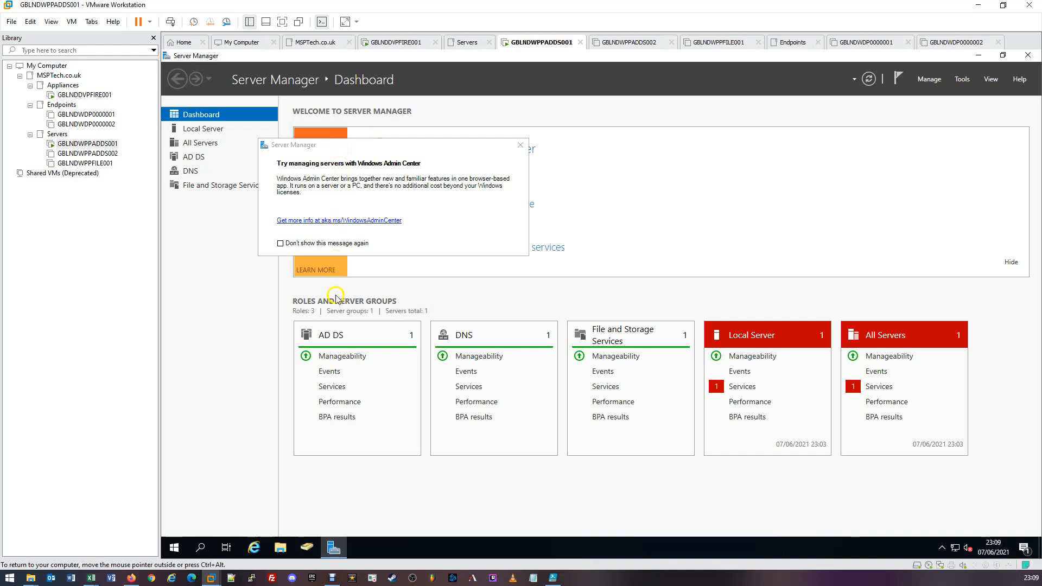
Step: Open Active Directory Users and Computers and expand AD.MSPTech.co.uk down to the country units' contents under MSPTech - Users
left_click(307, 550)
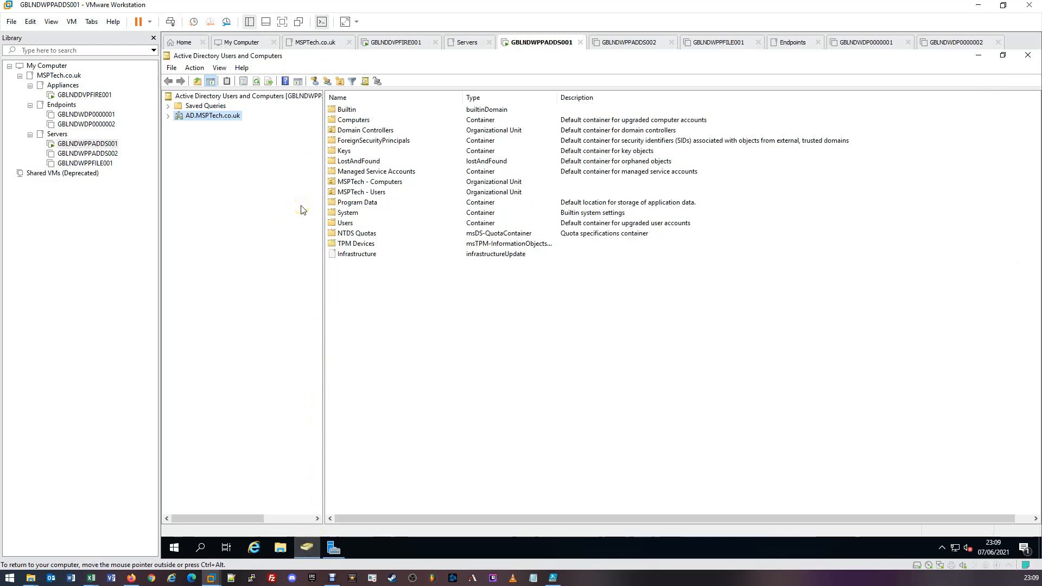
left_click(169, 116)
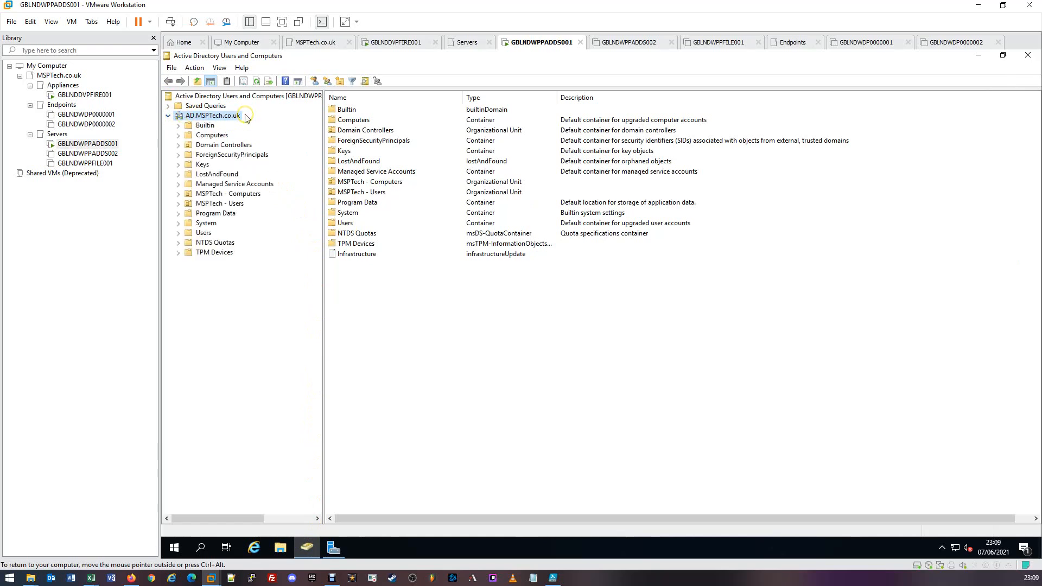
double_click(219, 205)
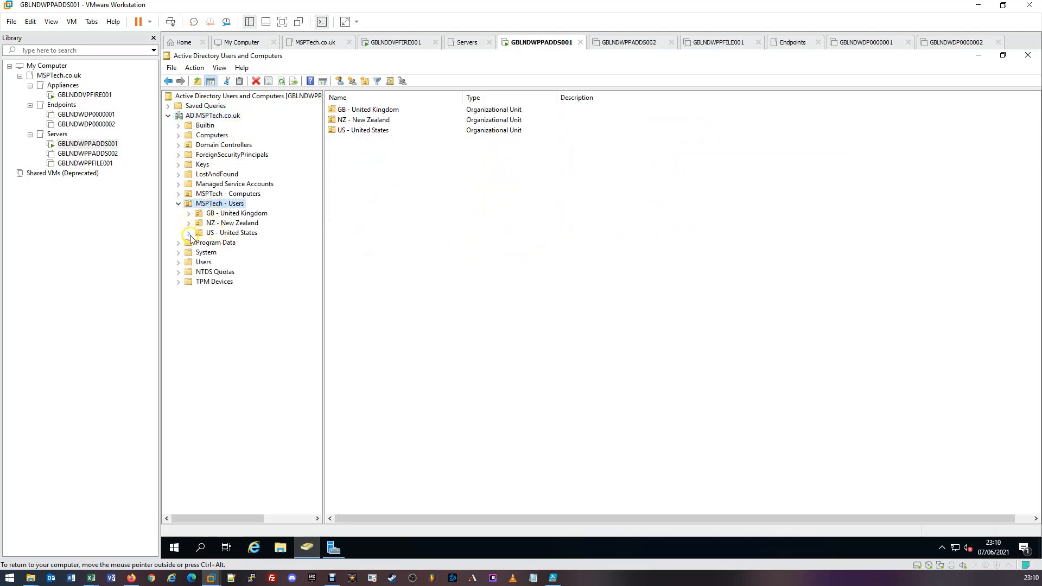
left_click(188, 233)
left_click(188, 223)
left_click(189, 213)
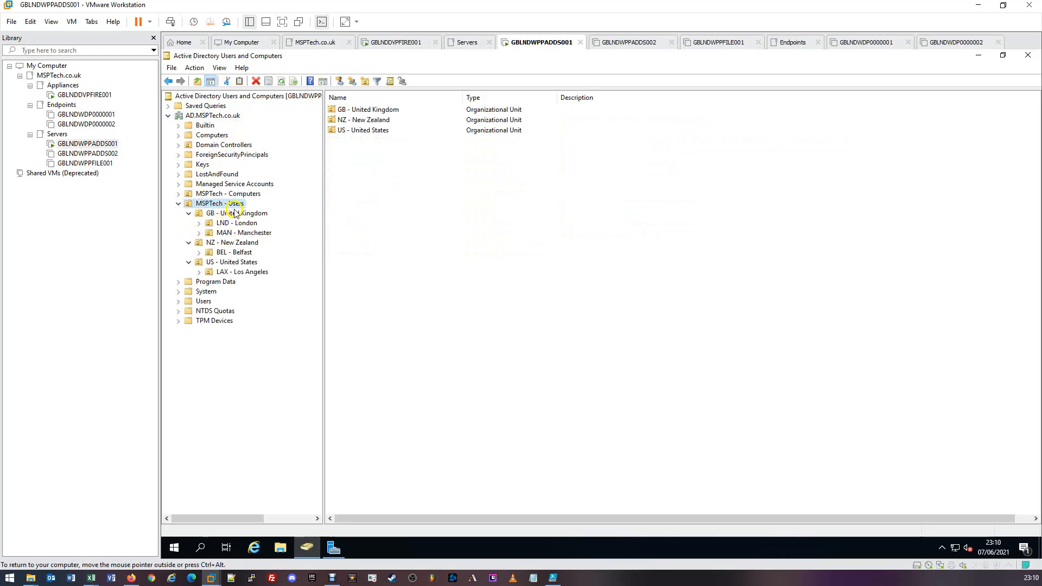
Step: Start a new user in the LND - London organizational unit and check the destination path in the creation dialog
left_click(235, 226)
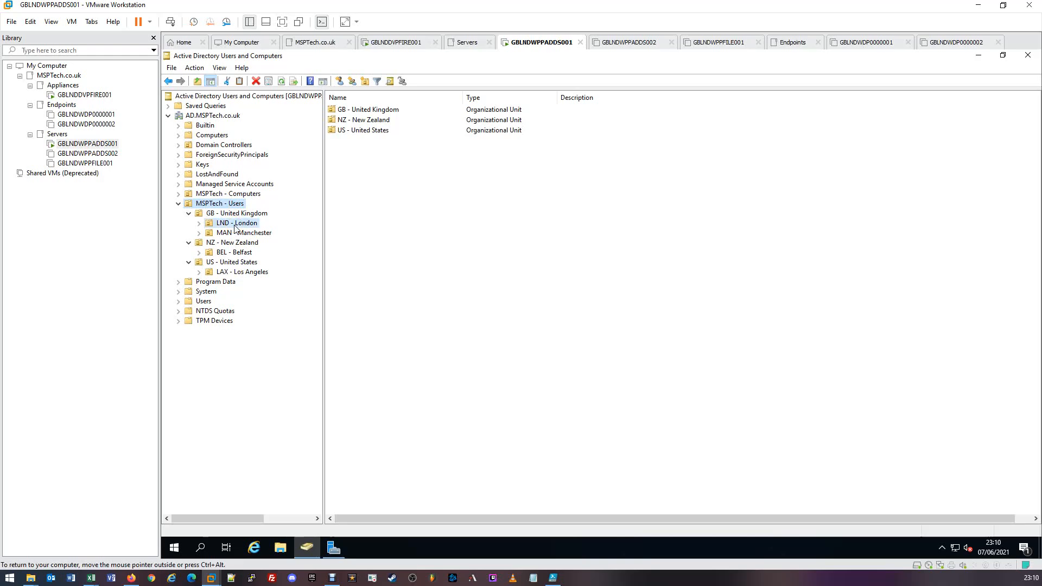
left_click(374, 221)
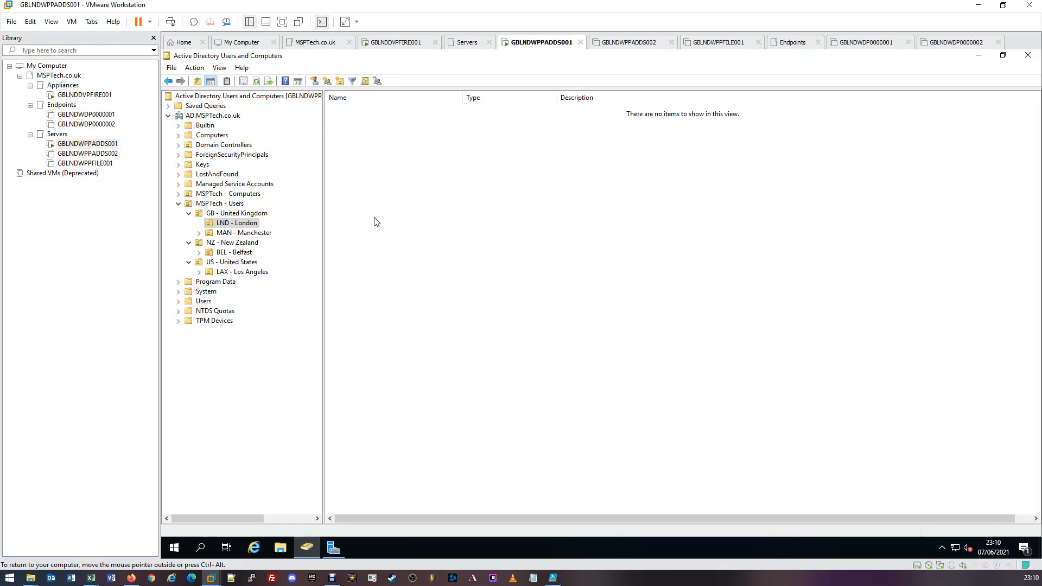
left_click(375, 221)
left_click(233, 225)
left_click(250, 224)
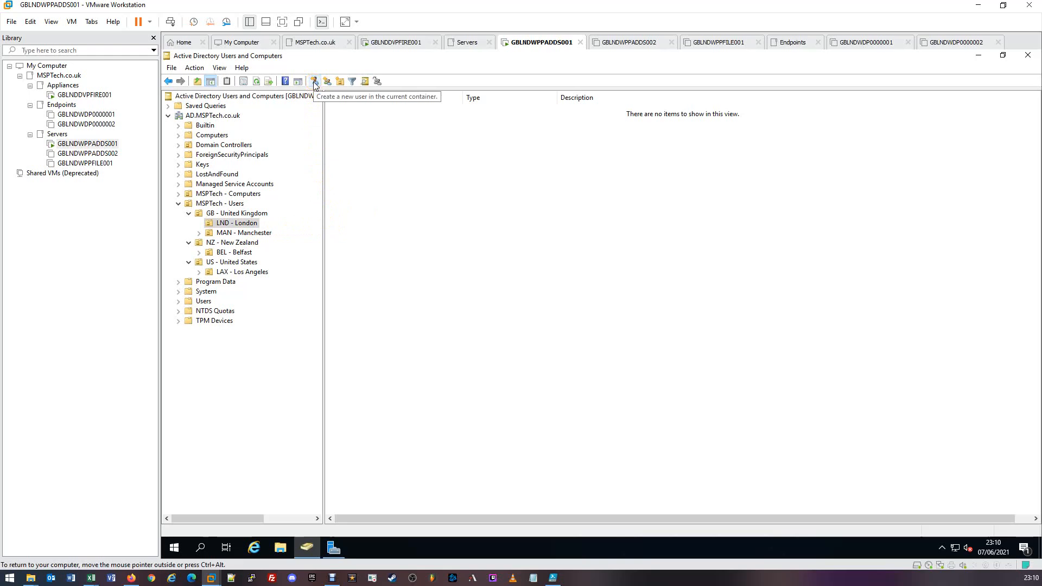
left_click(252, 227)
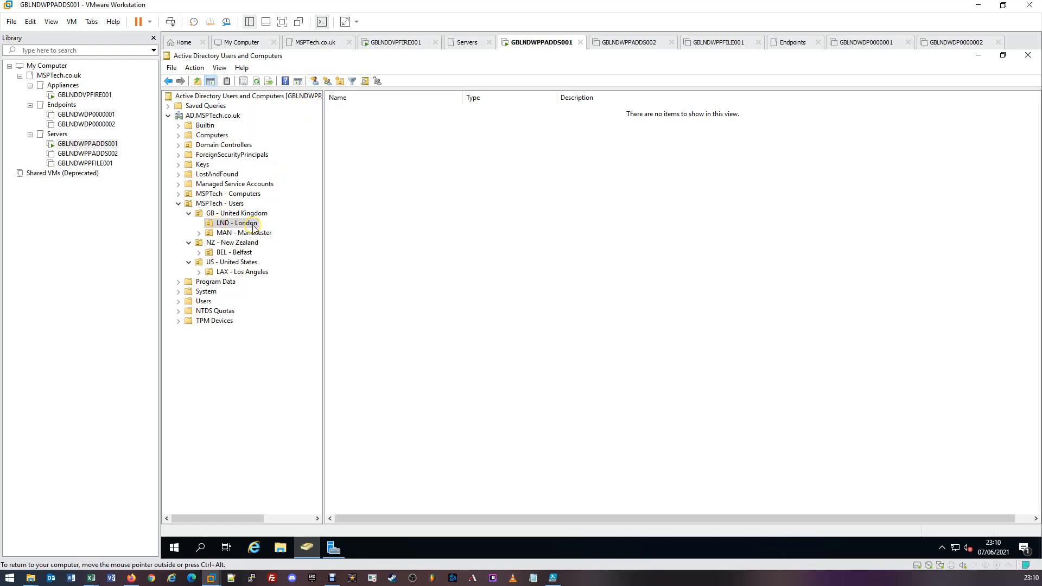
left_click(316, 85)
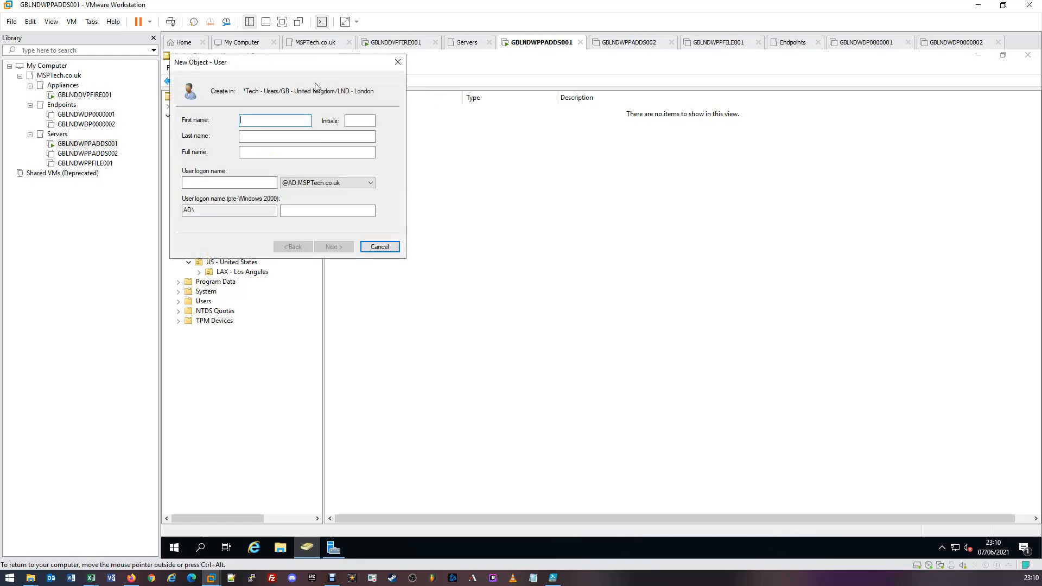
left_click_drag(302, 65, 491, 127)
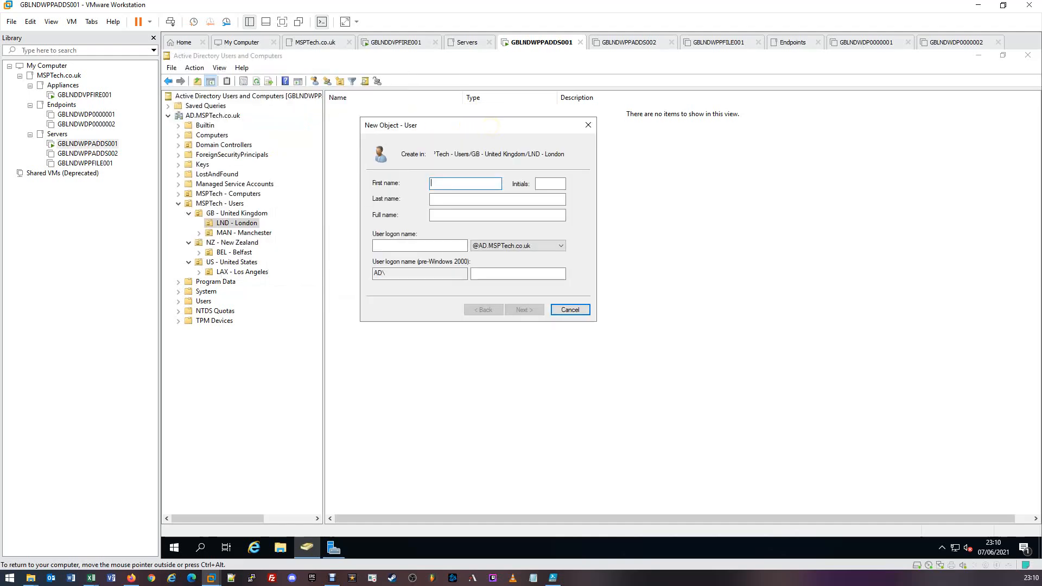
left_click_drag(442, 155, 415, 157)
left_click(440, 155)
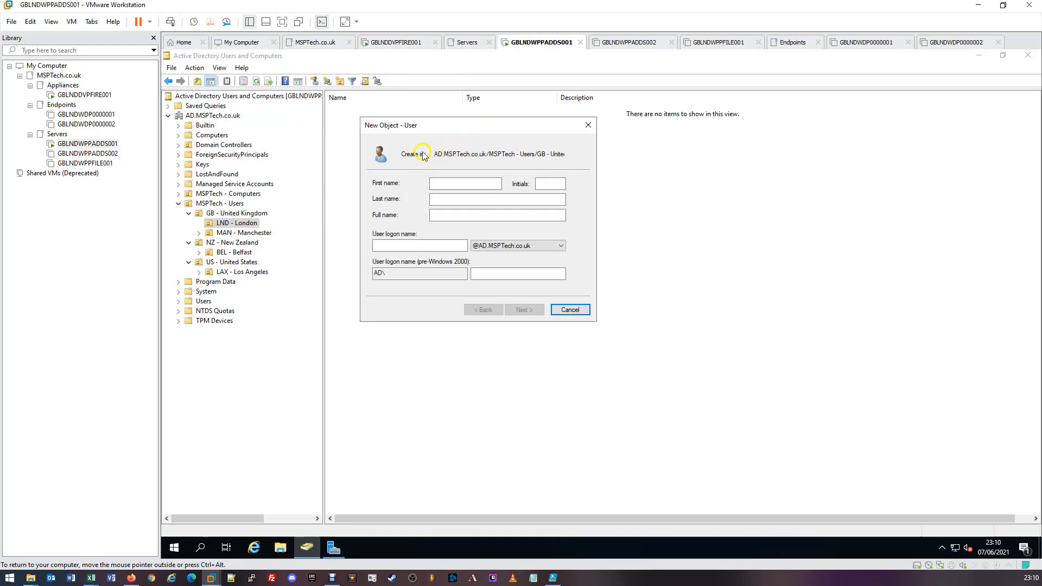
left_click_drag(434, 155, 568, 156)
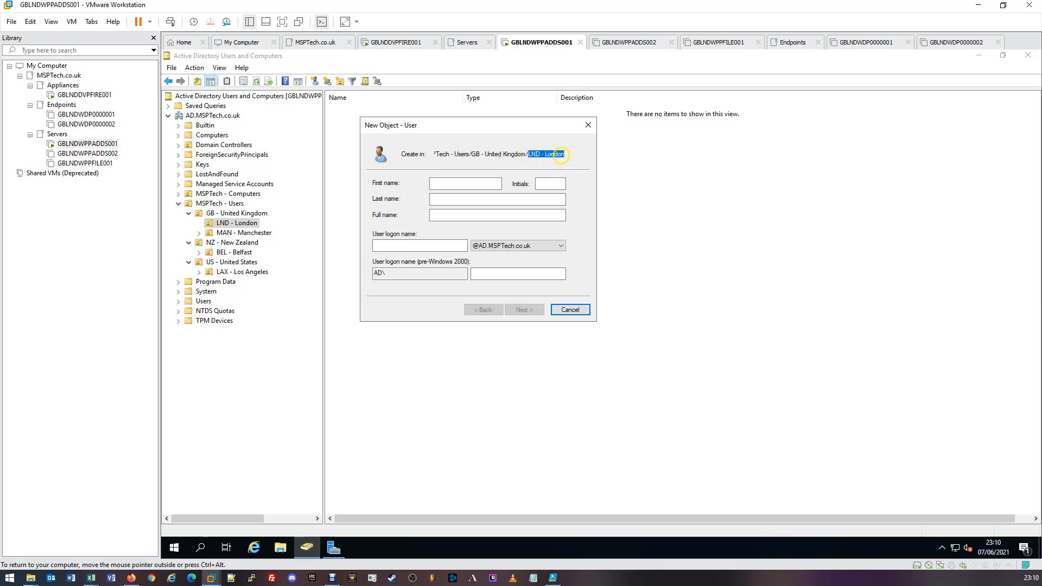
left_click(562, 154)
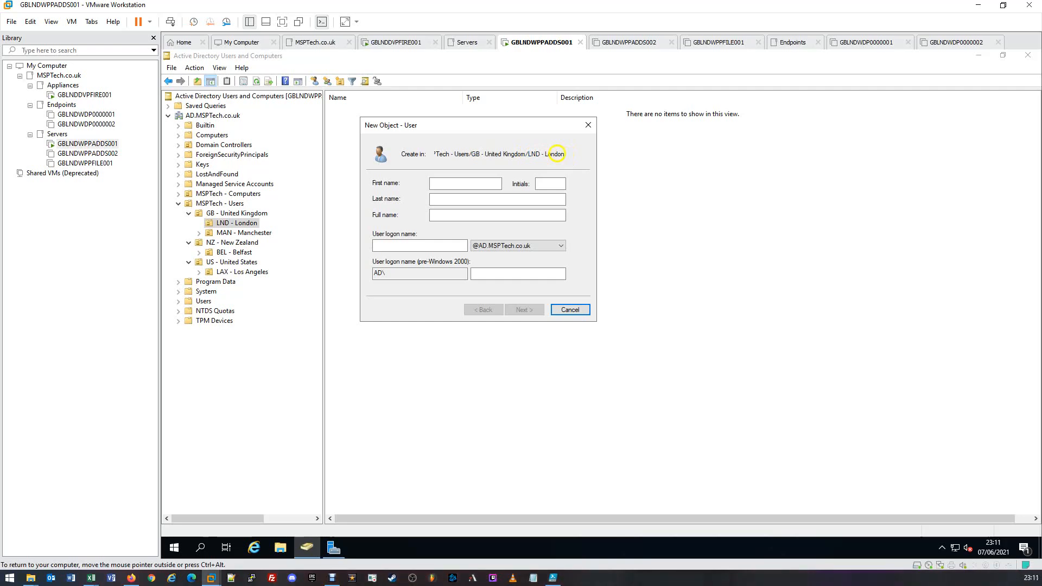
Step: Enter the new user's first name and last name, leaving the initials blank
left_click(464, 183)
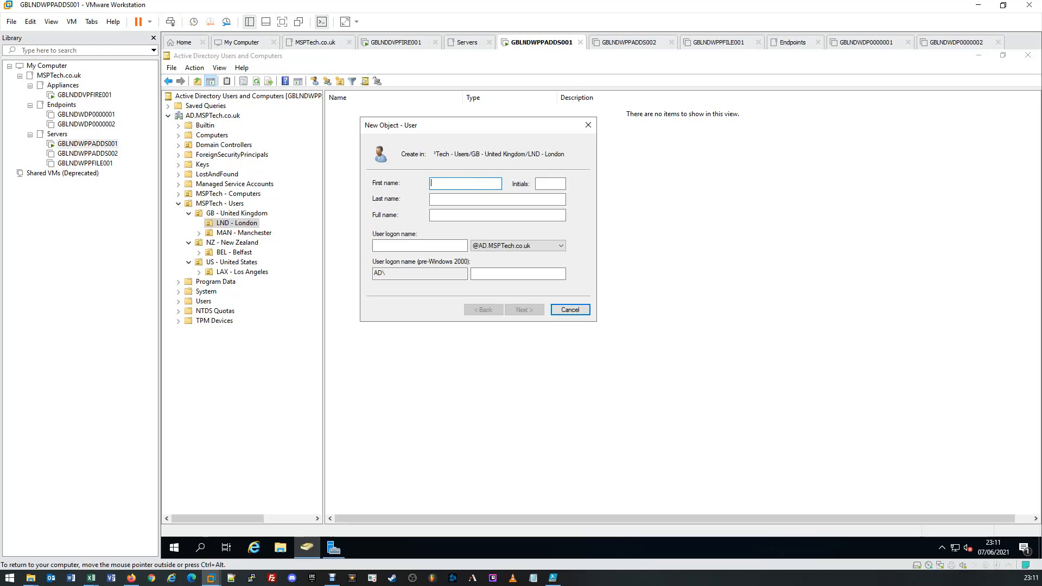
key("Tab")
key("Tab")
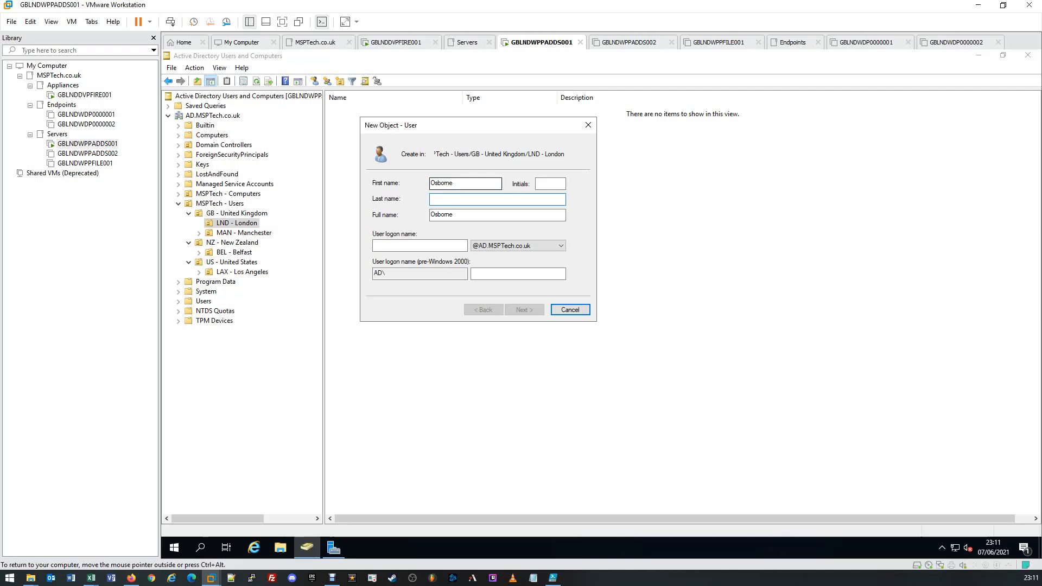
left_click(411, 244)
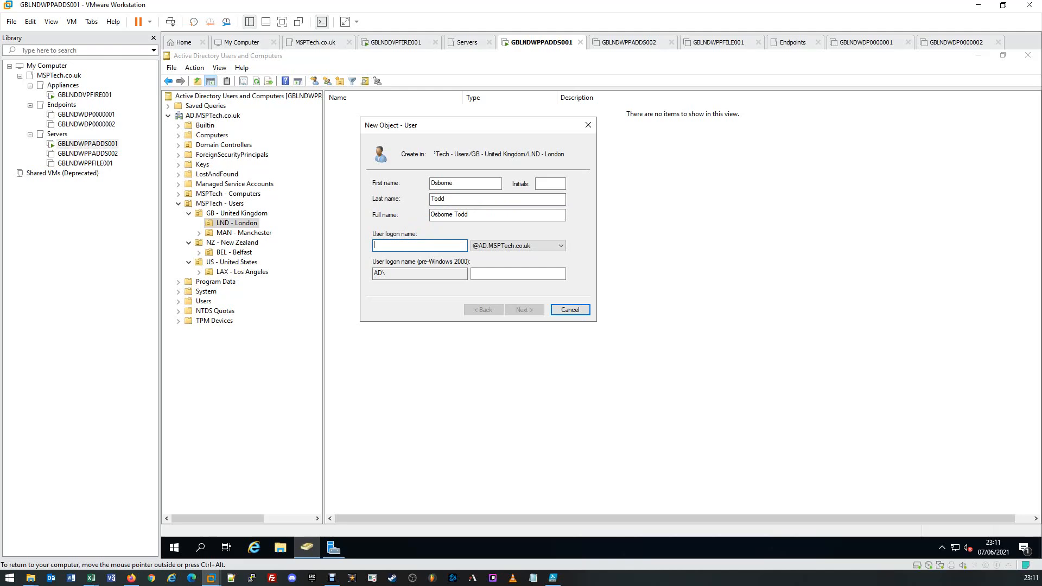
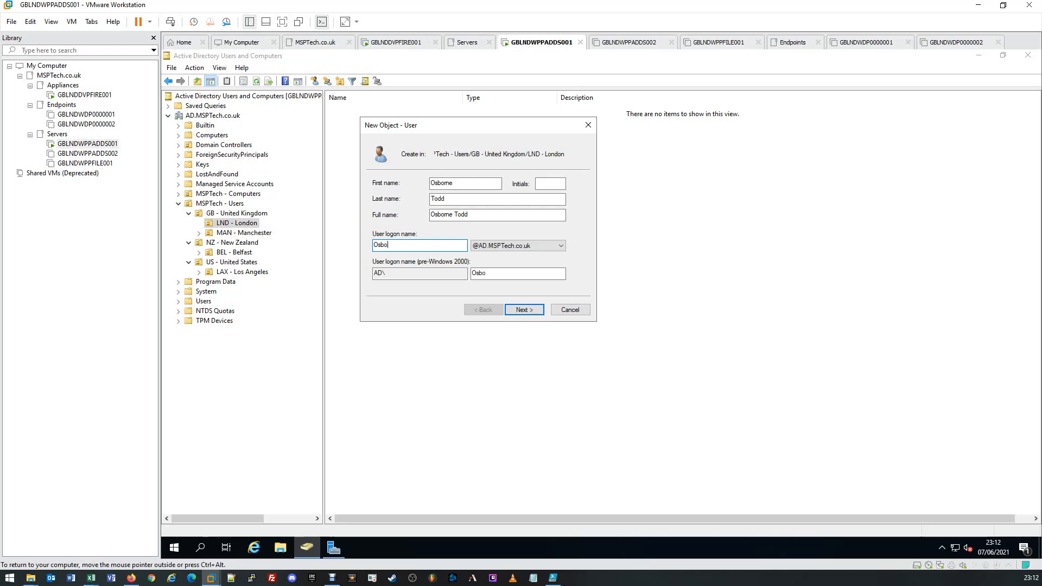
left_click(520, 310)
left_click(519, 311)
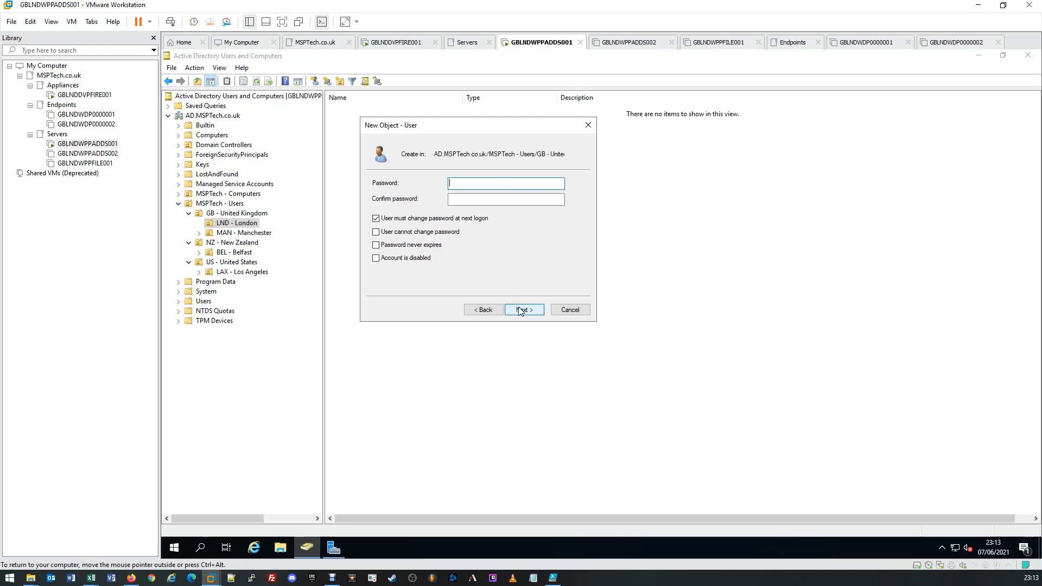
Step: Enter and confirm the account password, keep the required password change at next logon, and continue to the summary
type("••••••••••••••")
key("Tab")
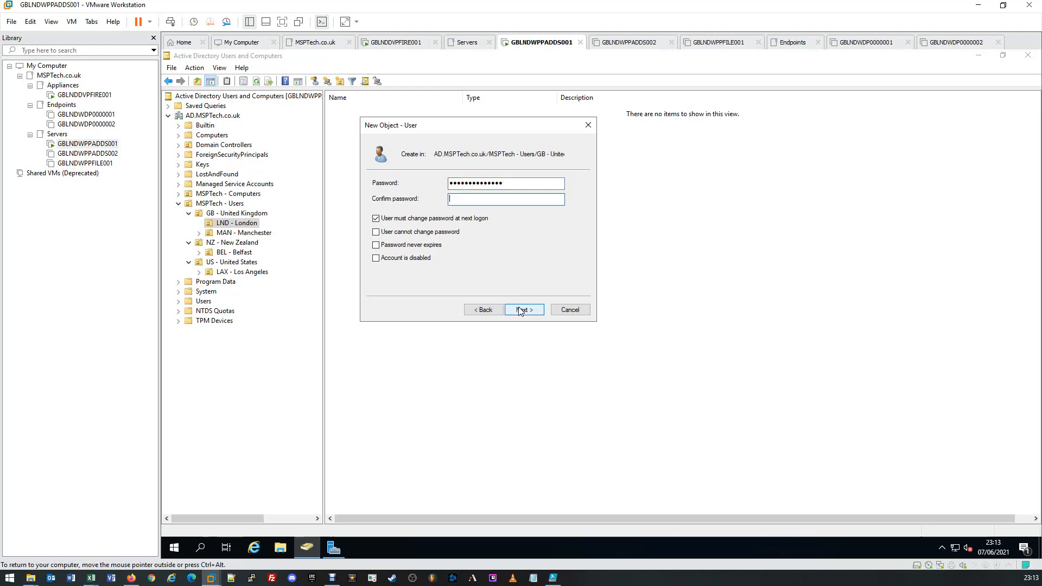
type("••••••••••••••")
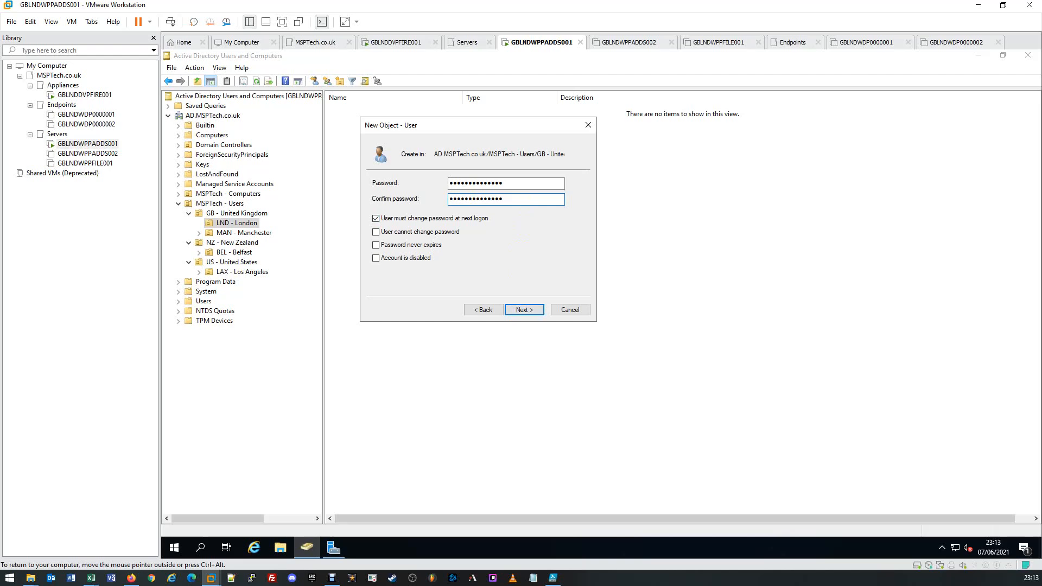
left_click(517, 185)
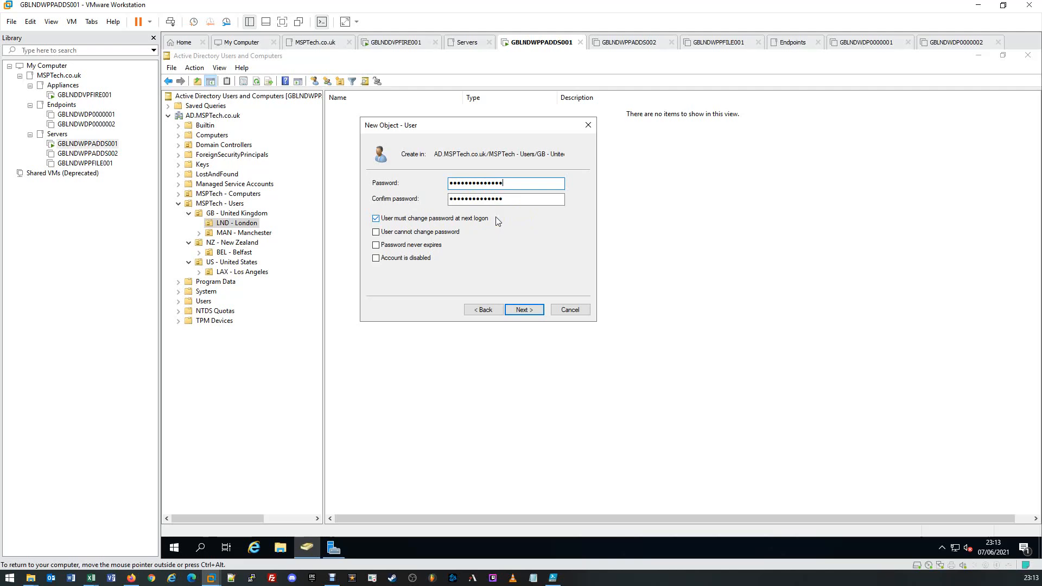
left_click(496, 200)
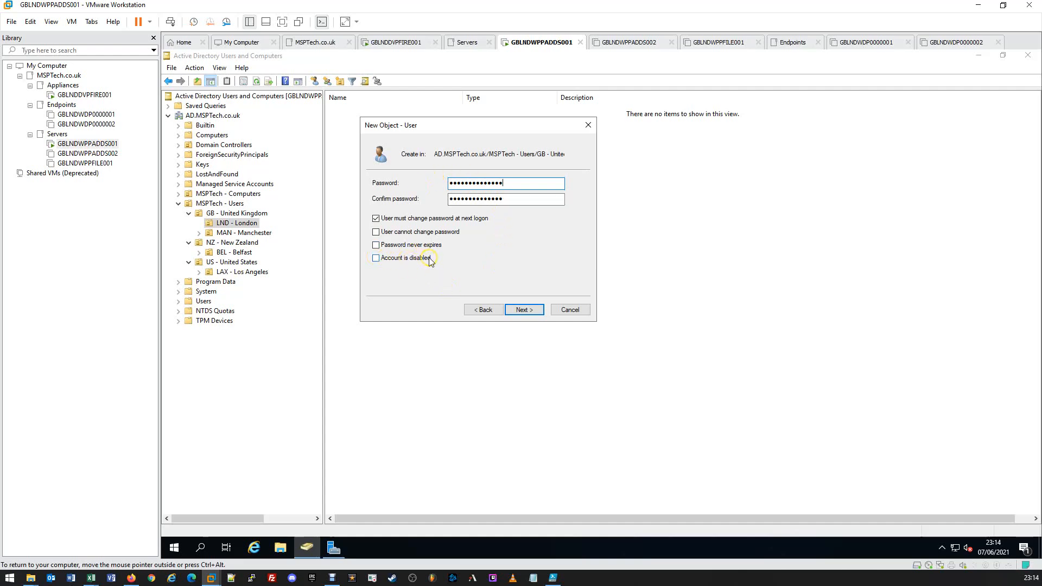
left_click(524, 310)
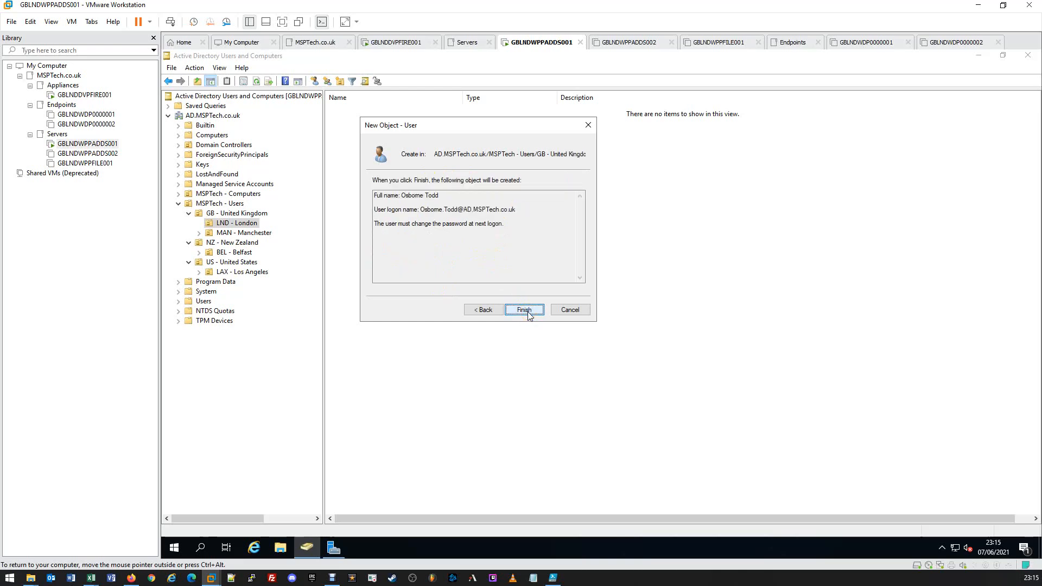
Step: Review the full name, logon name and password-change requirement in the summary, and finish creating the user
left_click(526, 312)
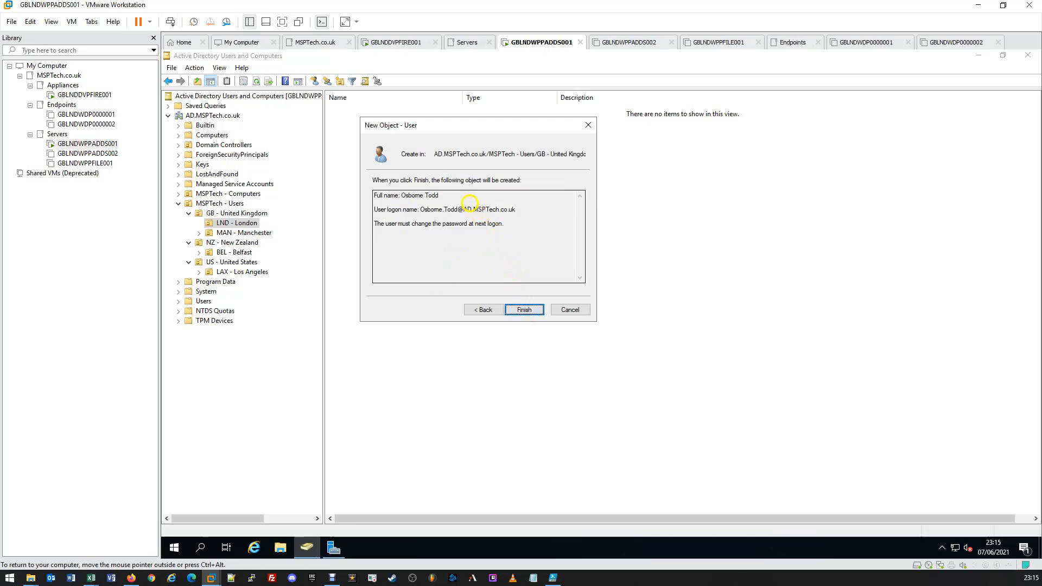
left_click_drag(463, 194, 341, 191)
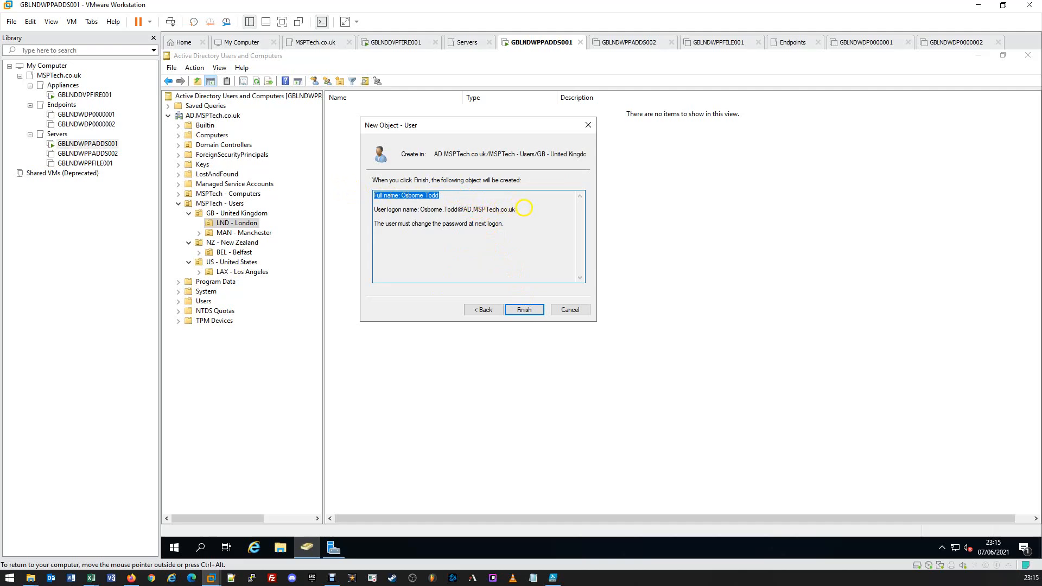
left_click_drag(518, 209, 360, 211)
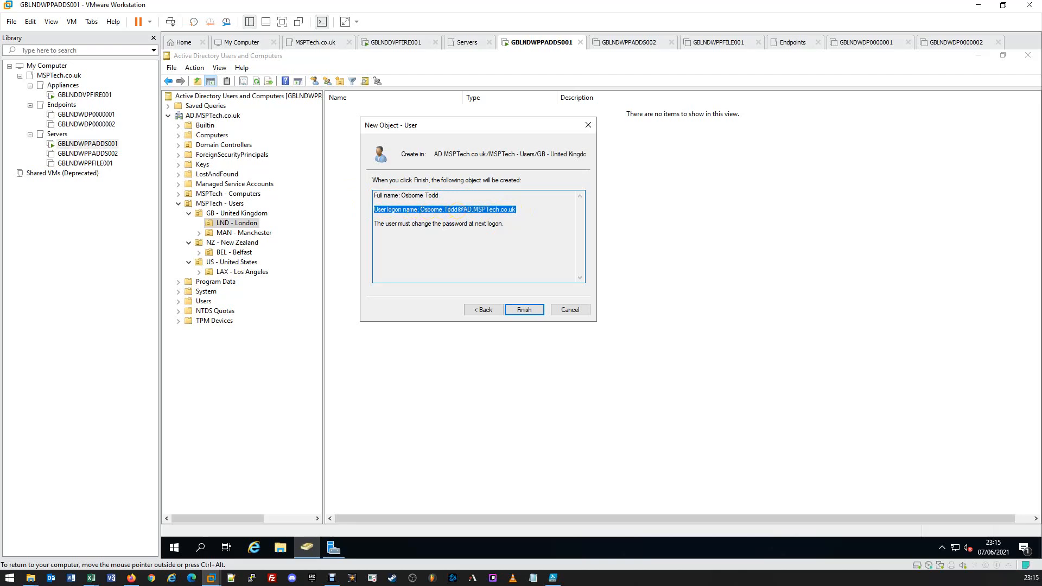
left_click_drag(522, 227, 374, 224)
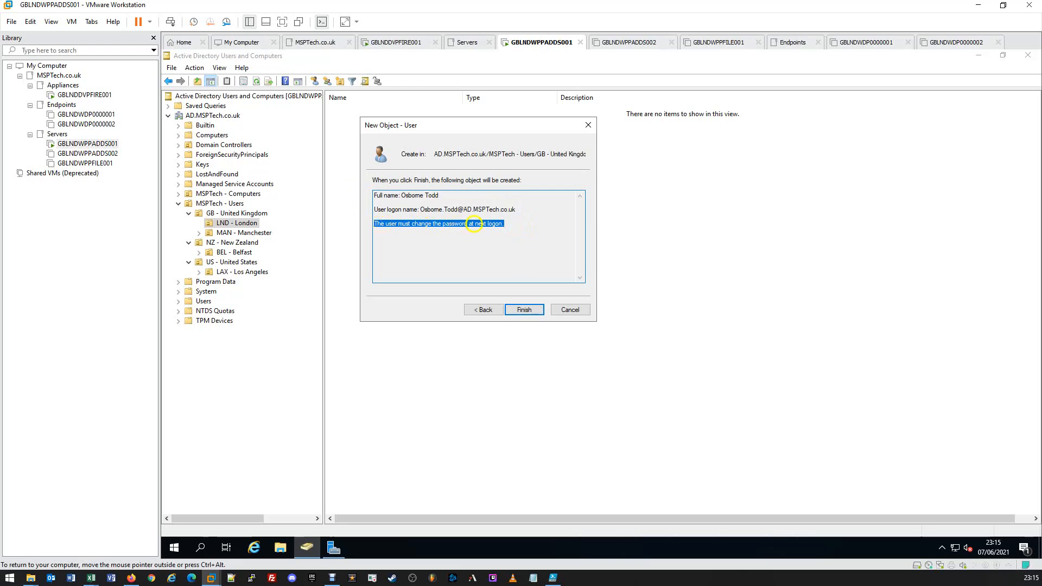
left_click(505, 223)
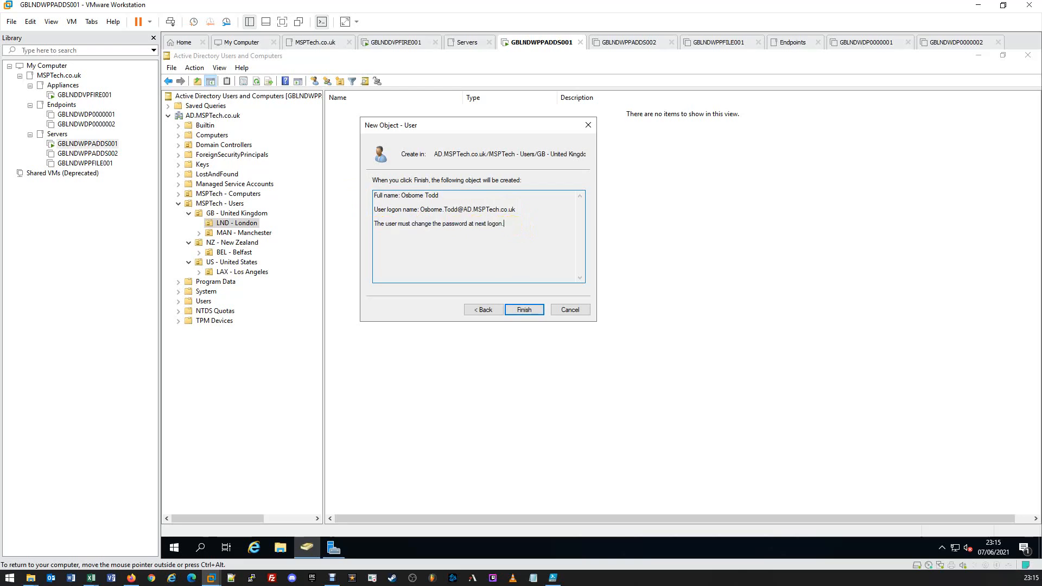
left_click(522, 311)
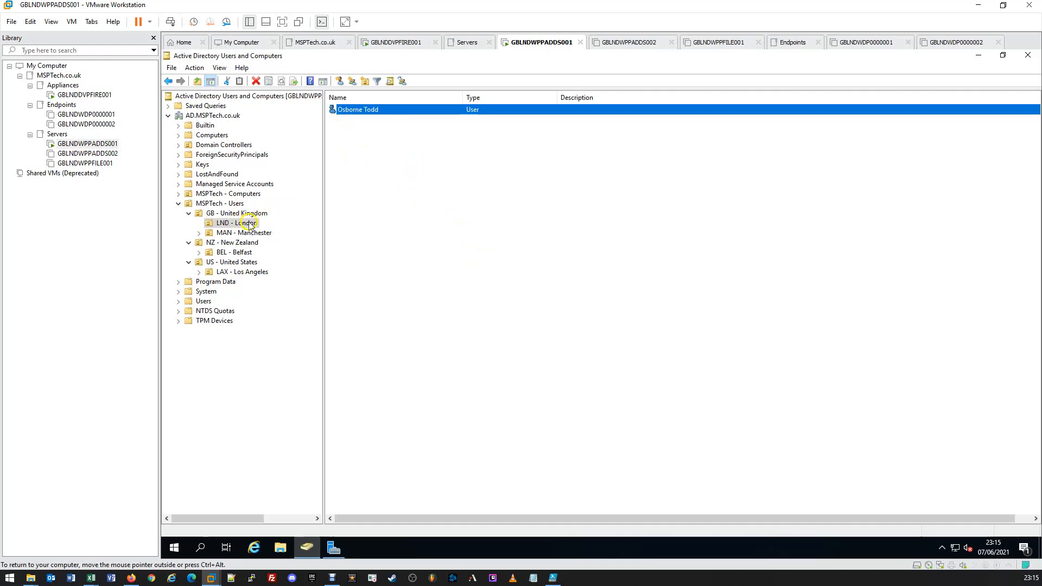
Step: Open the new user's properties and examine the General fields and the Address fields
left_click(470, 225)
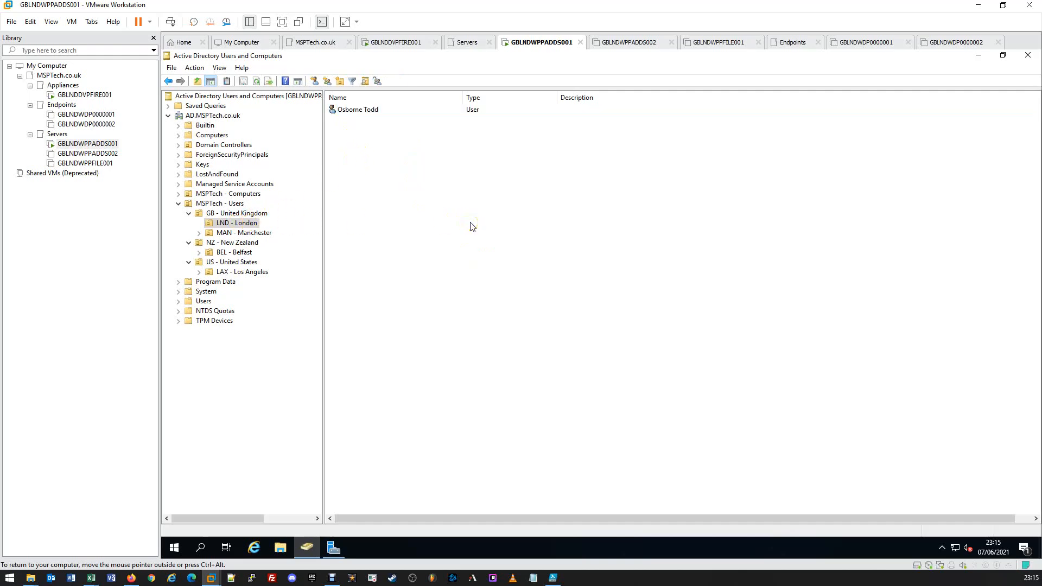
double_click(356, 110)
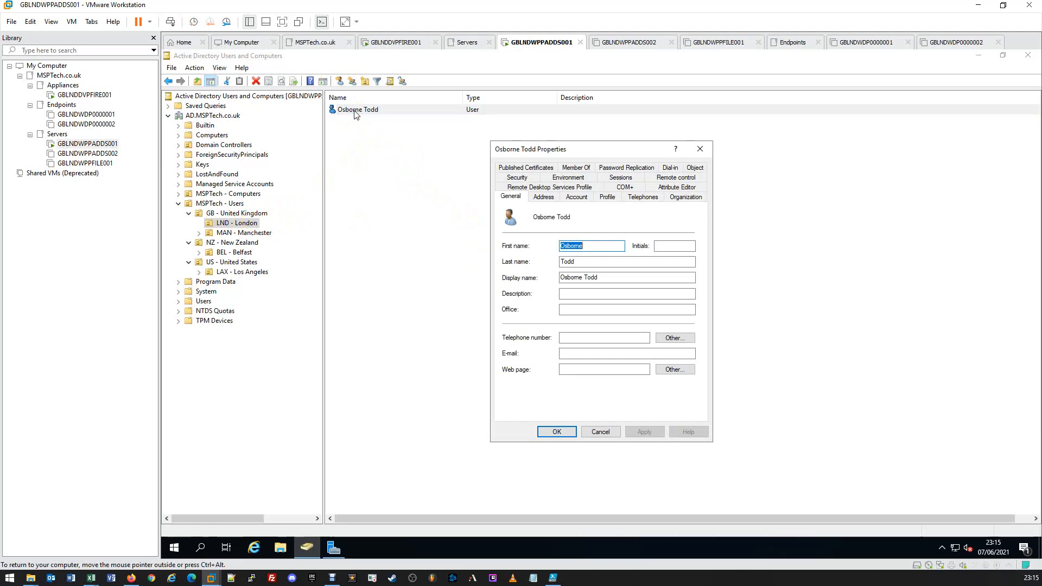
left_click_drag(569, 152, 451, 147)
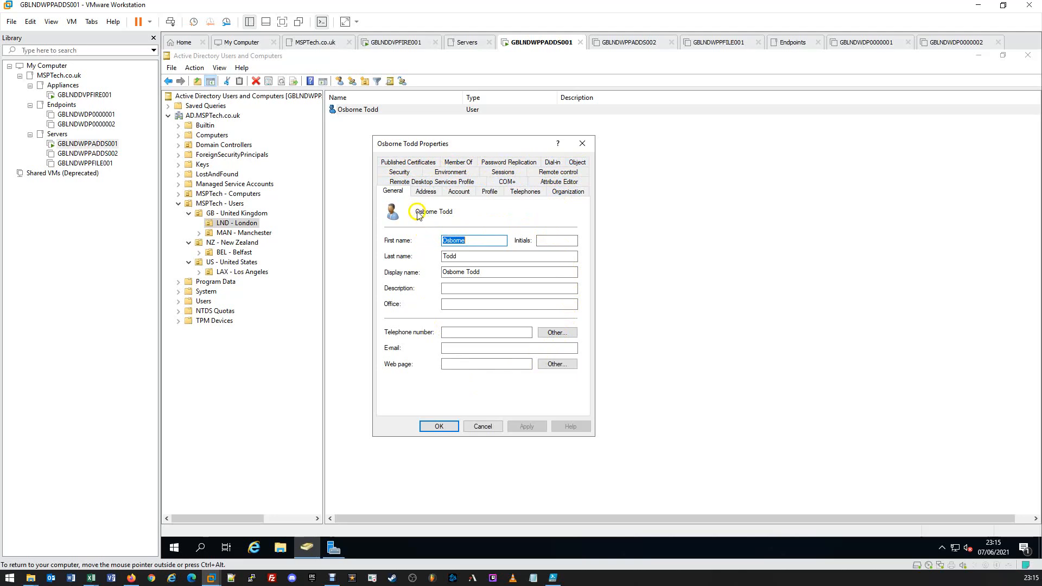
left_click(395, 195)
left_click(419, 272)
left_click(495, 272)
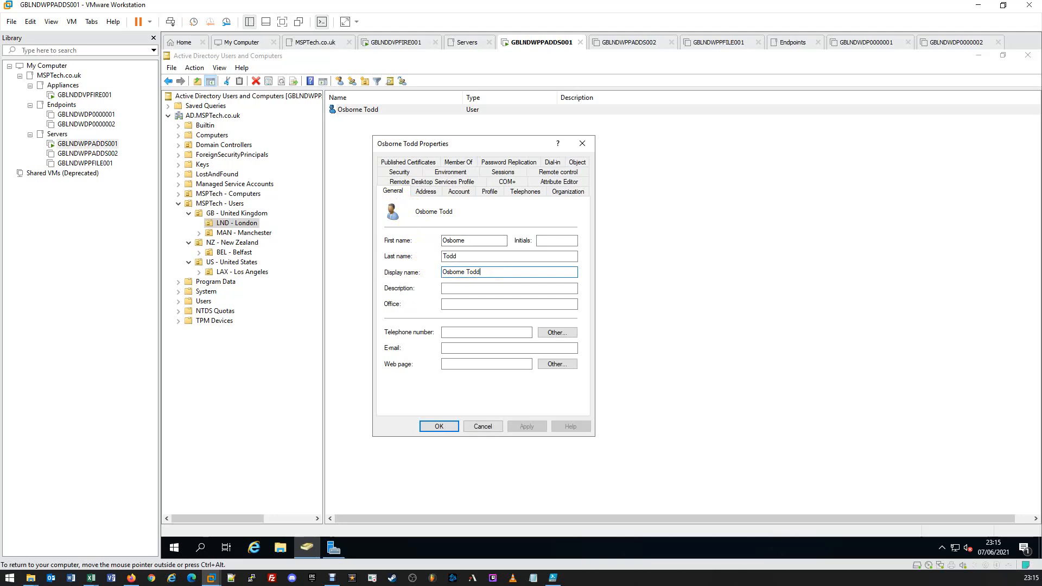
left_click(497, 288)
left_click(496, 302)
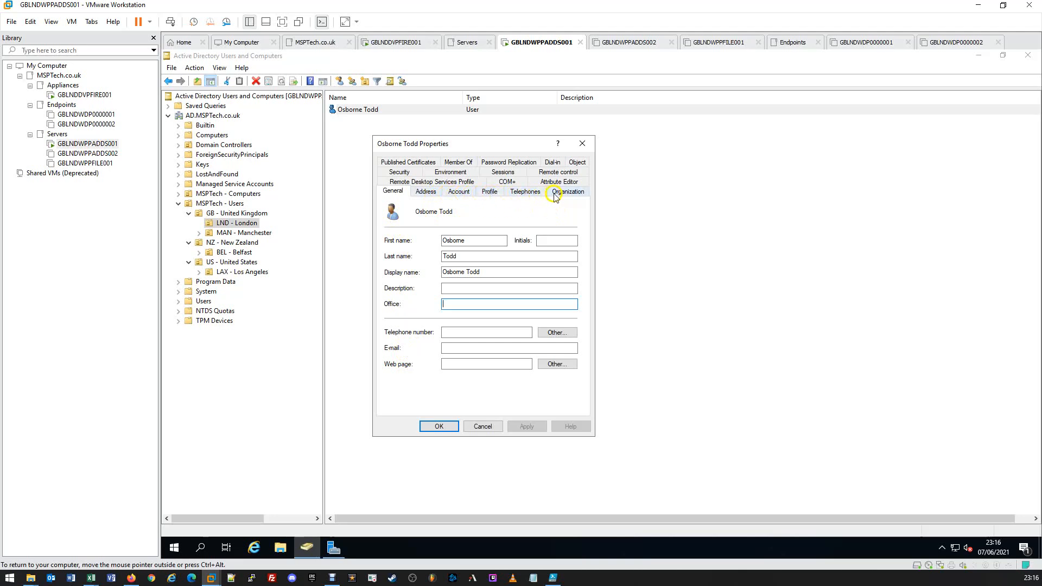
left_click(424, 192)
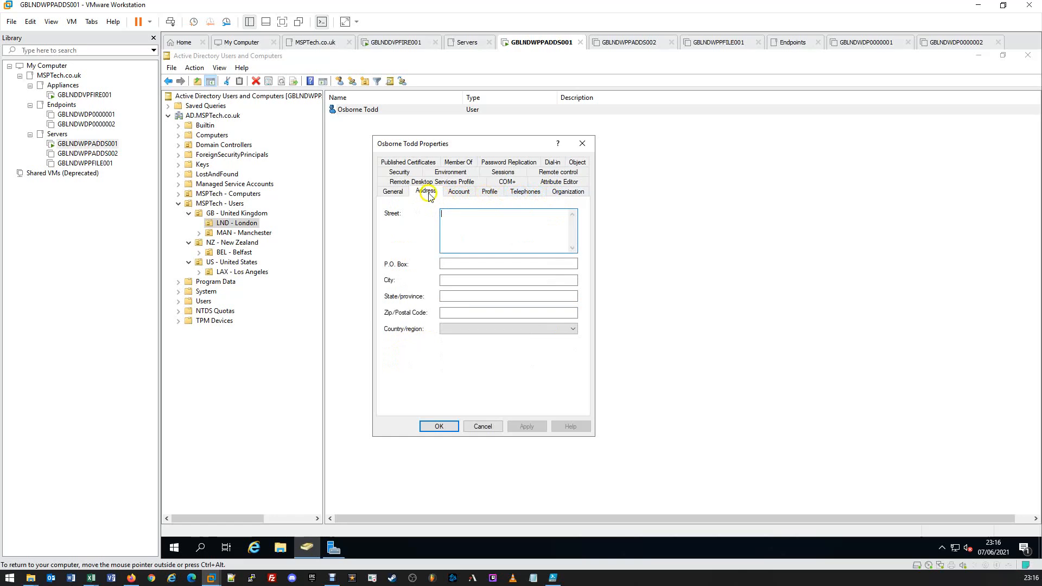
Step: Examine the user's Account, Profile, Telephones and Organization property fields, and close the properties without changing anything
left_click(458, 192)
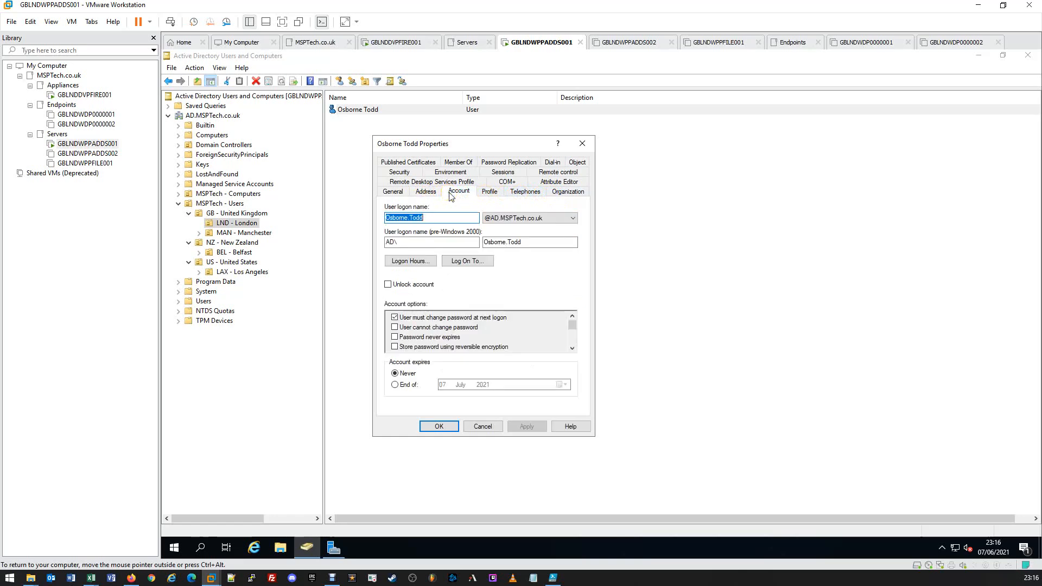
left_click(490, 193)
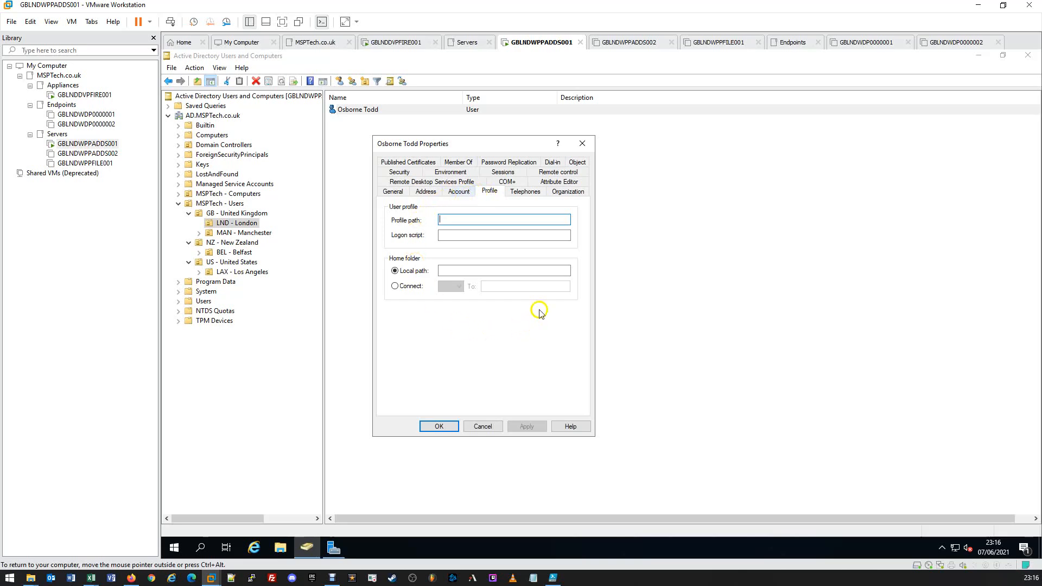
left_click(523, 193)
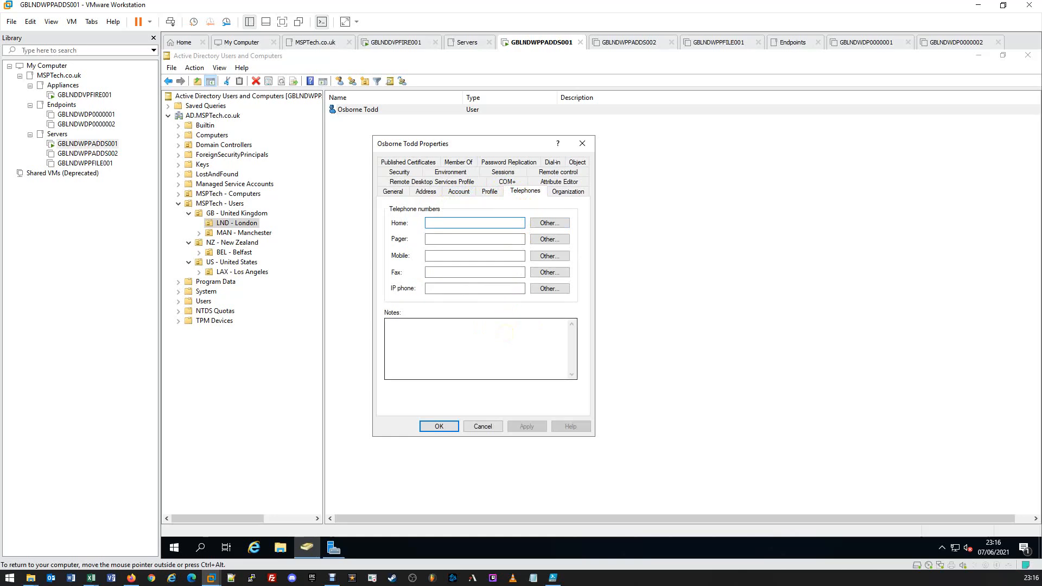
left_click(552, 192)
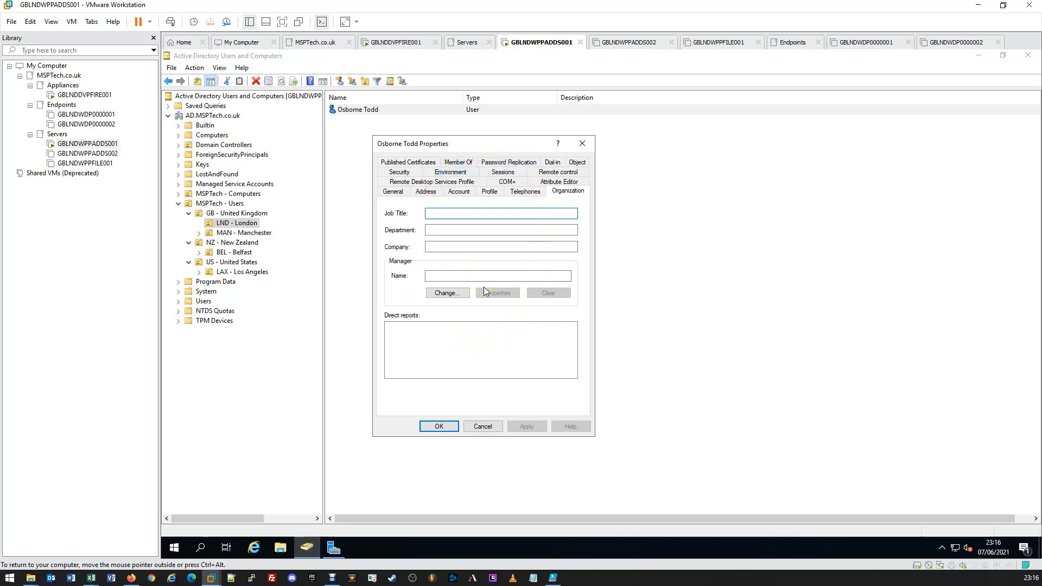
left_click(515, 211)
left_click(580, 144)
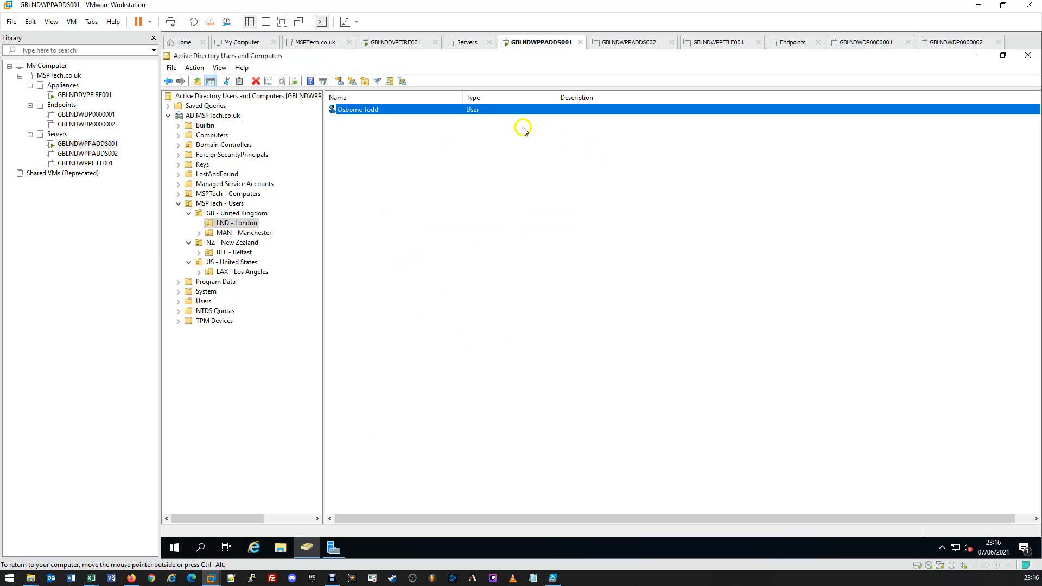
left_click(484, 115)
left_click(484, 144)
left_click(484, 145)
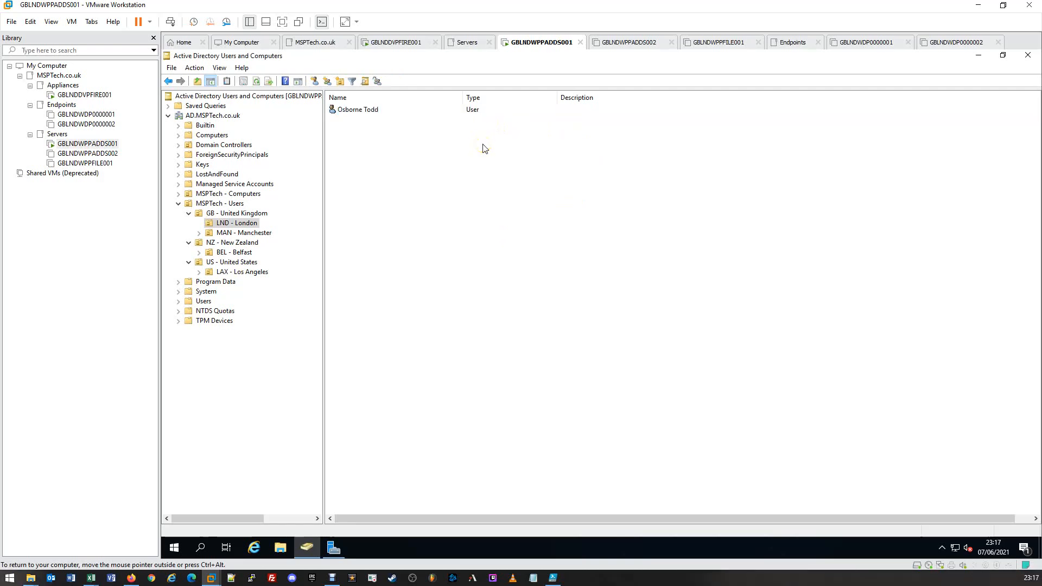
left_click(484, 145)
left_click(477, 145)
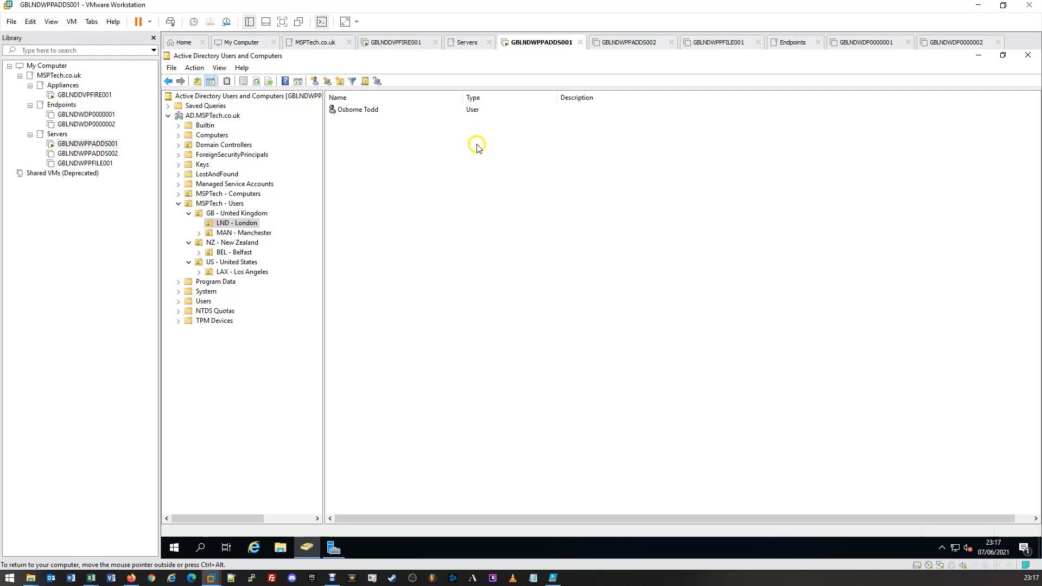
Step: Start a copy of the existing London user account and check the organizational unit it is created in
left_click(366, 111)
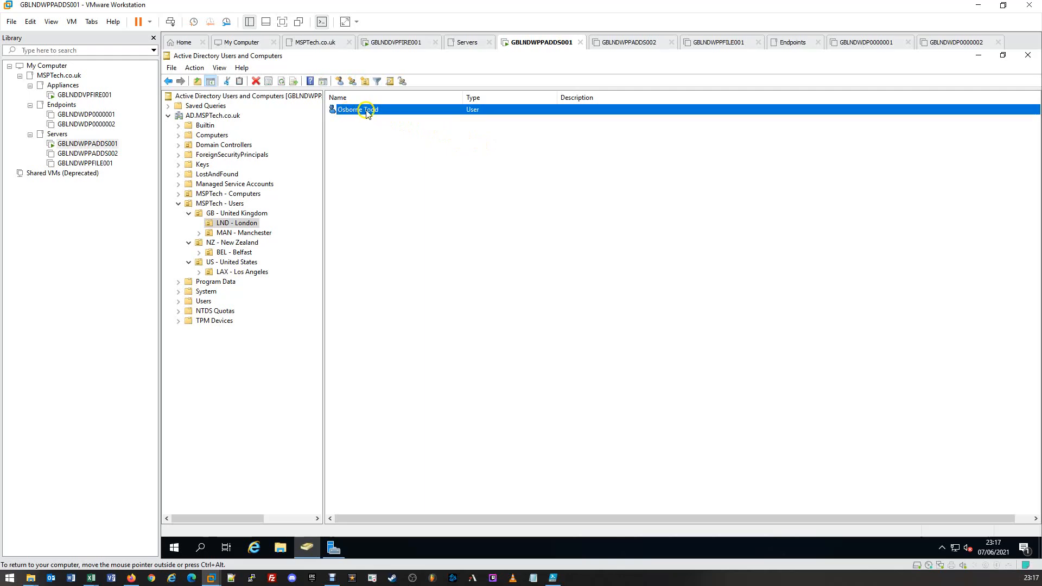
right_click(367, 111)
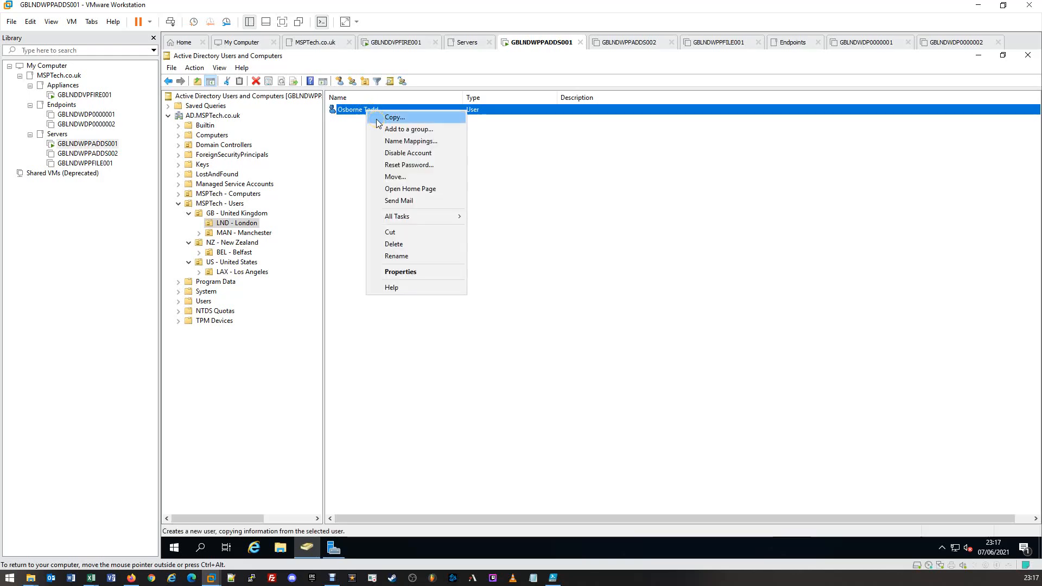
left_click(378, 117)
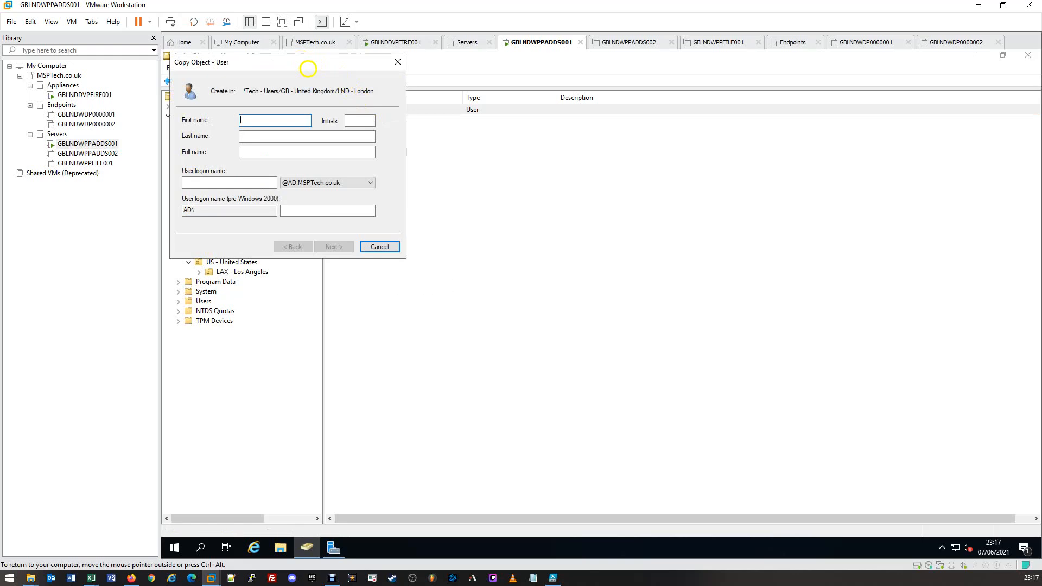
left_click_drag(303, 63, 465, 158)
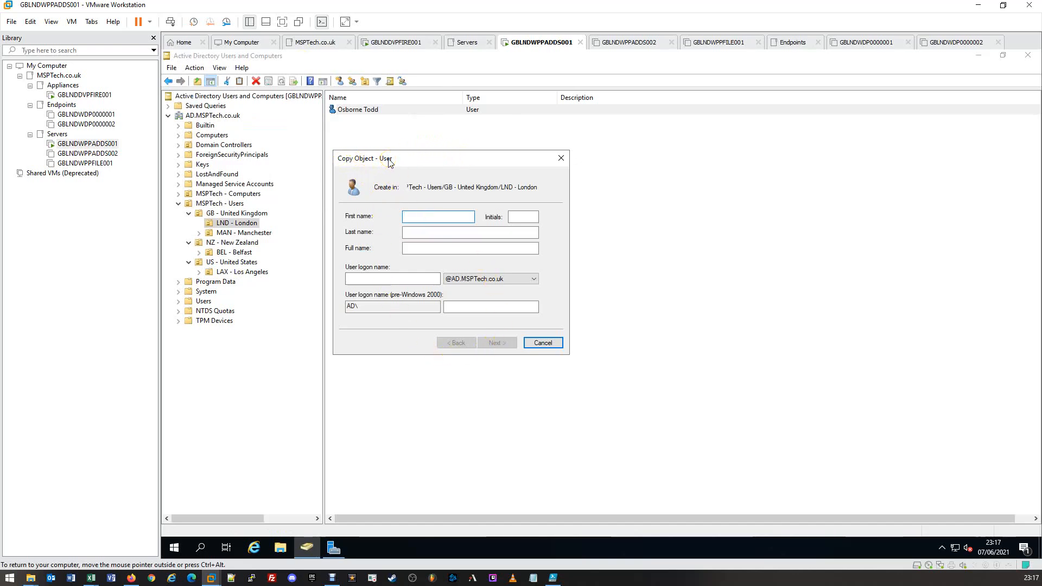
left_click_drag(396, 162, 407, 165)
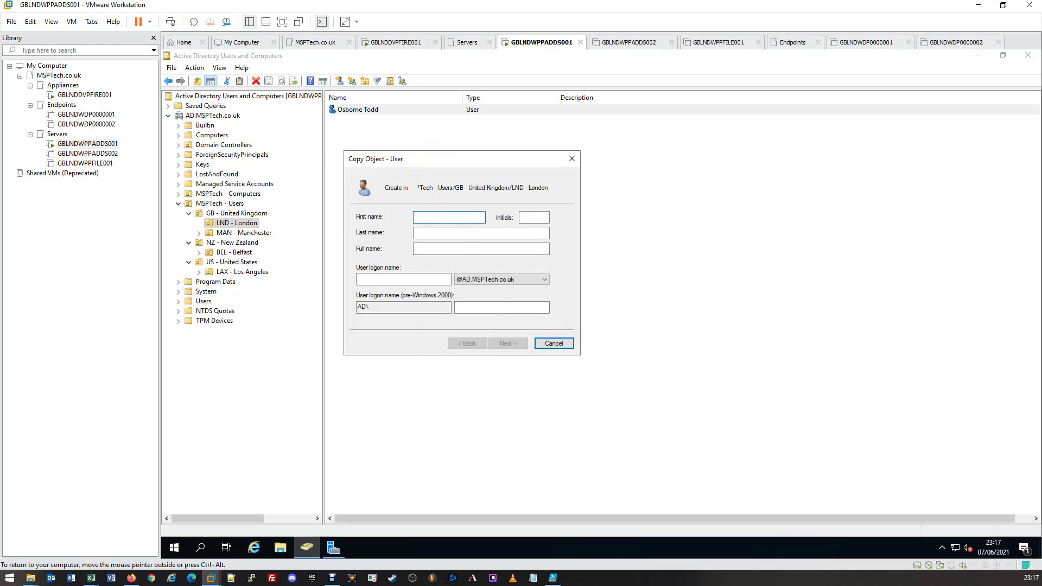
left_click_drag(419, 188, 548, 188)
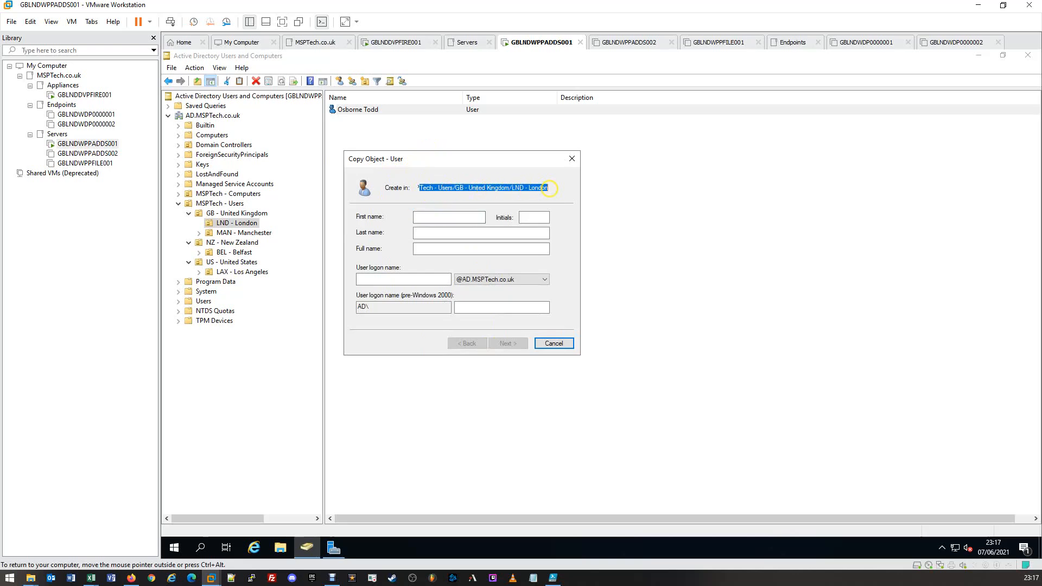
left_click(520, 188)
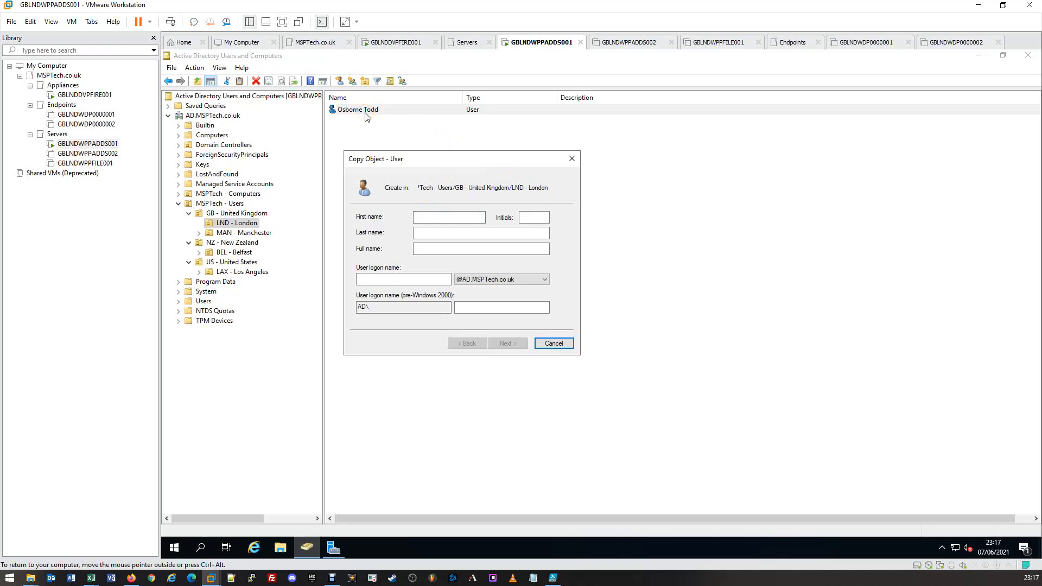
Step: Enter the first name and last name of the copied user, and check the full name
left_click(441, 215)
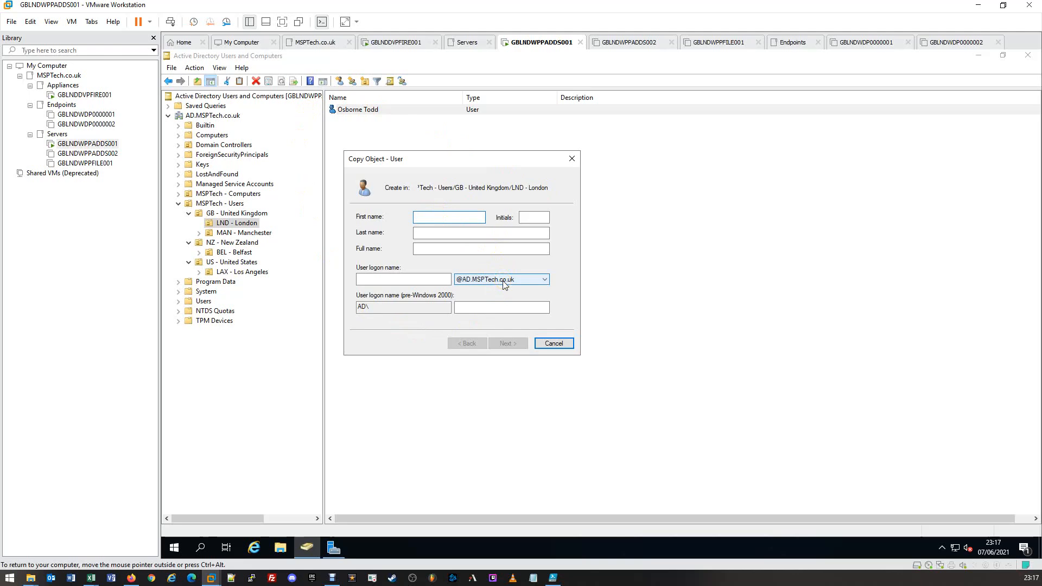
key("Tab")
key("Tab")
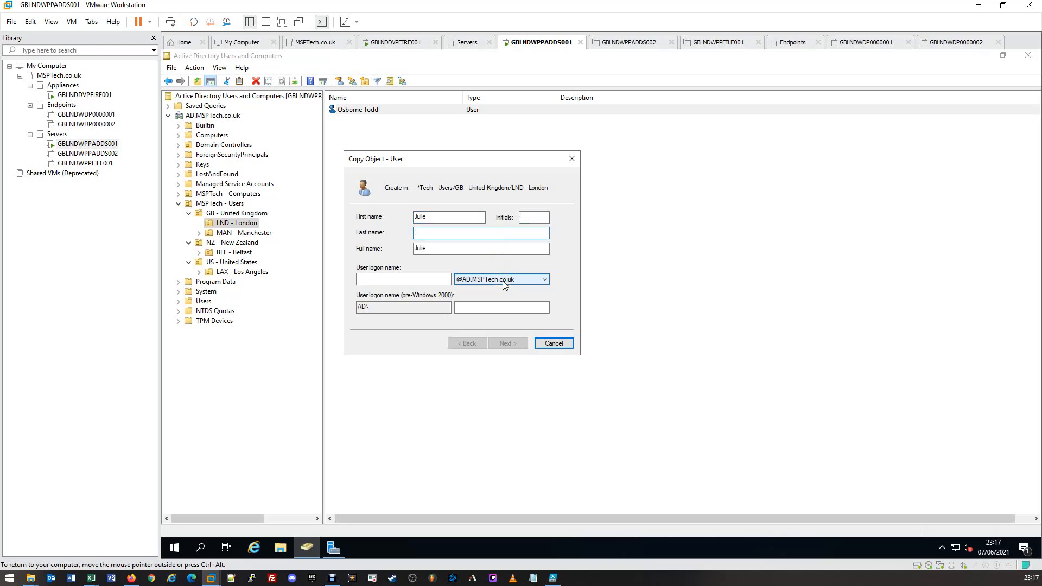
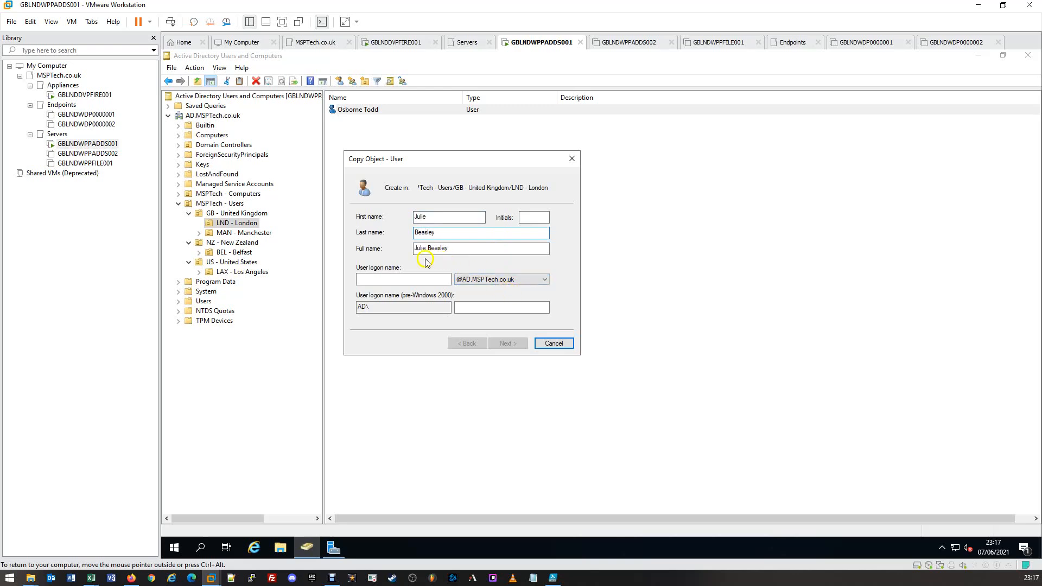
left_click(458, 249)
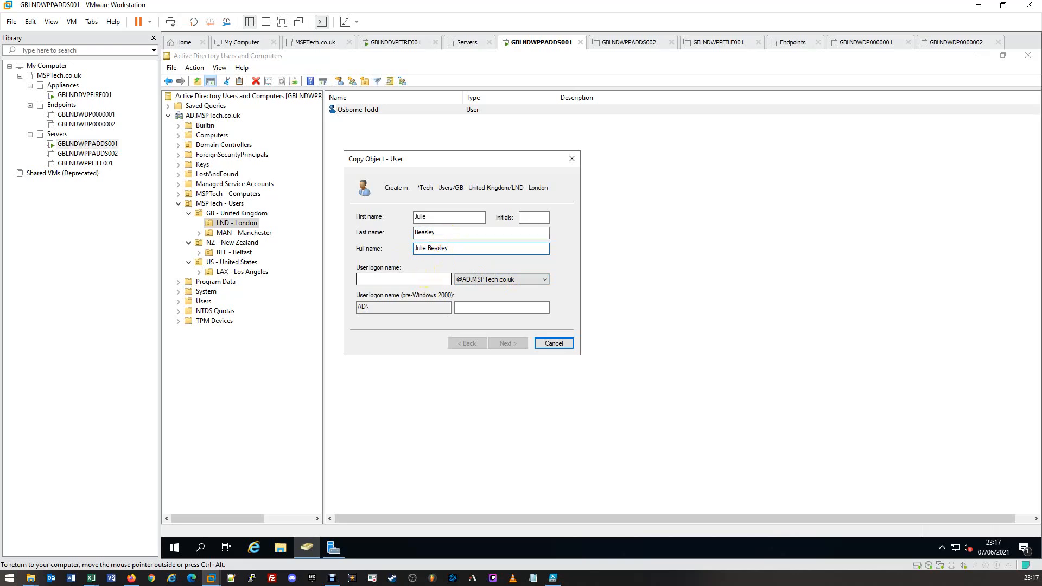
left_click(425, 278)
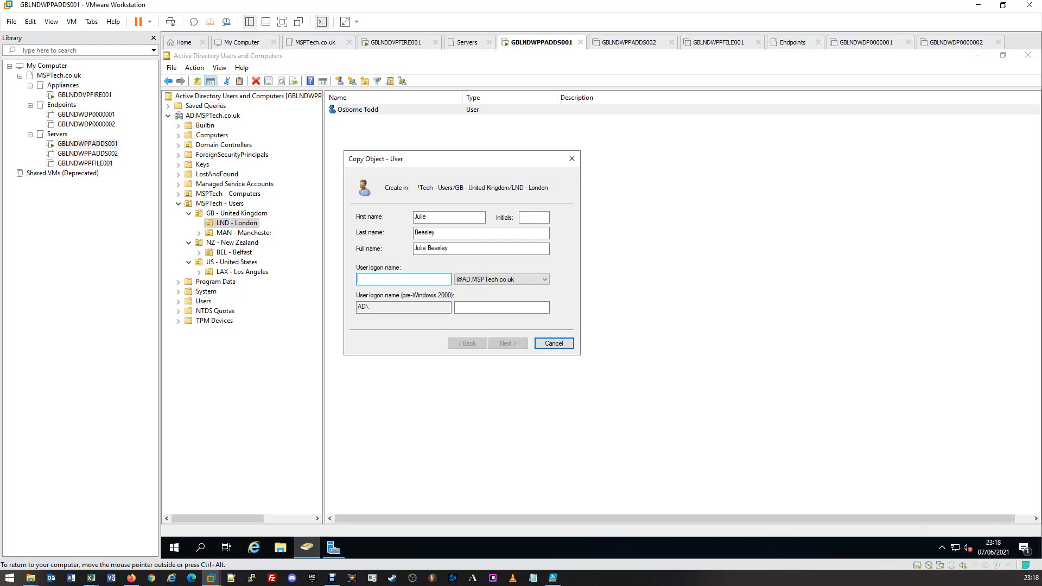
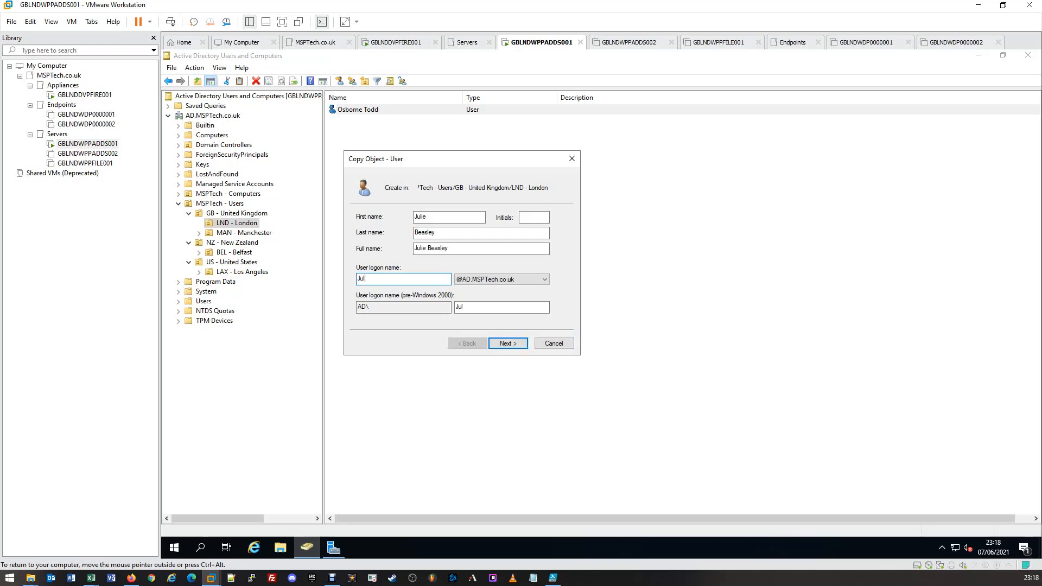
left_click(505, 344)
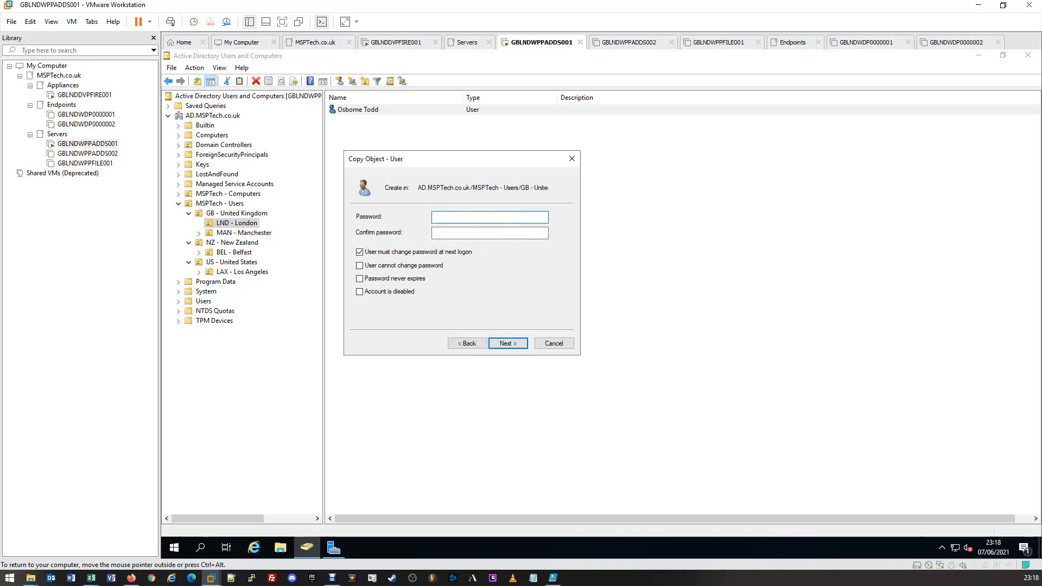
Step: Enter and confirm the copied user's account password, keep the password change at next logon required, and continue to the summary
type("•••••••••••")
key("Tab")
type("•••••••••••••")
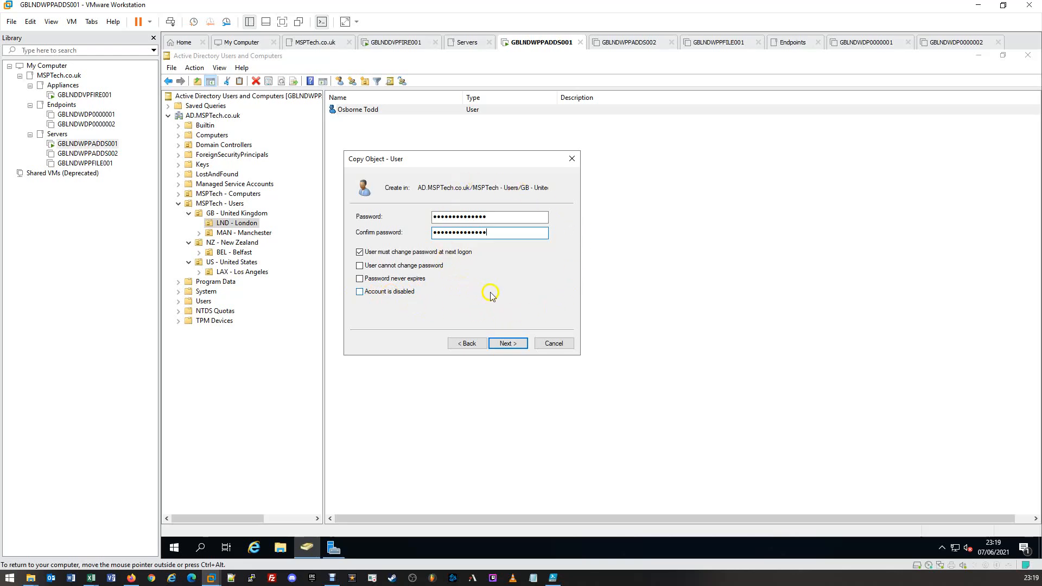
left_click(519, 346)
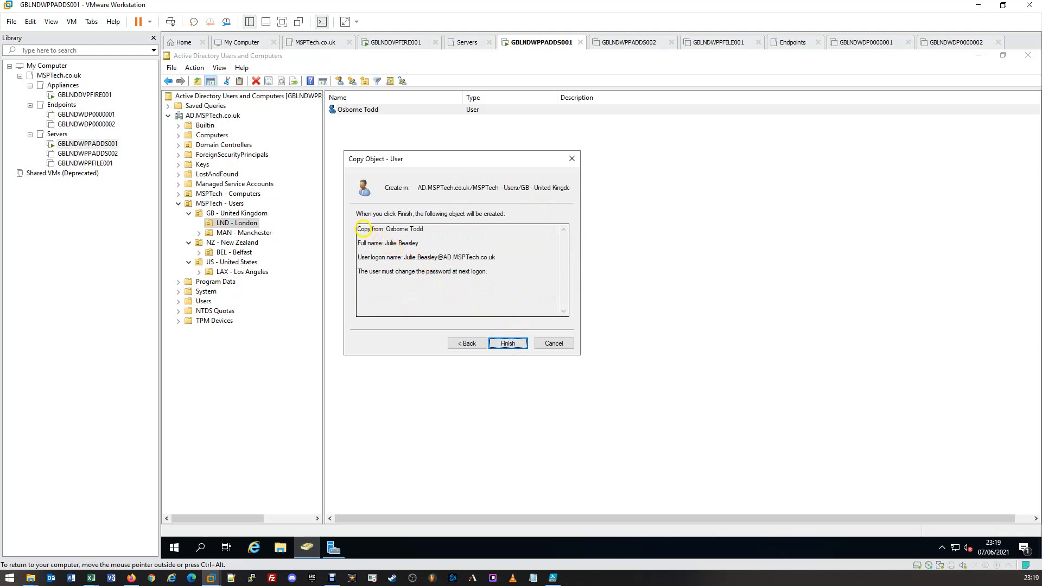
Step: Review the source account, full name, logon name and password-change requirement in the summary, and finish creating the copied user
left_click_drag(358, 229, 433, 231)
left_click(434, 232)
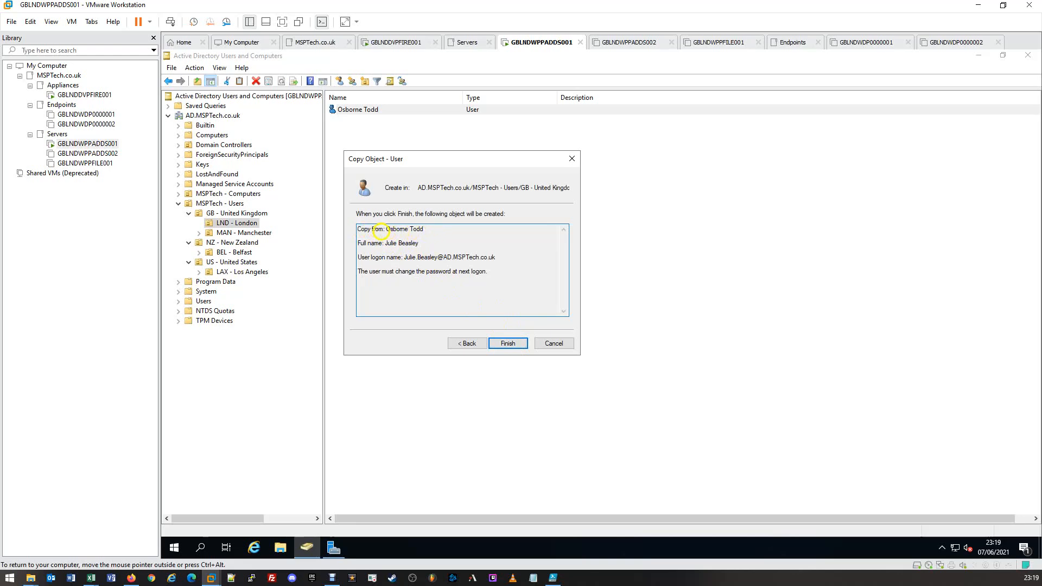
left_click_drag(358, 243, 502, 270)
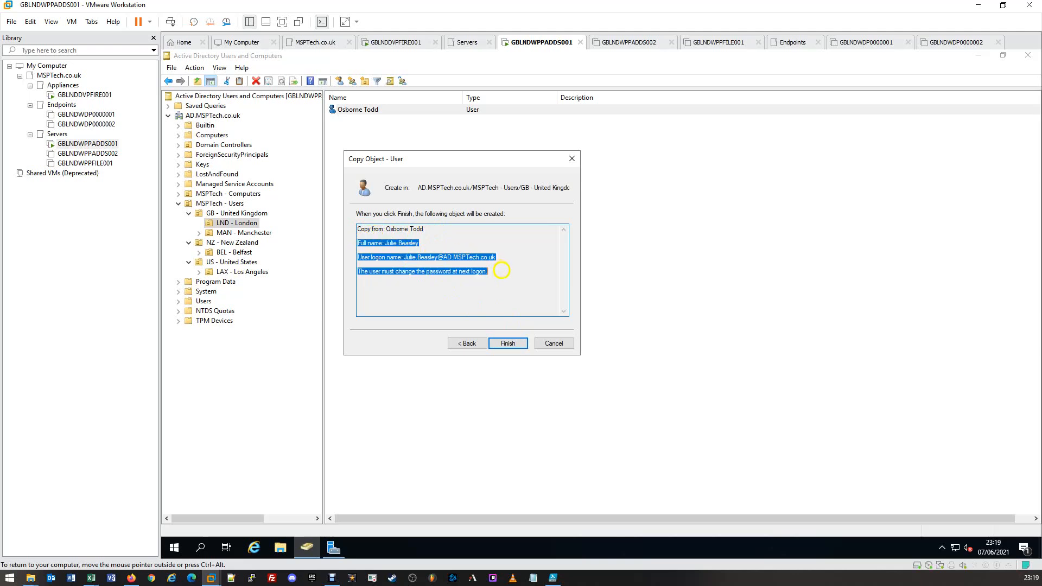
left_click(501, 271)
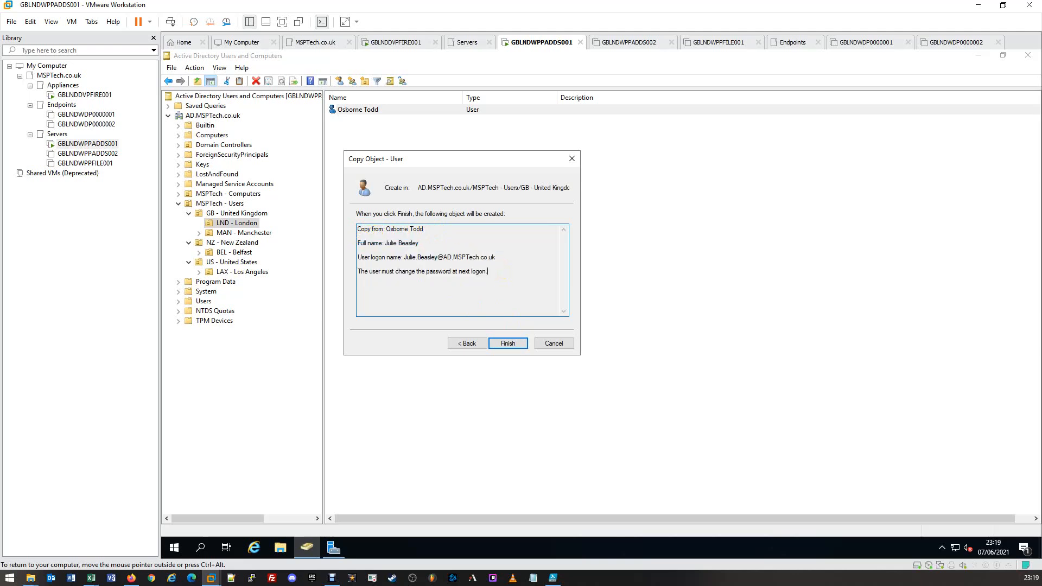
left_click(513, 342)
left_click(515, 346)
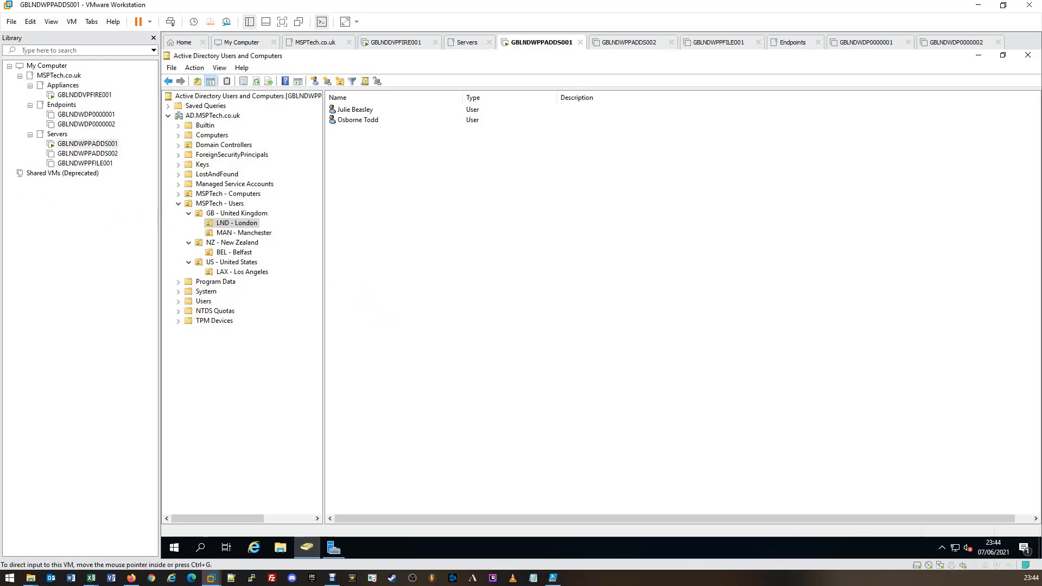
Step: Switch to the BulkUserImport workbook in Excel and review the firstname, lastname, username, streetaddress, city, zipcode and state headings
left_click(91, 578)
left_click_drag(326, 145, 451, 5)
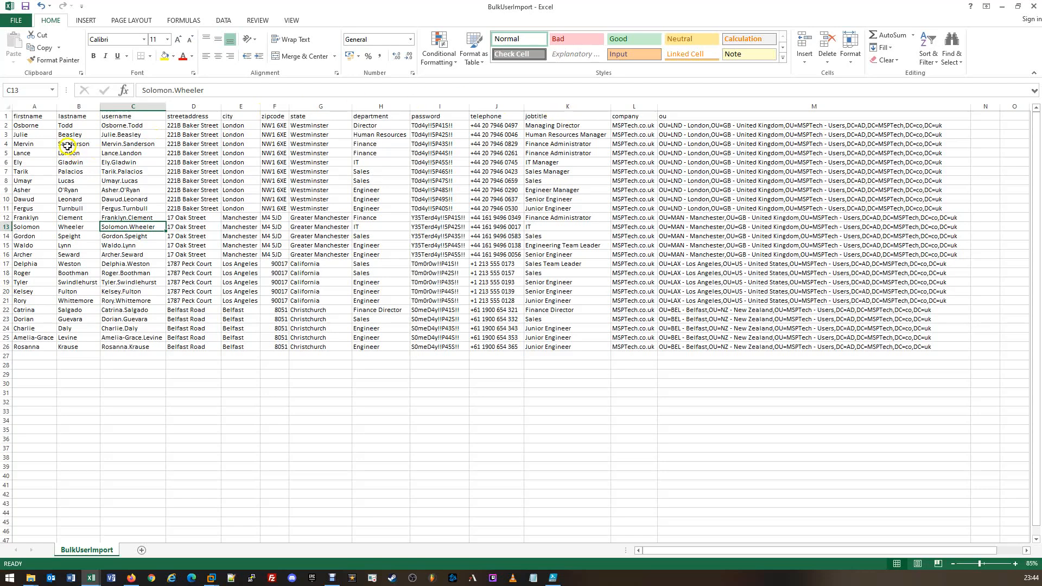
left_click(41, 114)
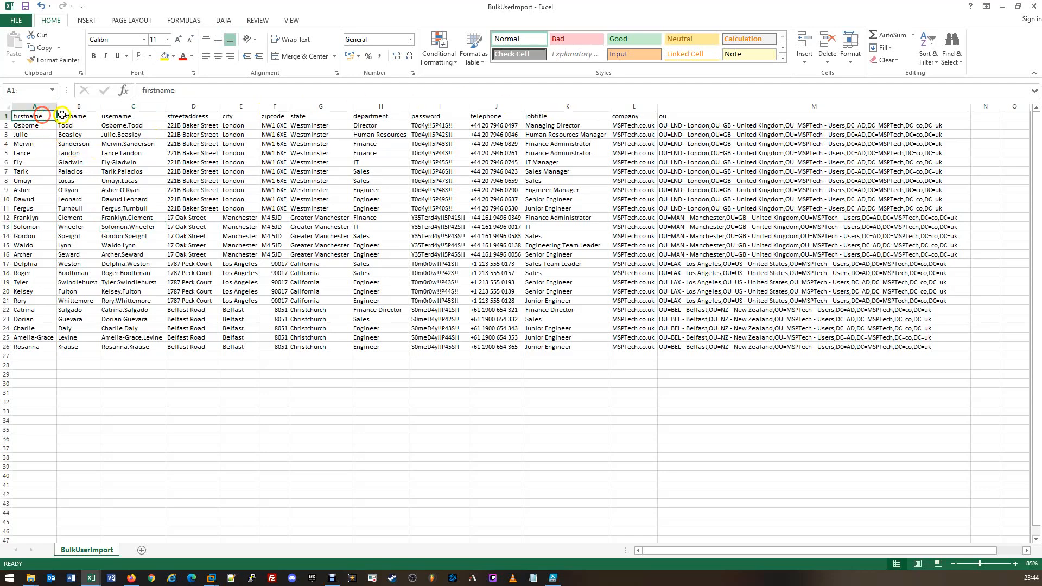
left_click(69, 116)
left_click(120, 116)
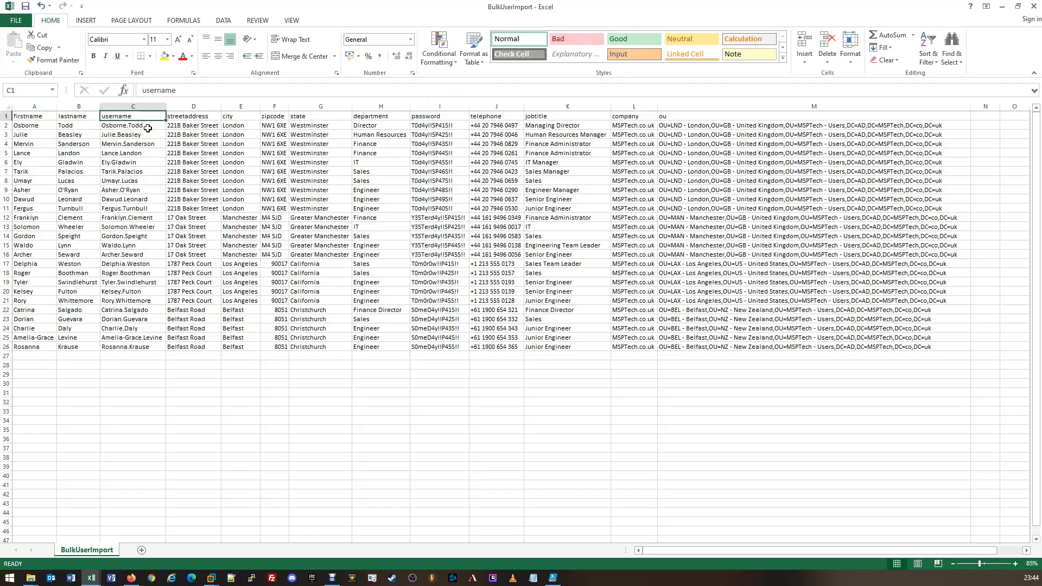
left_click(182, 118)
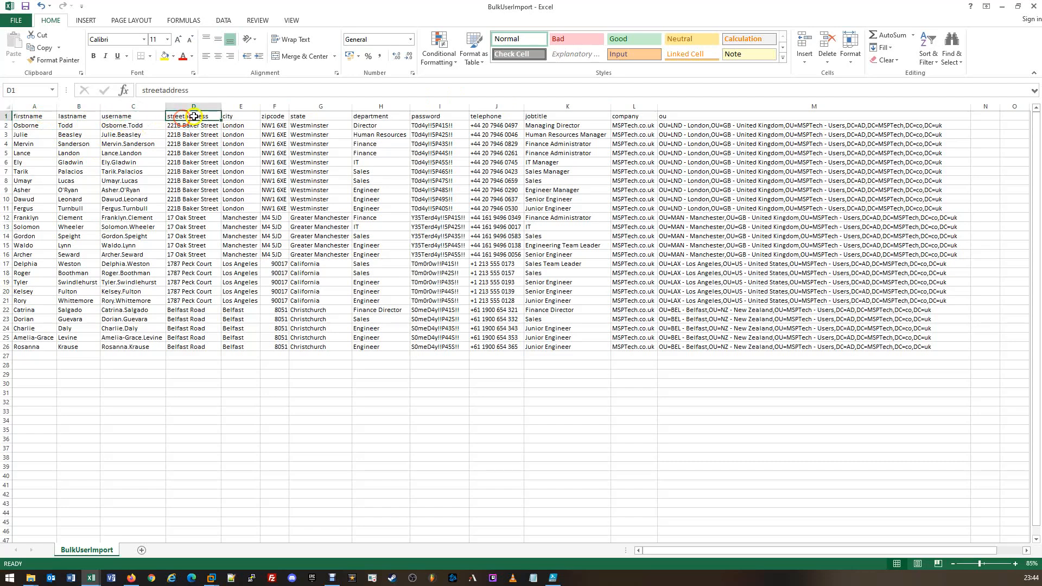
left_click(232, 115)
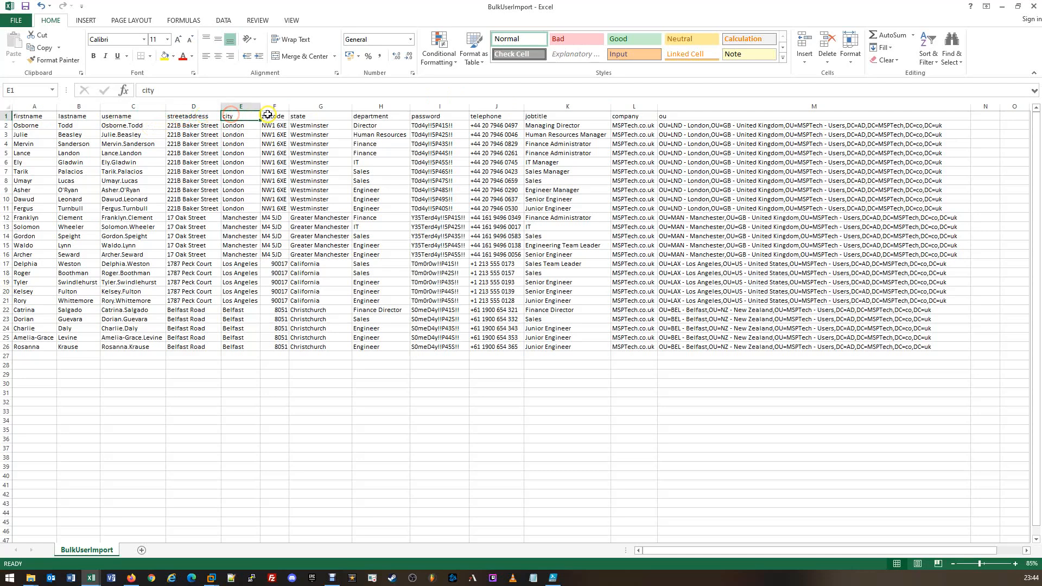
left_click(274, 115)
left_click(301, 114)
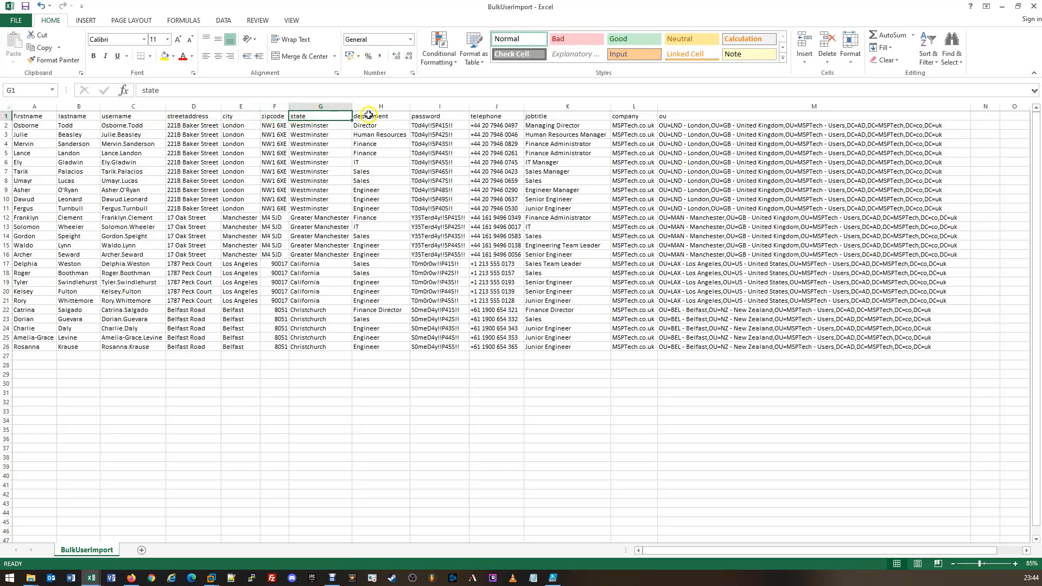
Step: Review the department, telephone, jobtitle and company headings, and examine the entries in the company column
left_click(368, 115)
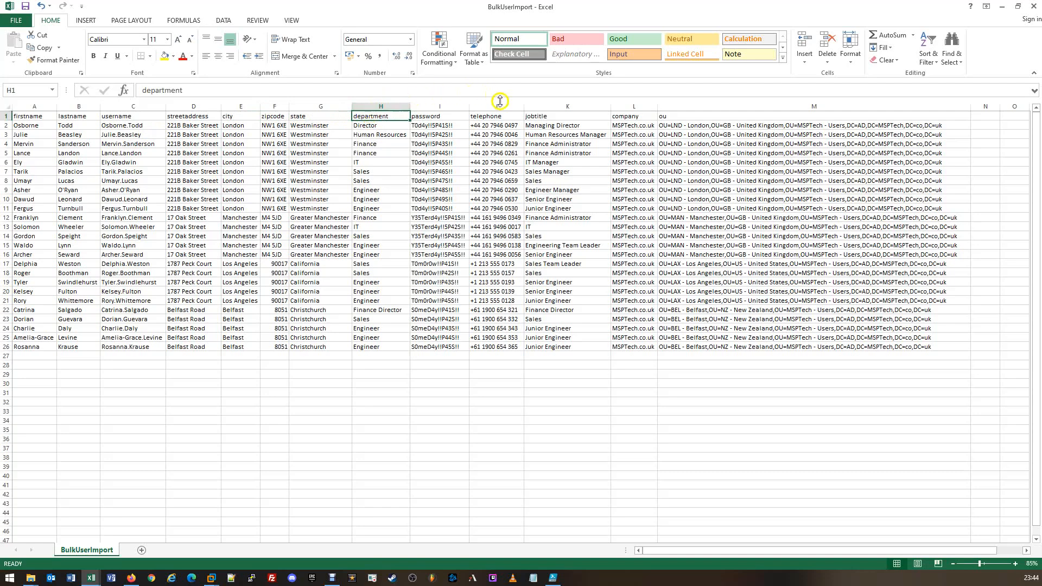
left_click(499, 114)
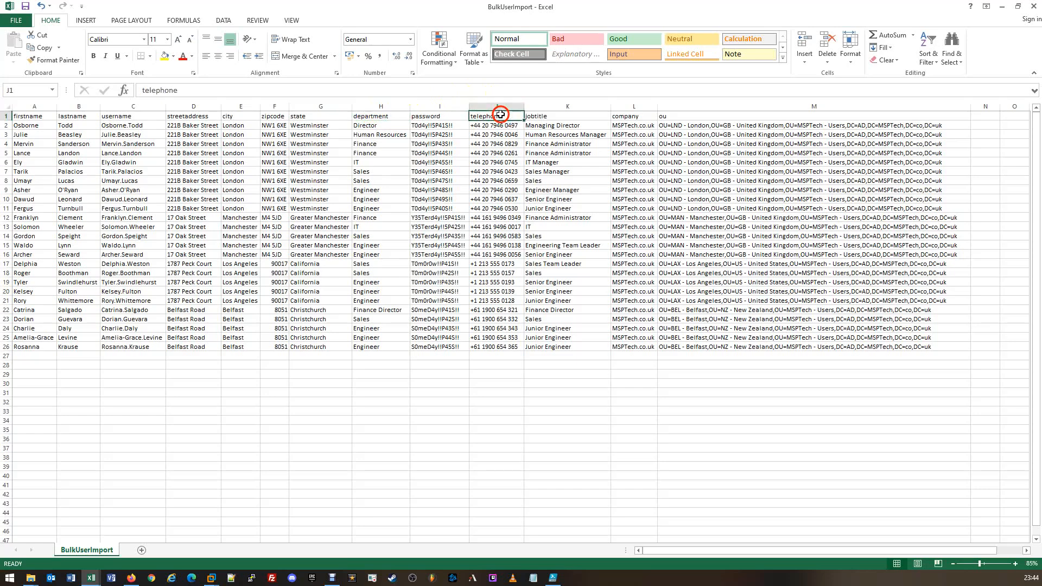
left_click(542, 114)
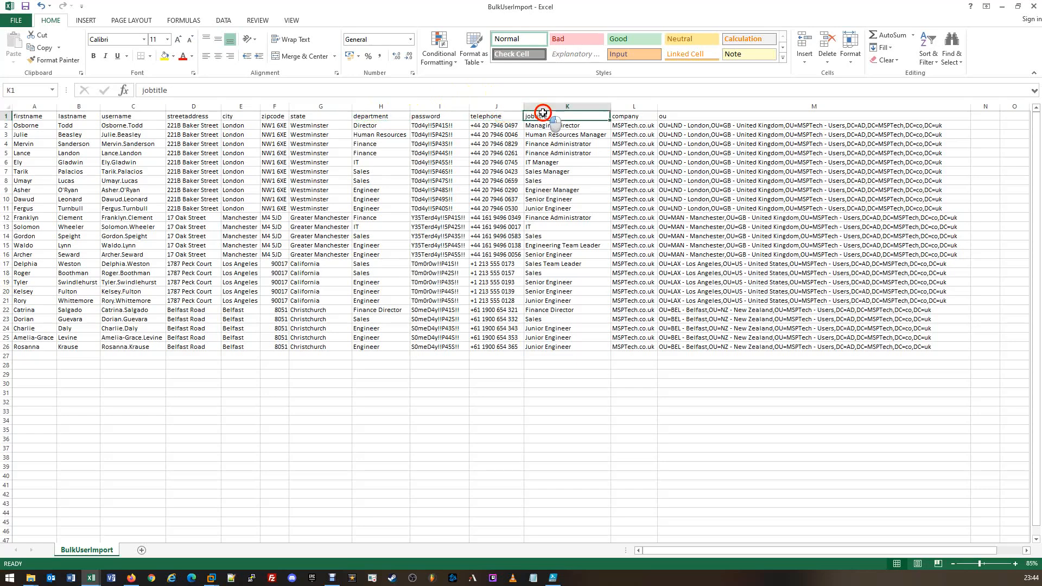
left_click(627, 117)
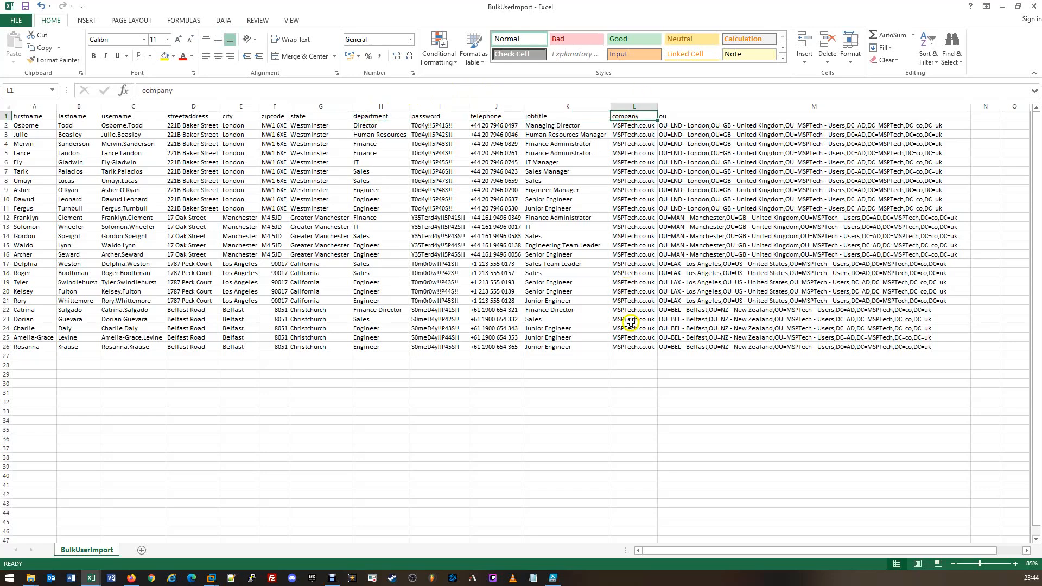
left_click(639, 124)
left_click(642, 313)
Step: Examine the password column from the first to the last user row, comparing the entries of the first five users
left_click(428, 117)
left_click_drag(429, 126, 437, 347)
left_click(436, 346)
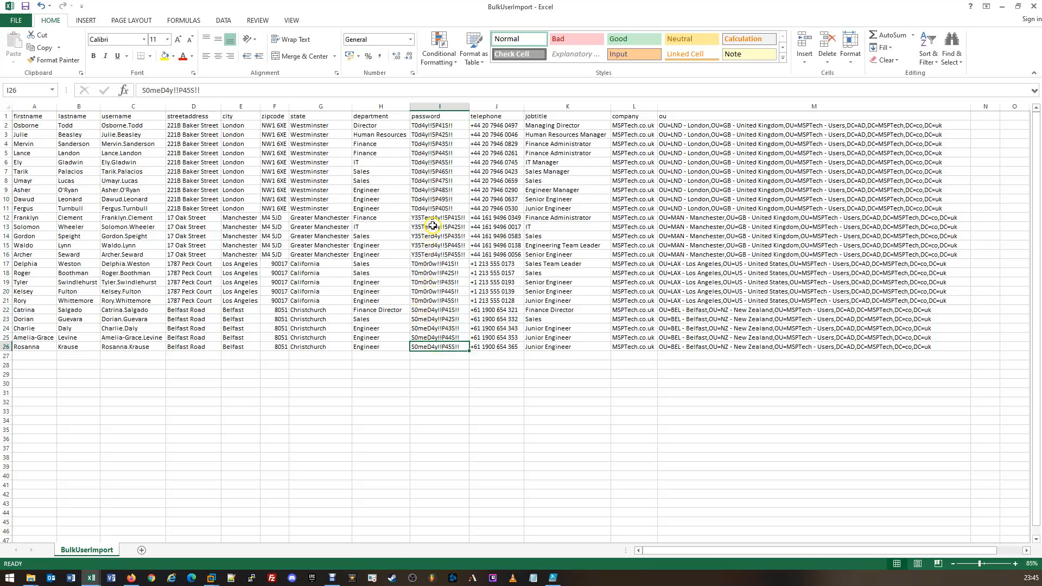
left_click(441, 126)
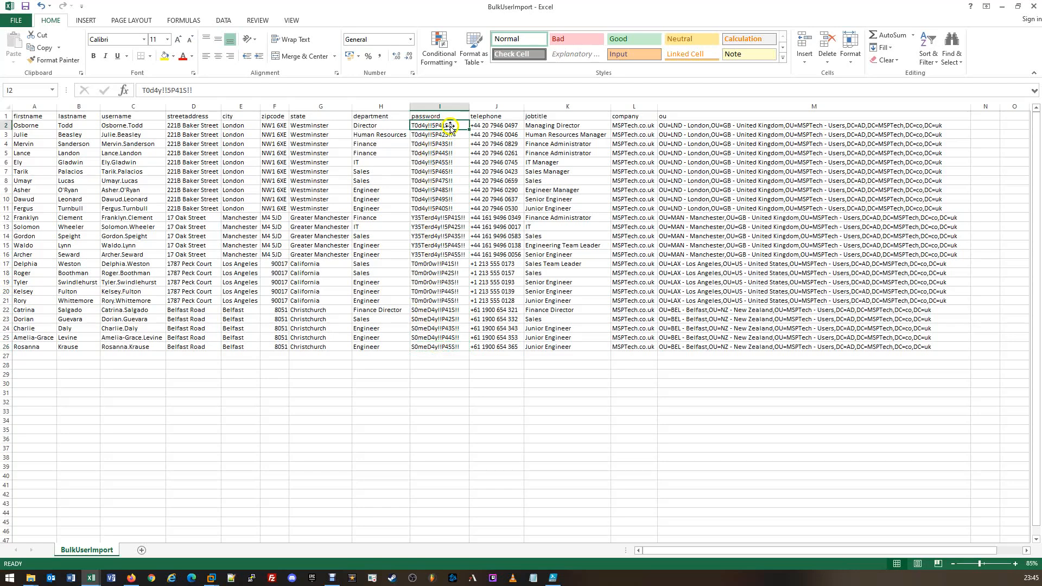
left_click(440, 133)
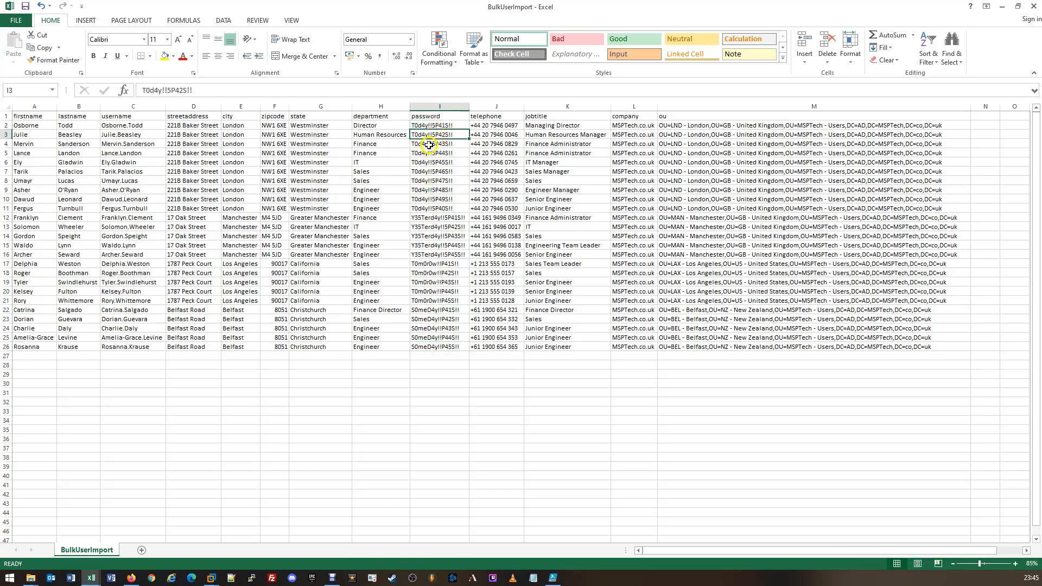
left_click(427, 145)
left_click(428, 153)
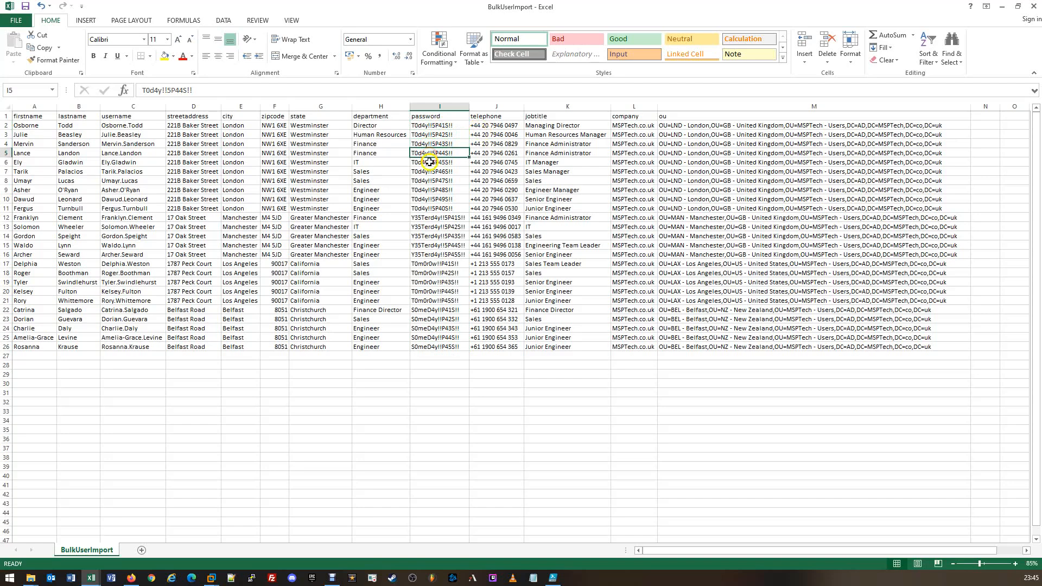
left_click(429, 162)
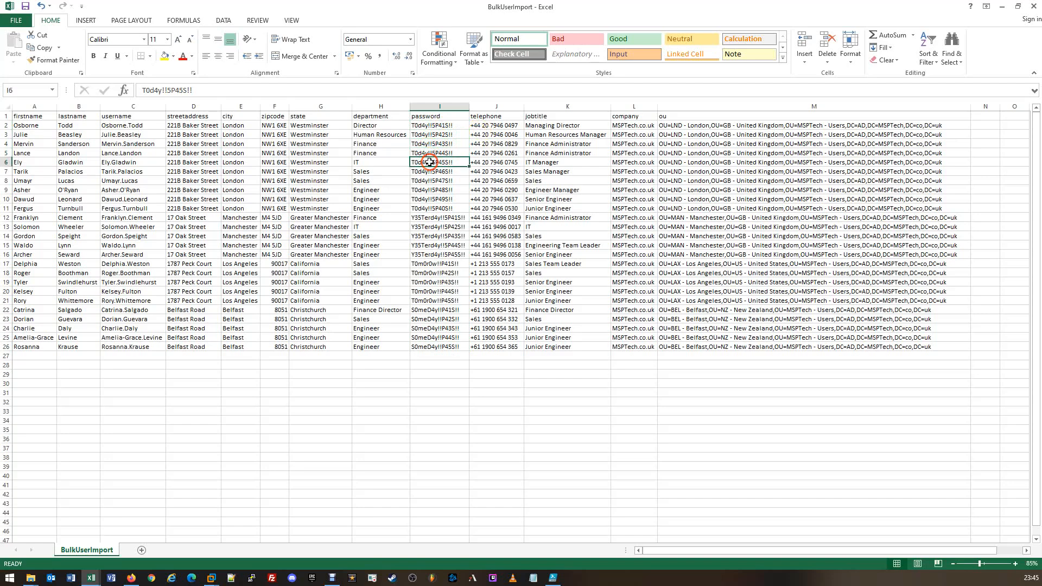
left_click(435, 116)
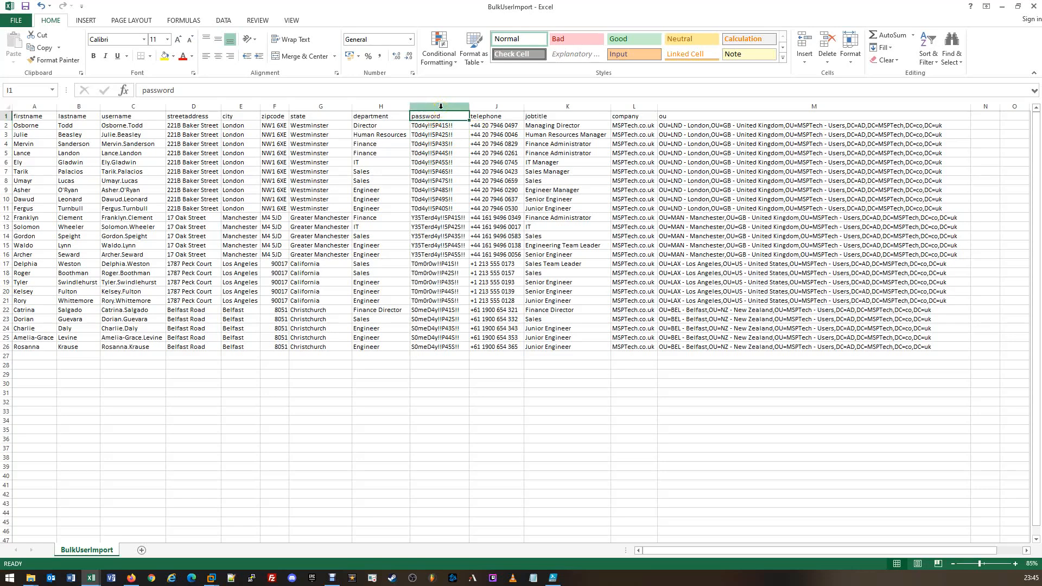
Step: Examine the ou column and the organizational unit paths from the first to the last user row
left_click(700, 115)
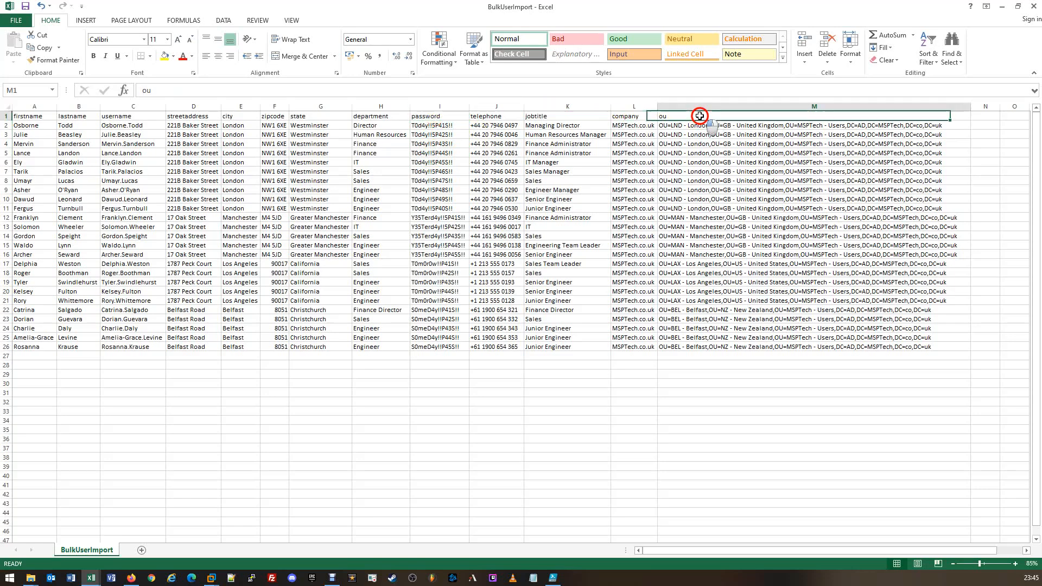
left_click(699, 116)
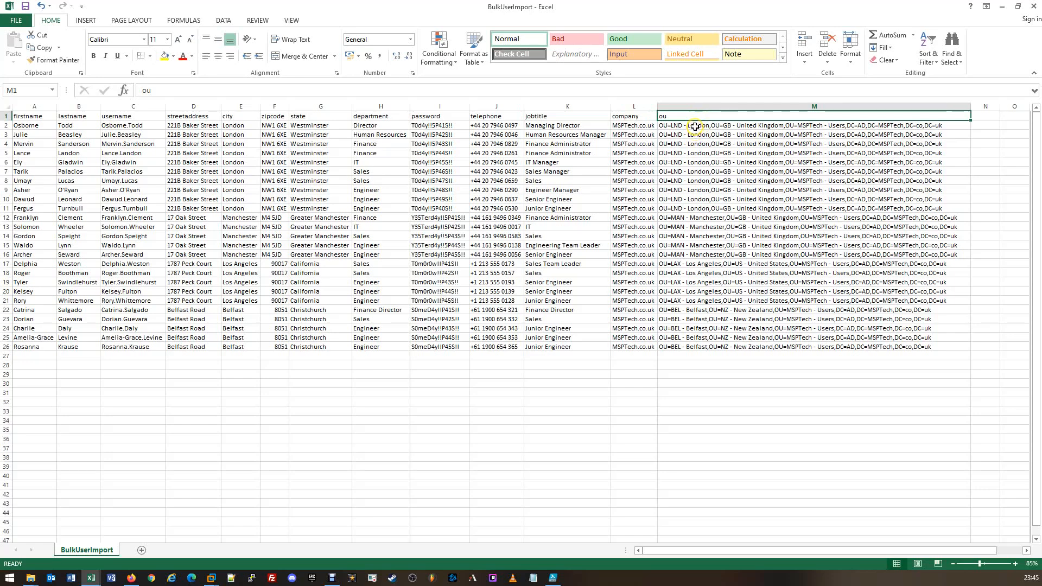
left_click_drag(693, 128, 688, 345)
left_click(688, 343)
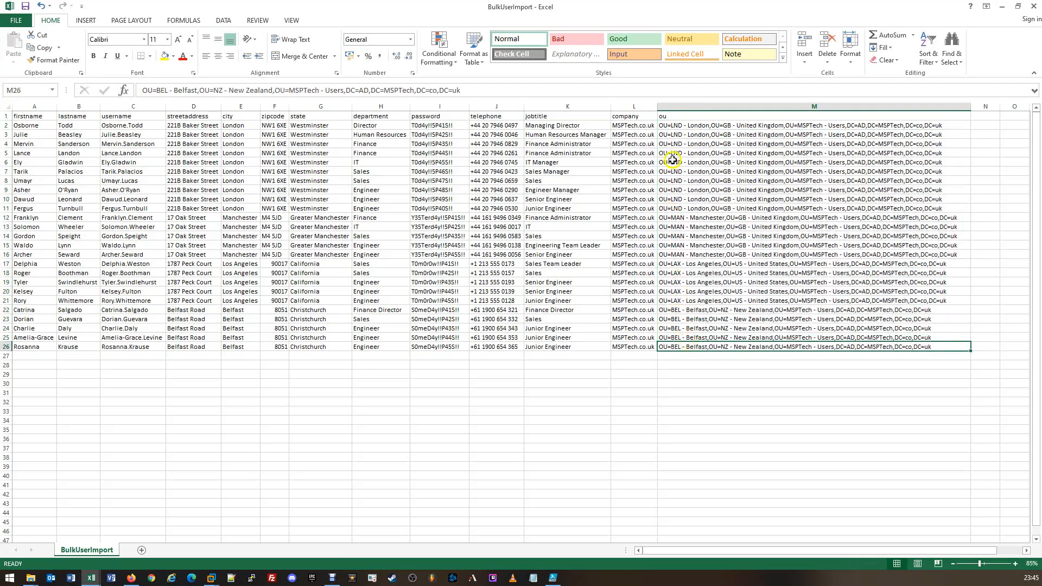
left_click(674, 124)
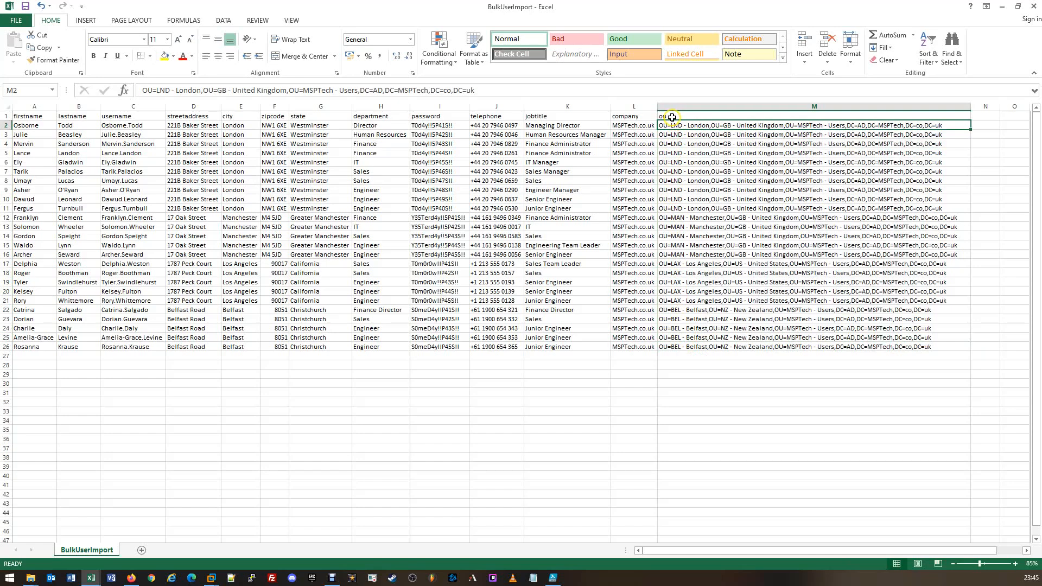
left_click(668, 125)
Step: Switch back to Active Directory Users and Computers, check the Advanced Features view option, and select the LND - London organizational unit
left_click_drag(765, 6, 0, 68)
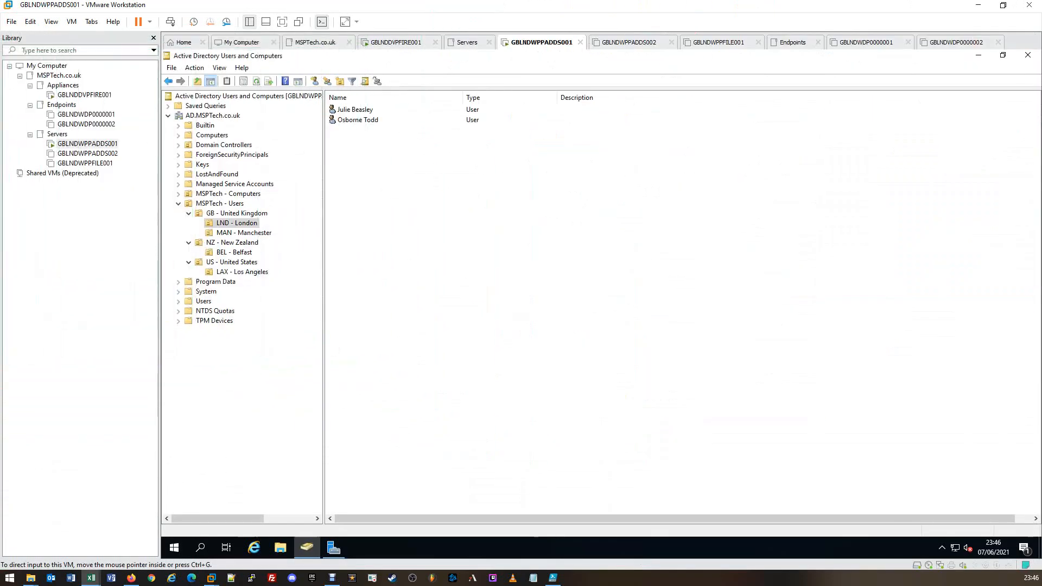
left_click(235, 224)
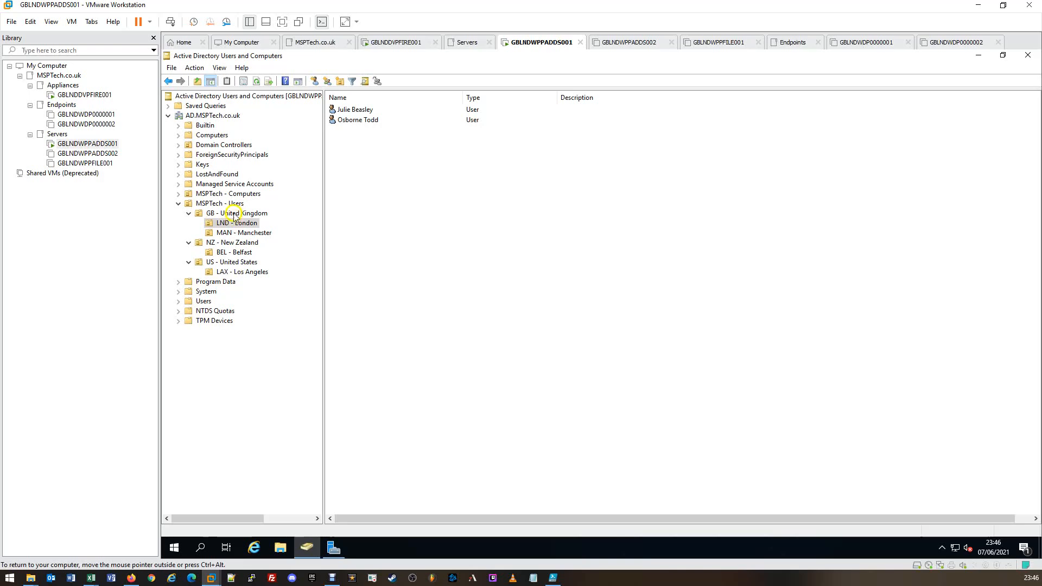
left_click(251, 56)
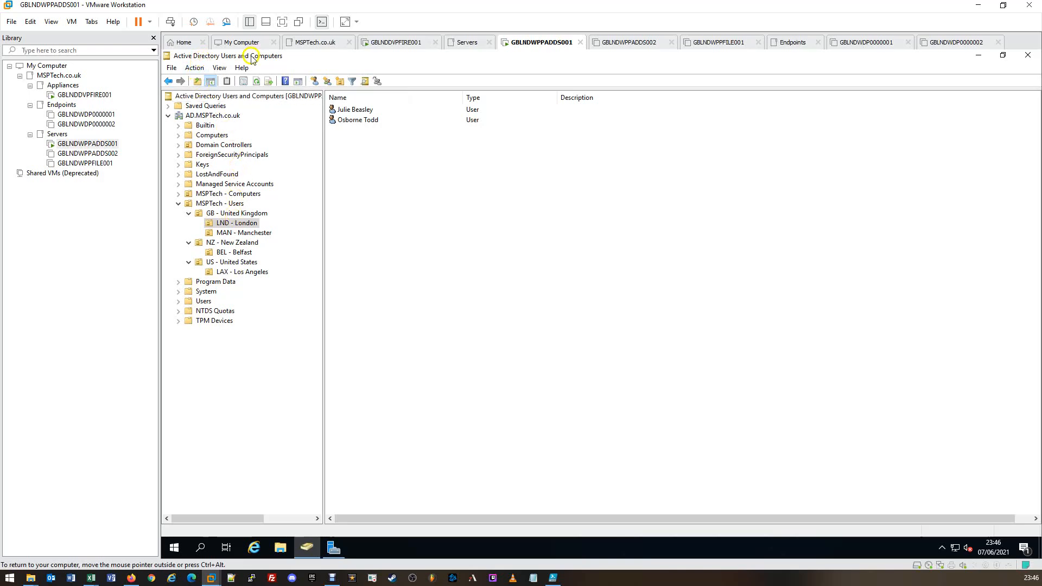
left_click(220, 67)
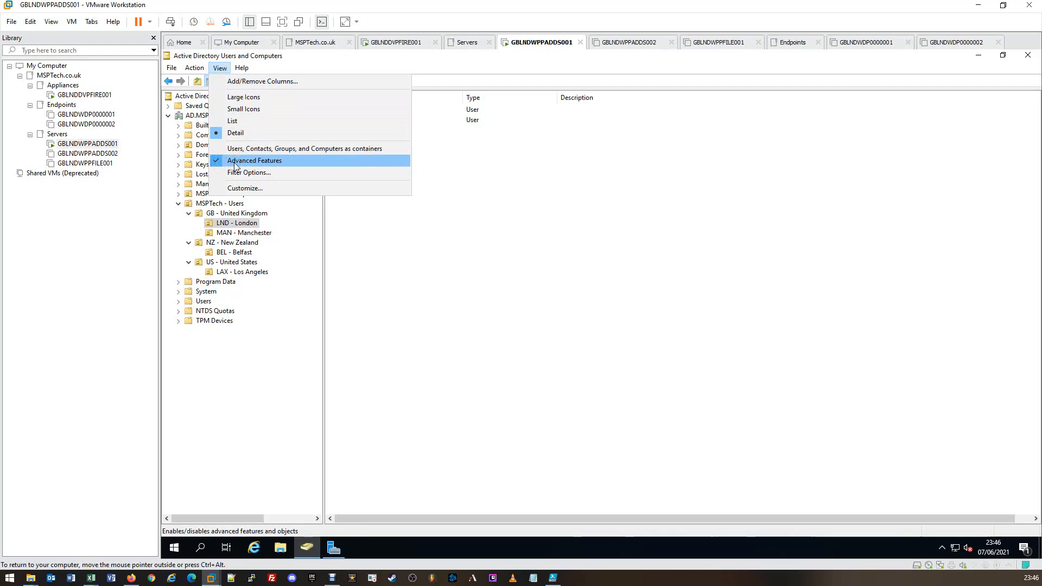
left_click(230, 224)
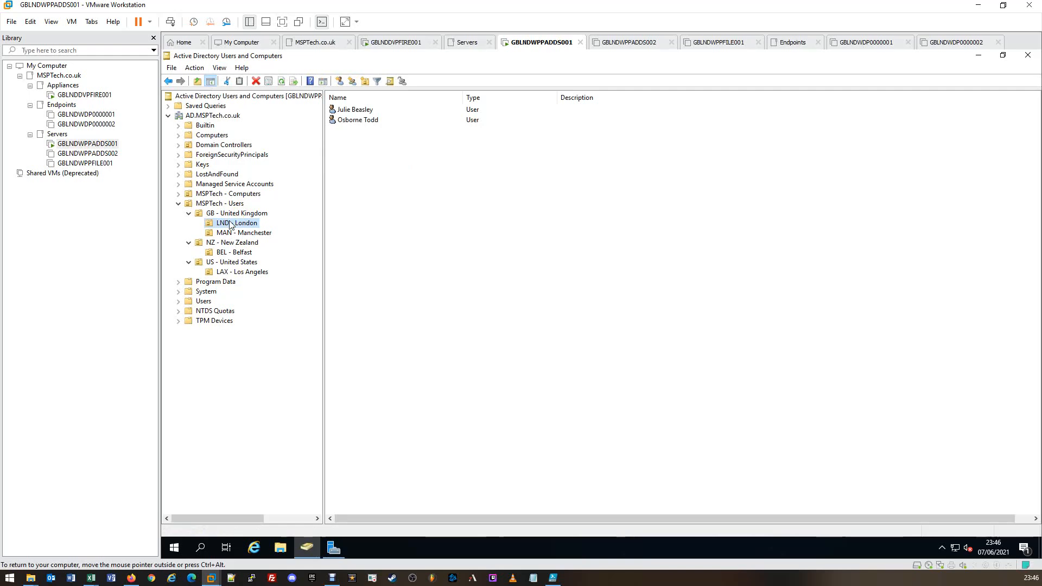
Step: Open the properties of the LND - London organizational unit and display its distinguishedName value in the attribute editor
right_click(230, 223)
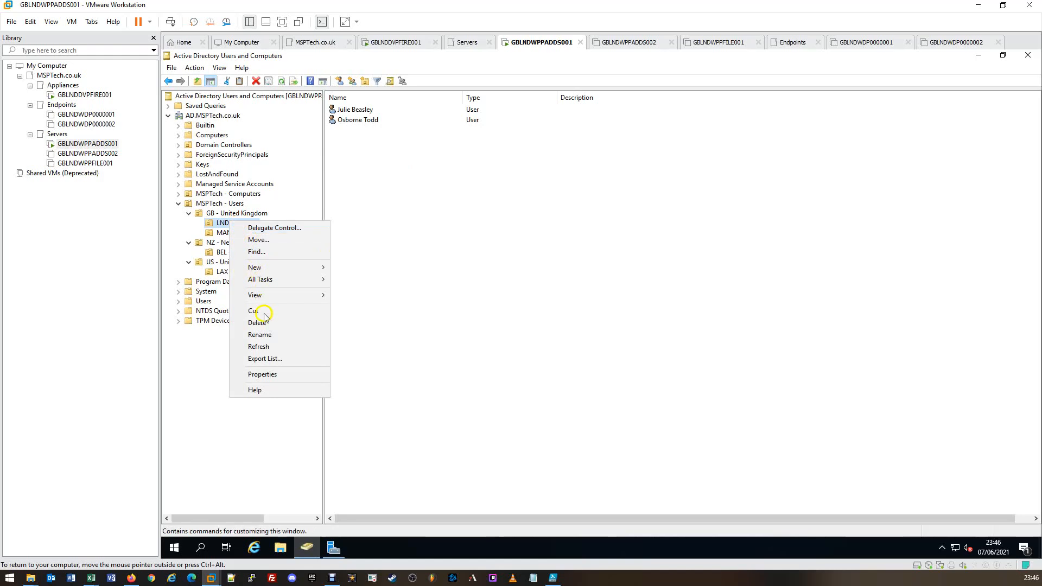
left_click(267, 374)
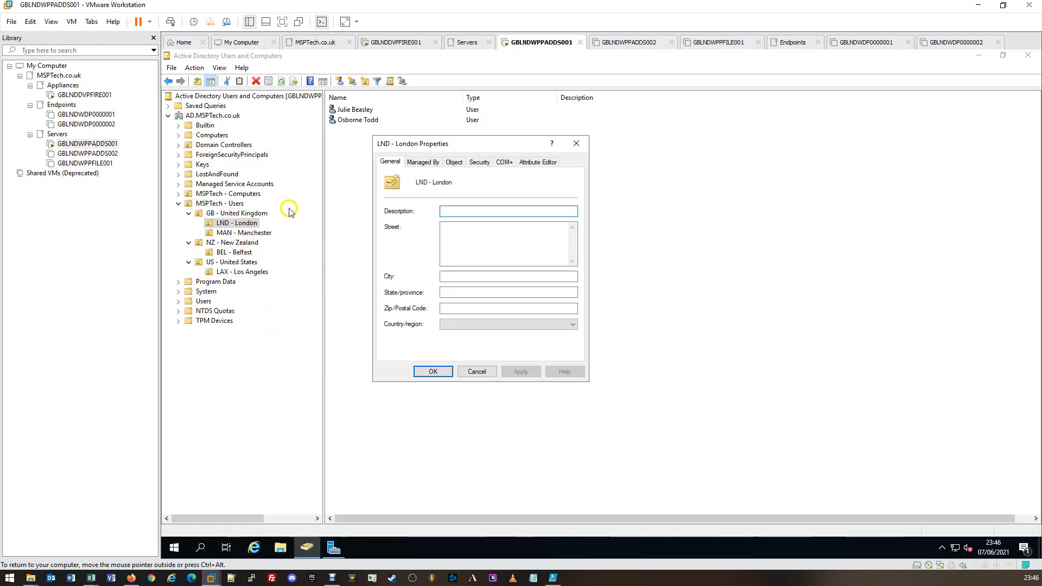
left_click(537, 162)
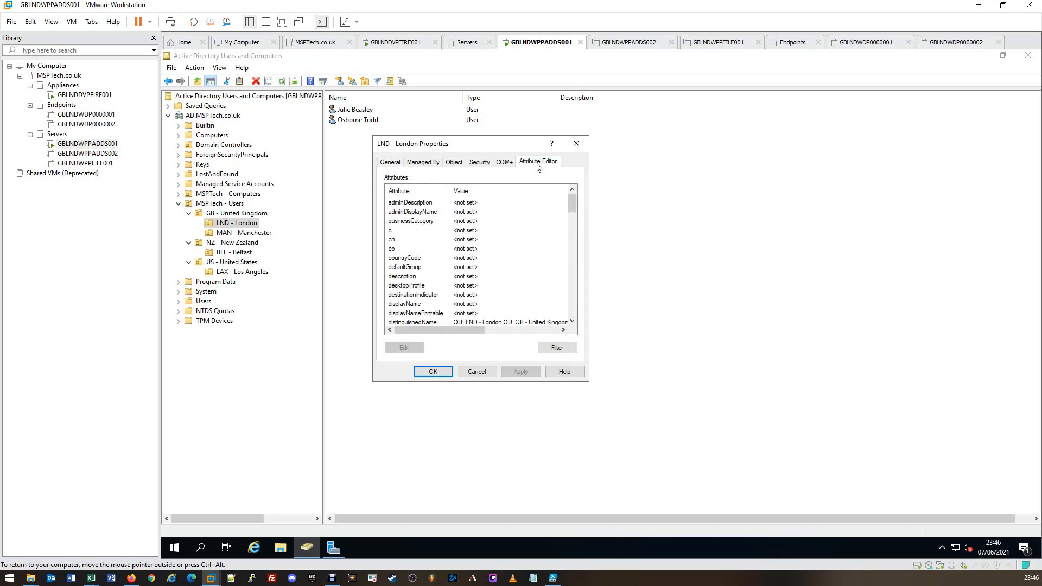
left_click(421, 323)
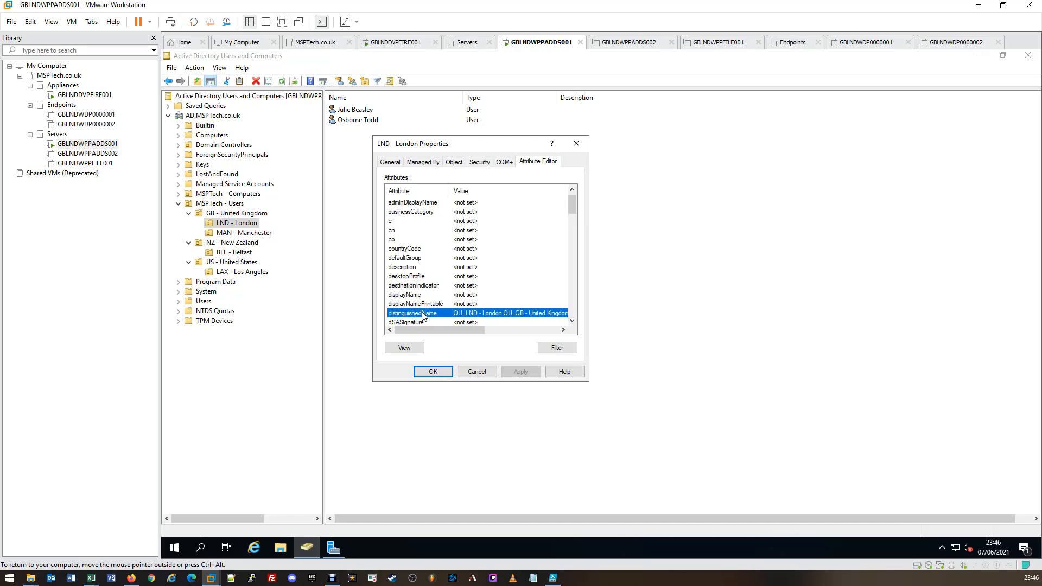
double_click(423, 315)
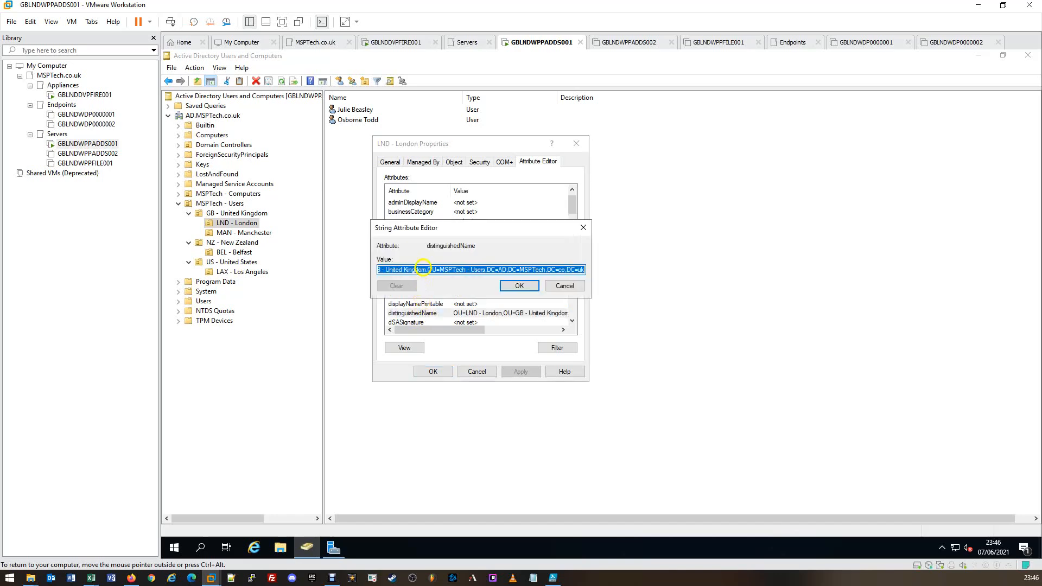
Step: Examine the full distinguishedName value and place the BulkUserImport workbook alongside to compare it with the ou column
left_click_drag(410, 270, 367, 270)
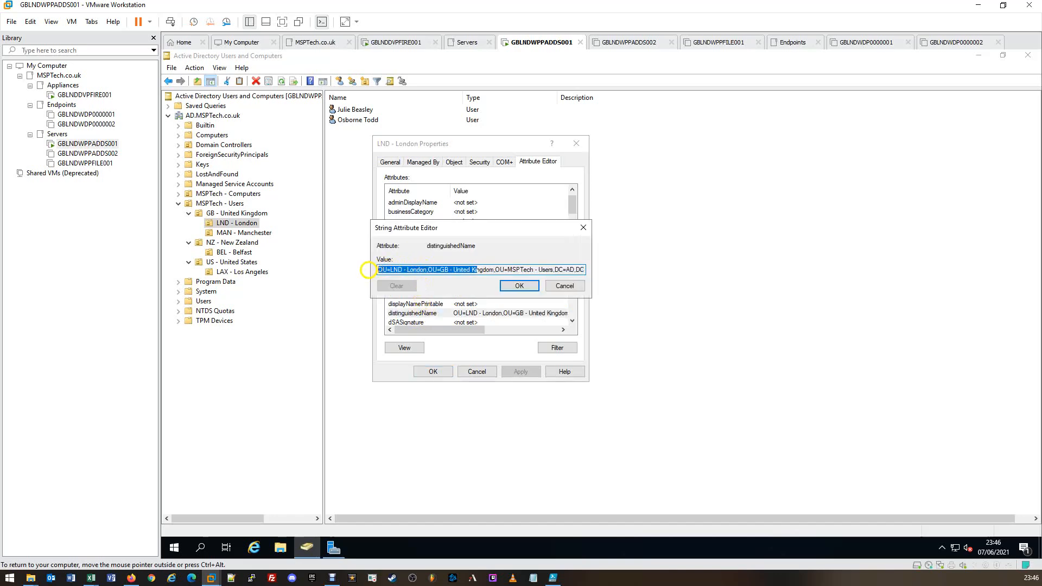
left_click(379, 270)
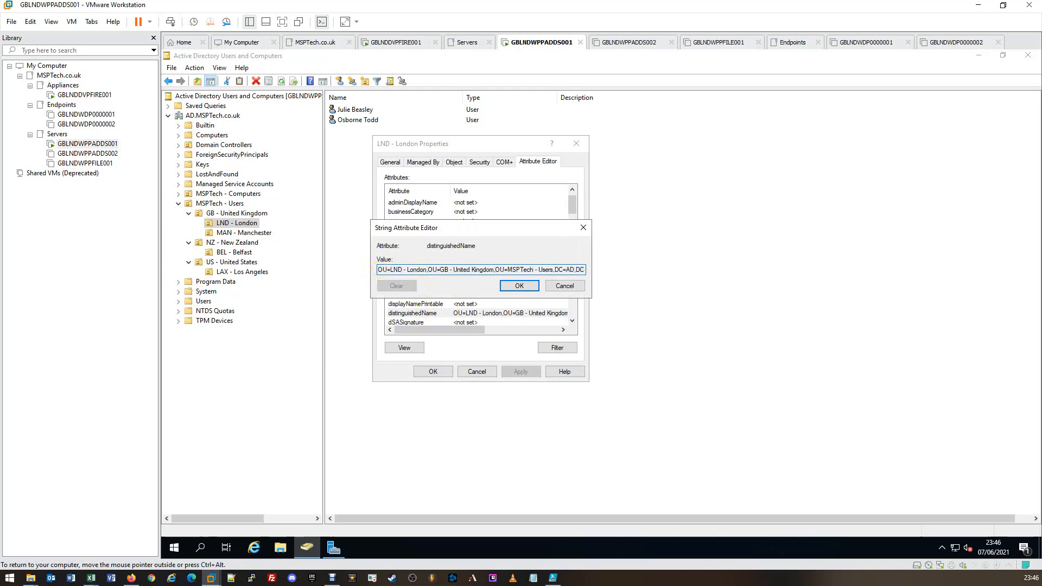
left_click_drag(379, 270, 595, 267)
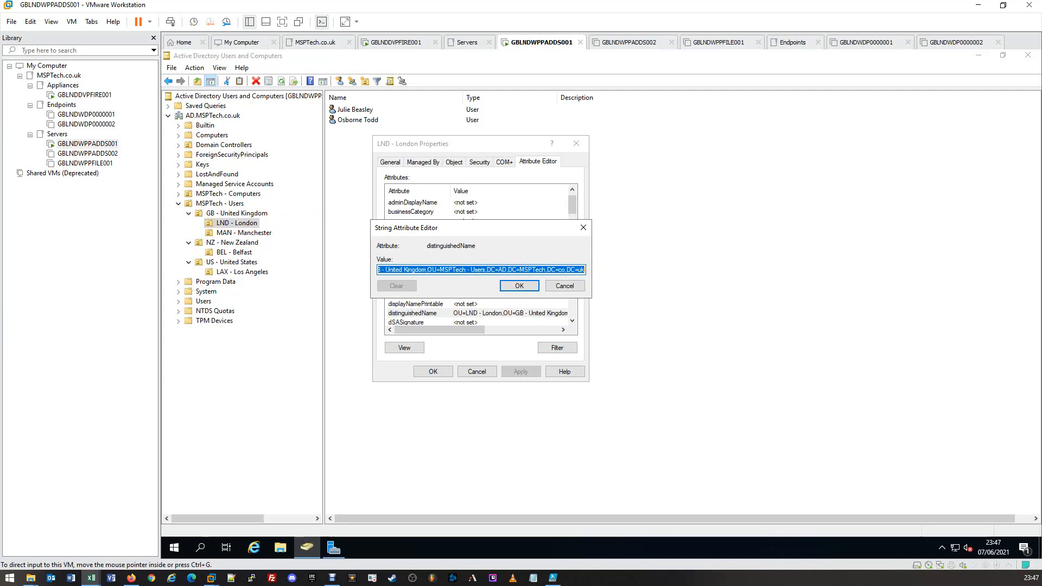
left_click_drag(0, 193, 337, 292)
left_click_drag(411, 269, 266, 271)
left_click_drag(0, 287, 0, 289)
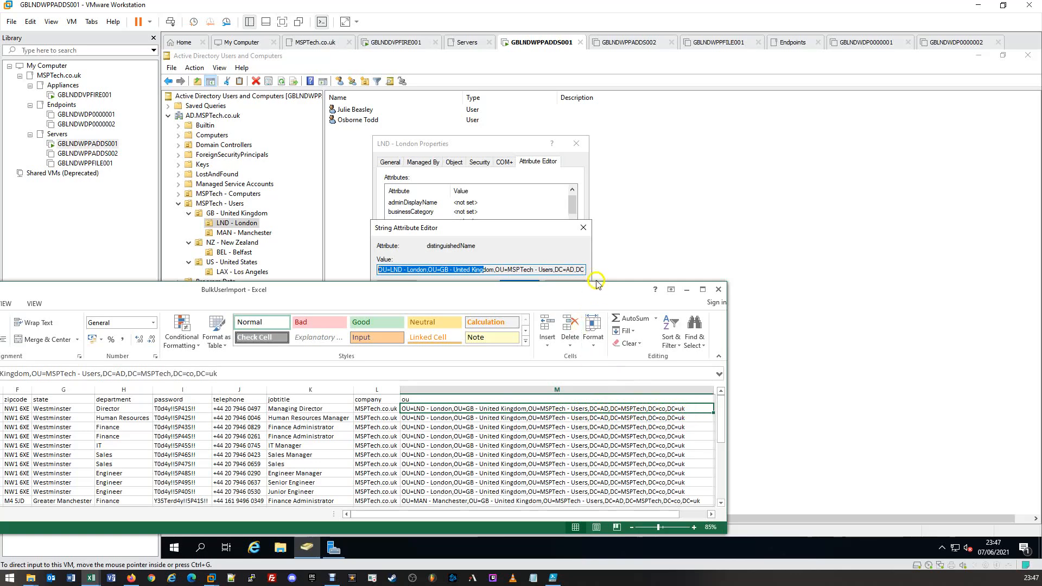
Step: Highlight the distinguishedName value of LND - London once more, and close the string editor without changing it
left_click(495, 274)
left_click_drag(576, 270, 382, 269)
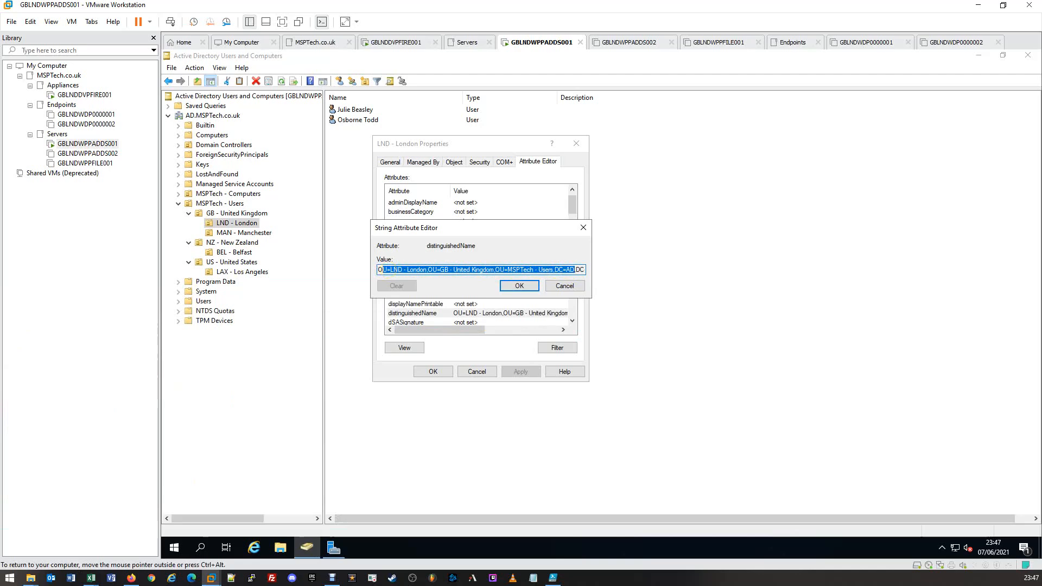
left_click(571, 291)
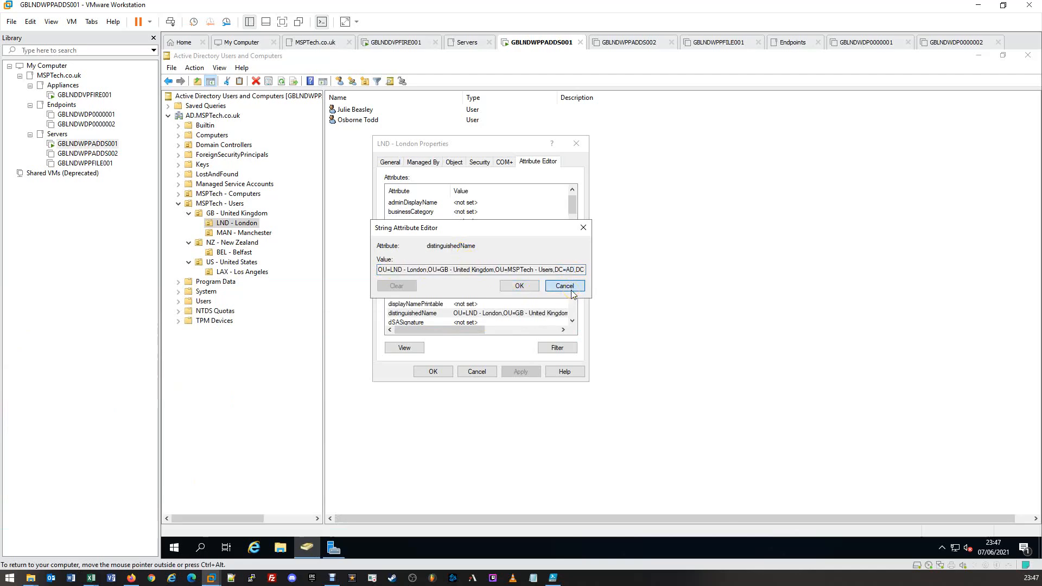
Step: Close the LND - London properties and open the distinguishedName attribute of the BEL - Belfast organizational unit
left_click(571, 293)
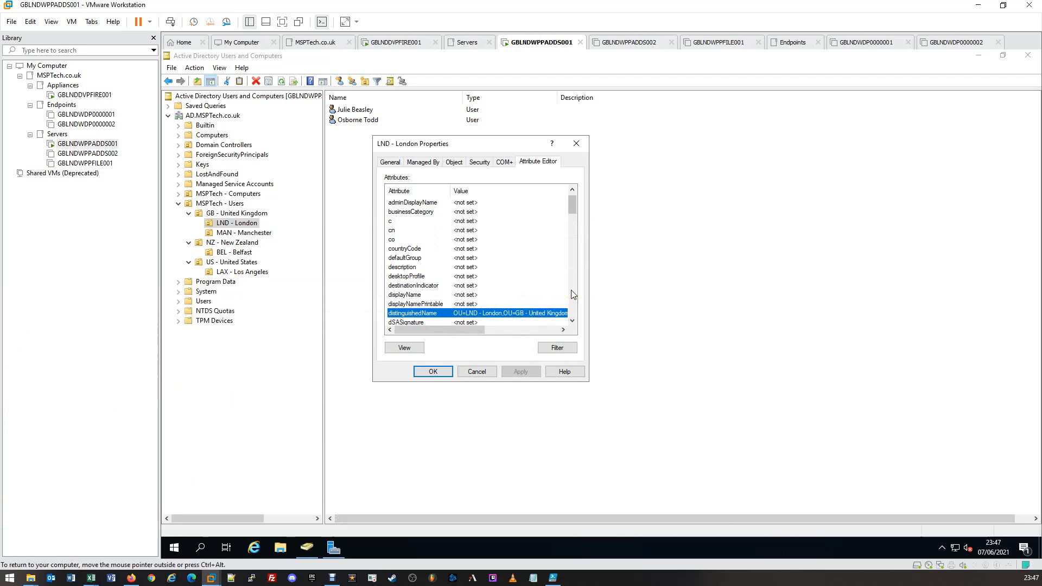
left_click(578, 144)
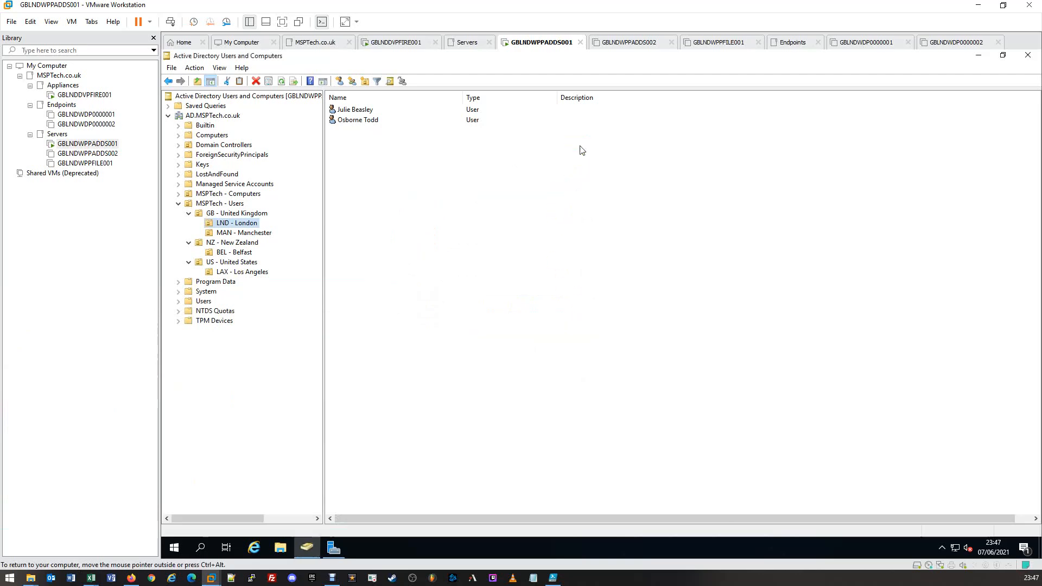
left_click(221, 252)
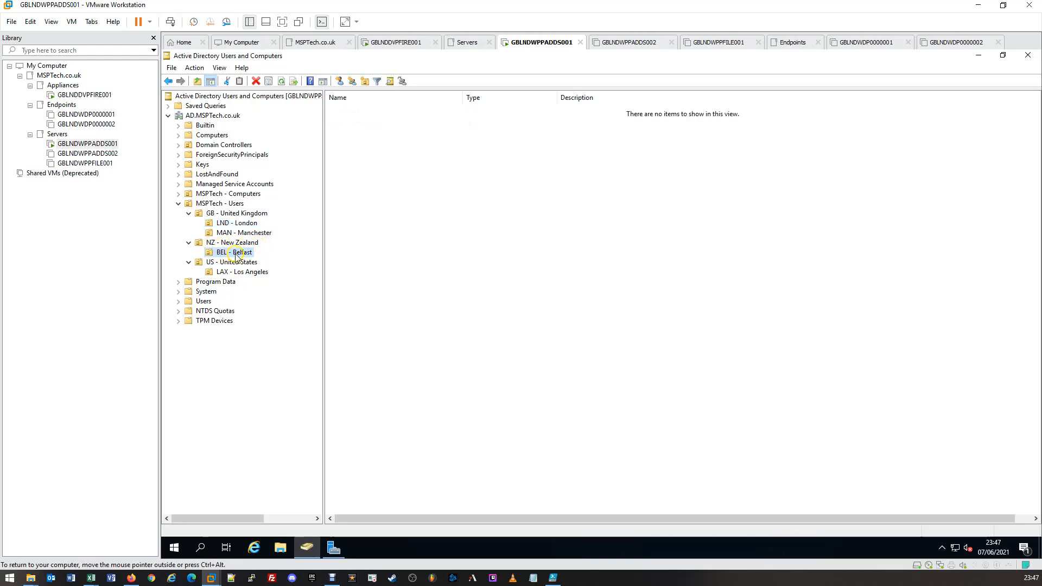
right_click(236, 257)
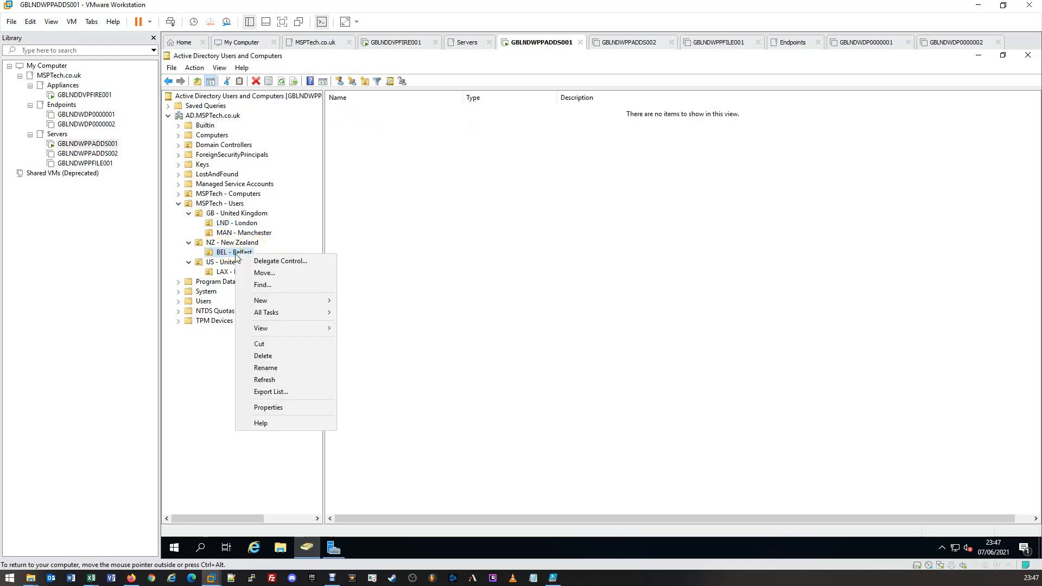
left_click(277, 409)
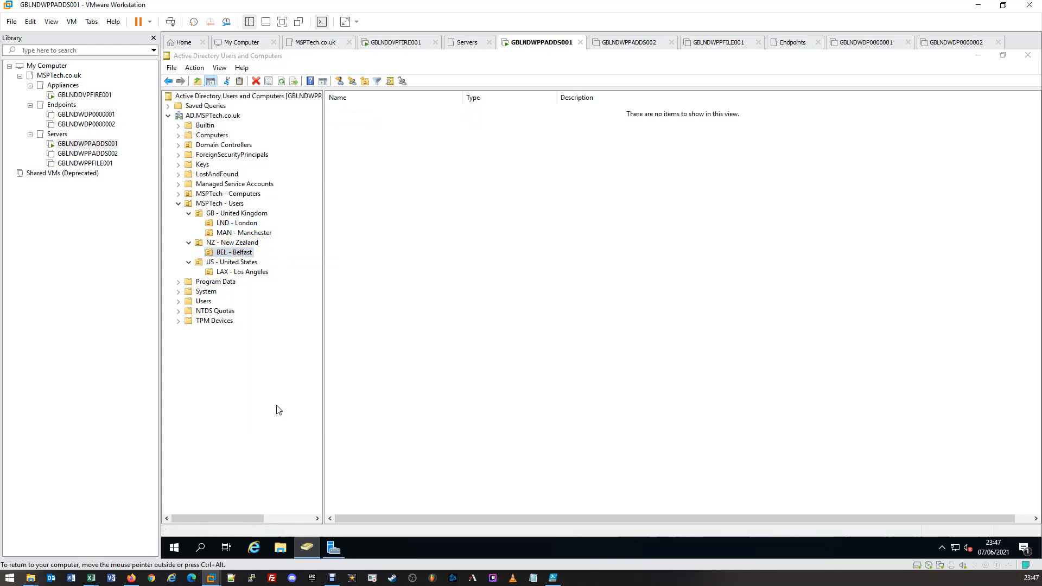
left_click(545, 163)
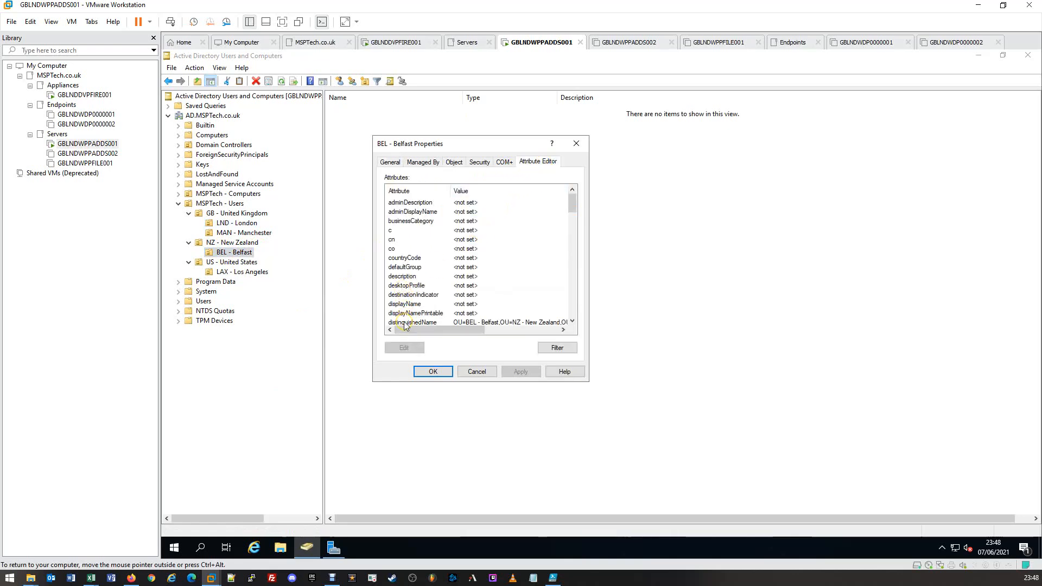
left_click(404, 322)
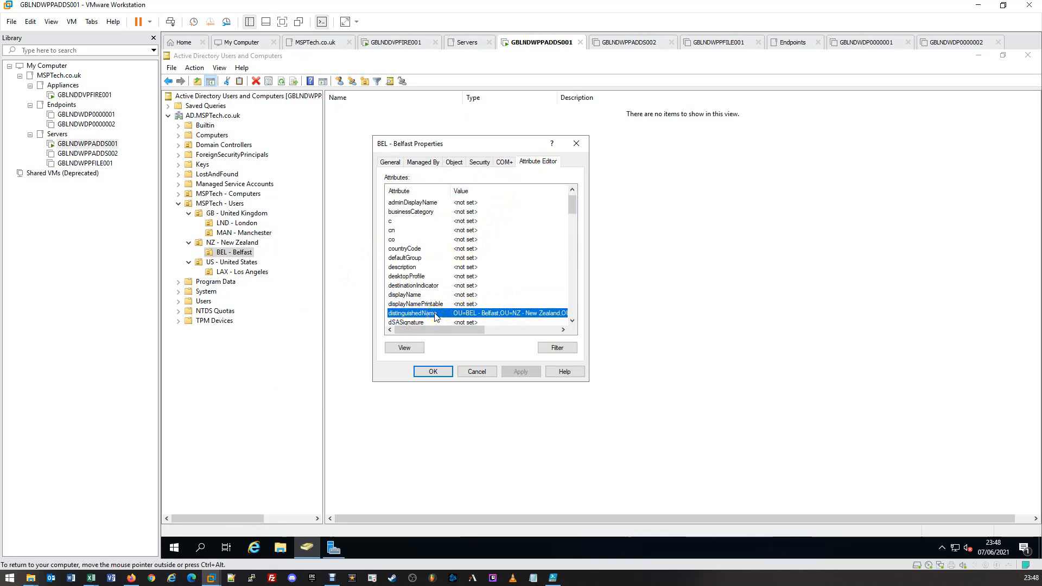
double_click(435, 315)
Step: Select the full distinguishedName value of BEL - Belfast and copy it
left_click(412, 270)
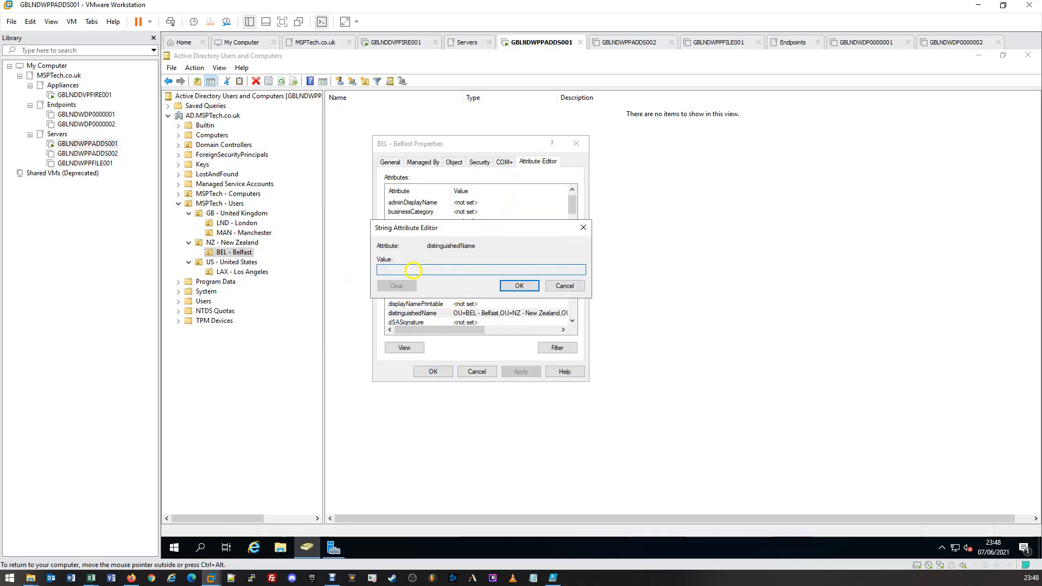
left_click_drag(412, 270, 612, 268)
left_click(378, 271)
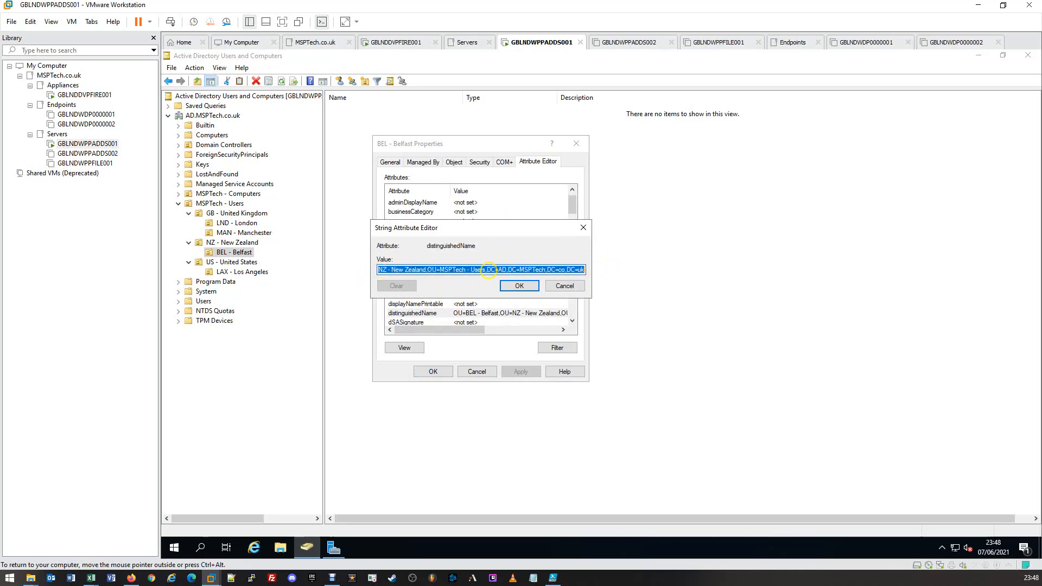
right_click(489, 271)
left_click(520, 305)
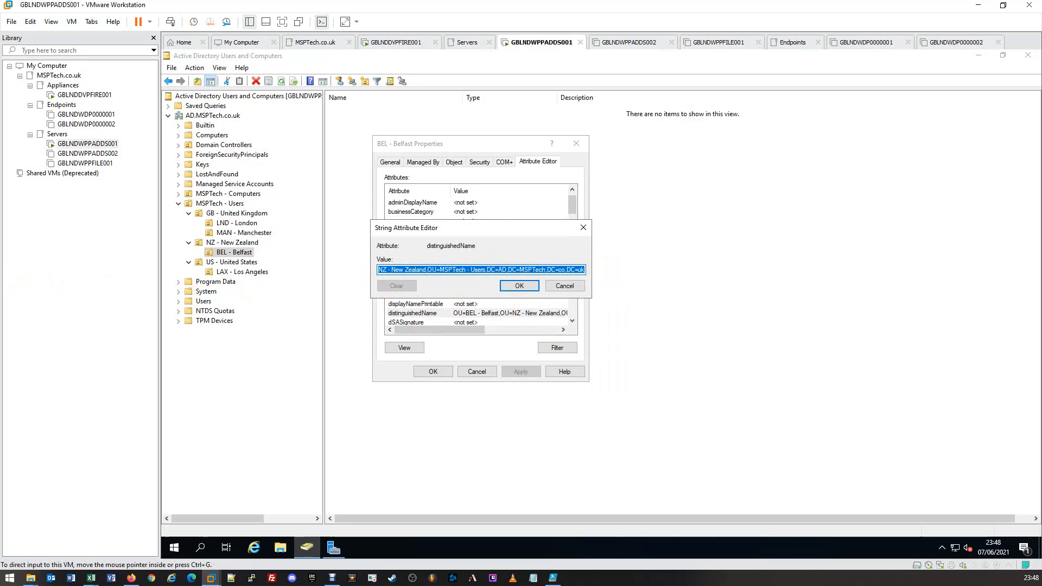
Step: Switch to the BulkUserImport workbook in Excel and review the ou column entries from M2 down to M26
key("alt+Tab")
double_click(90, 289)
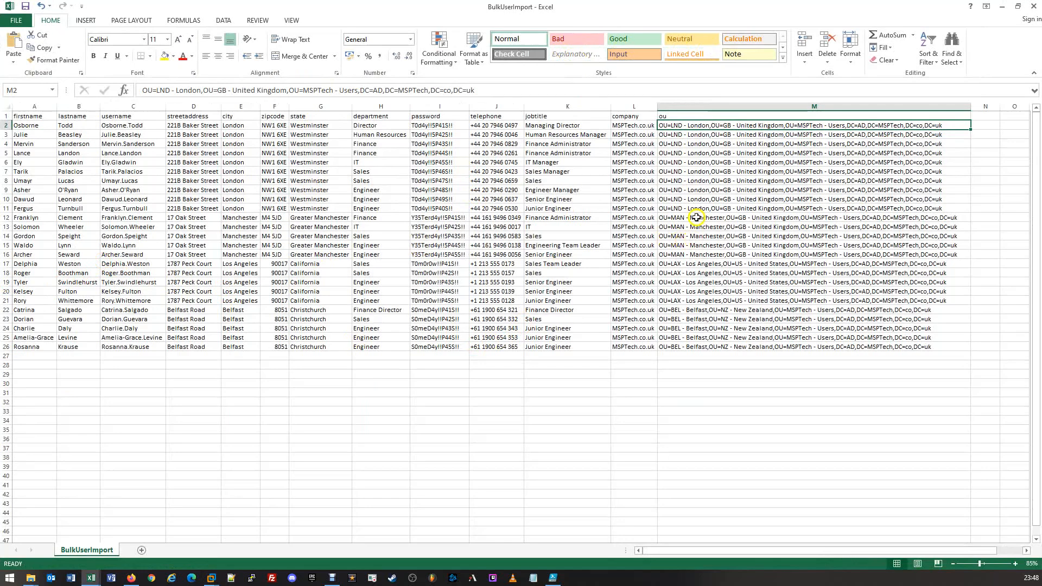
left_click(669, 127)
left_click_drag(669, 127, 671, 347)
left_click(671, 266)
left_click(671, 346)
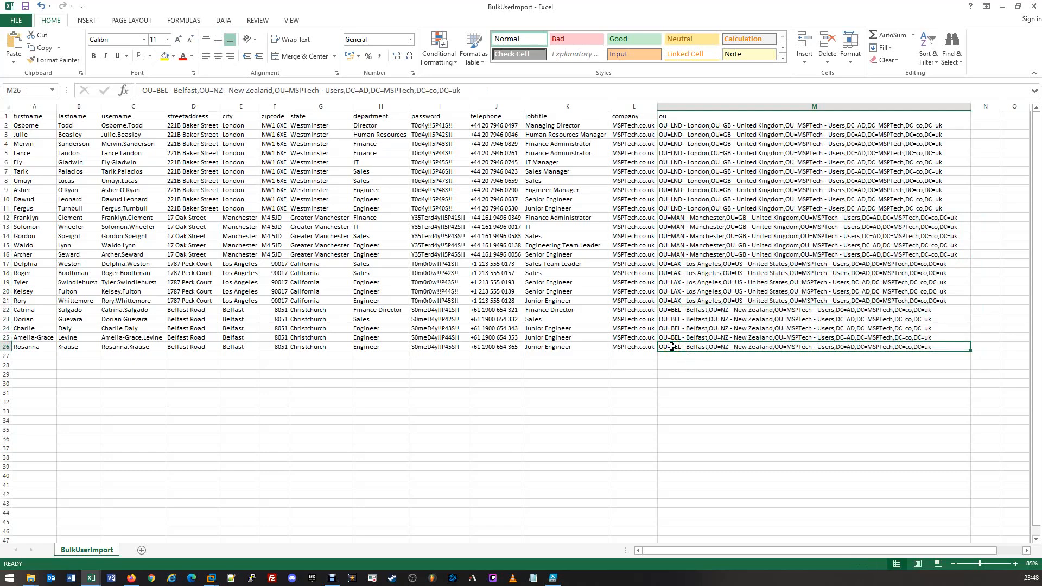
left_click(677, 348)
Step: Minimize the workbook and close the BEL - Belfast string editor and properties without changing anything
left_click(1000, 10)
left_click(1002, 9)
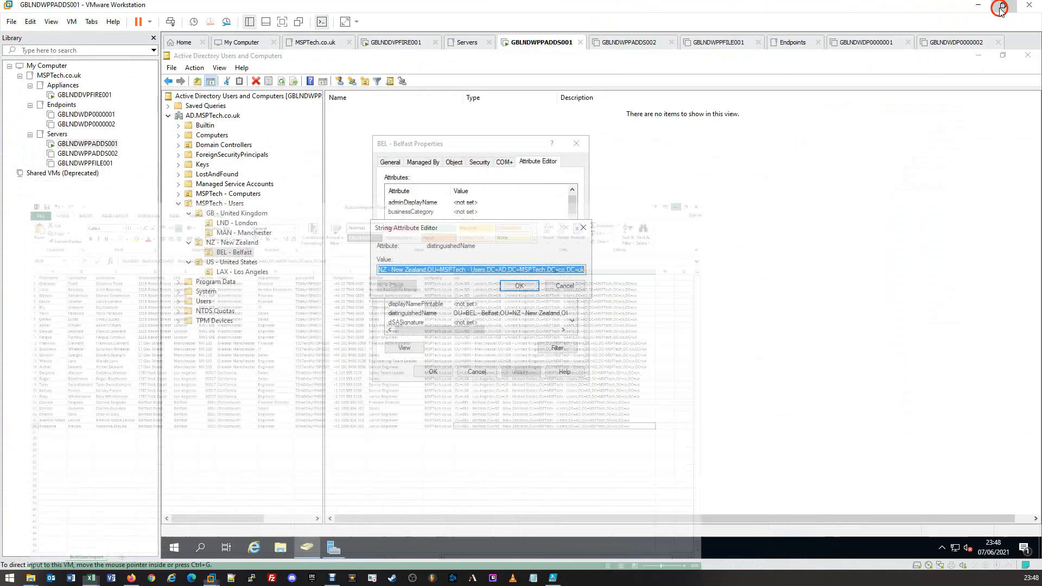
left_click(575, 287)
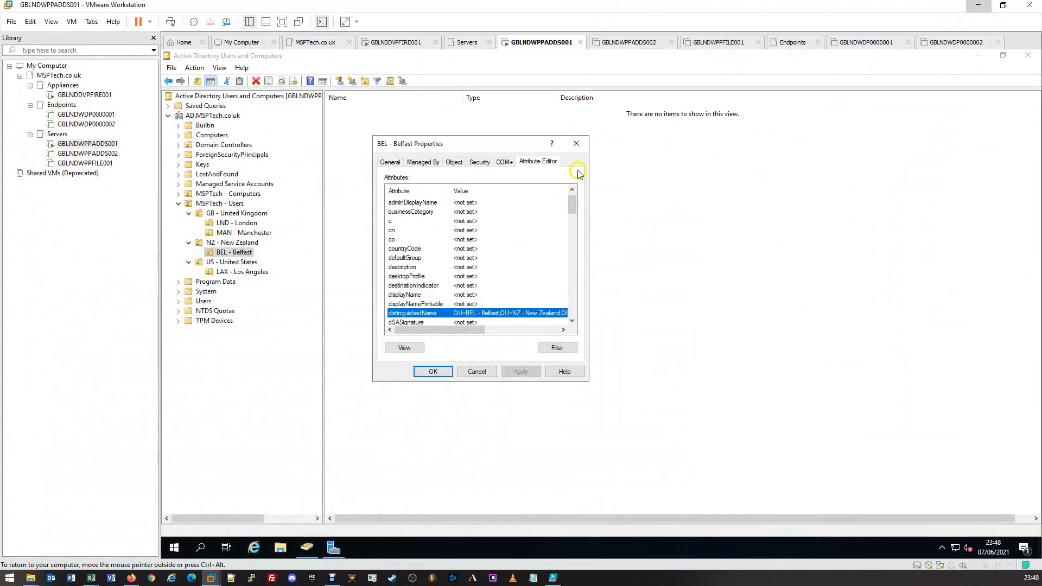
left_click(576, 143)
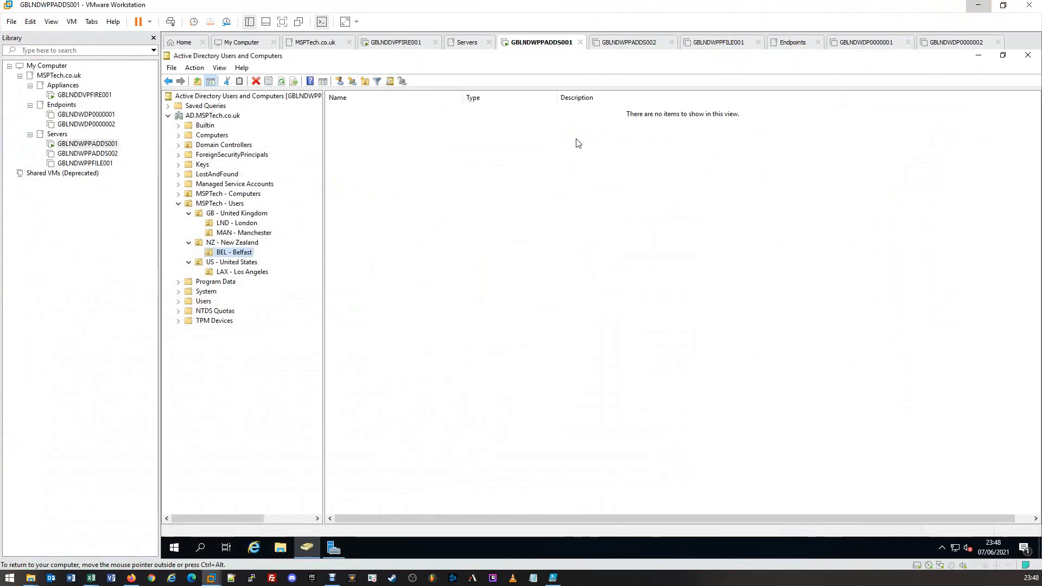
Step: Open the MSPTech folder on Local Disk (C:) of the server in File Explorer
left_click(280, 544)
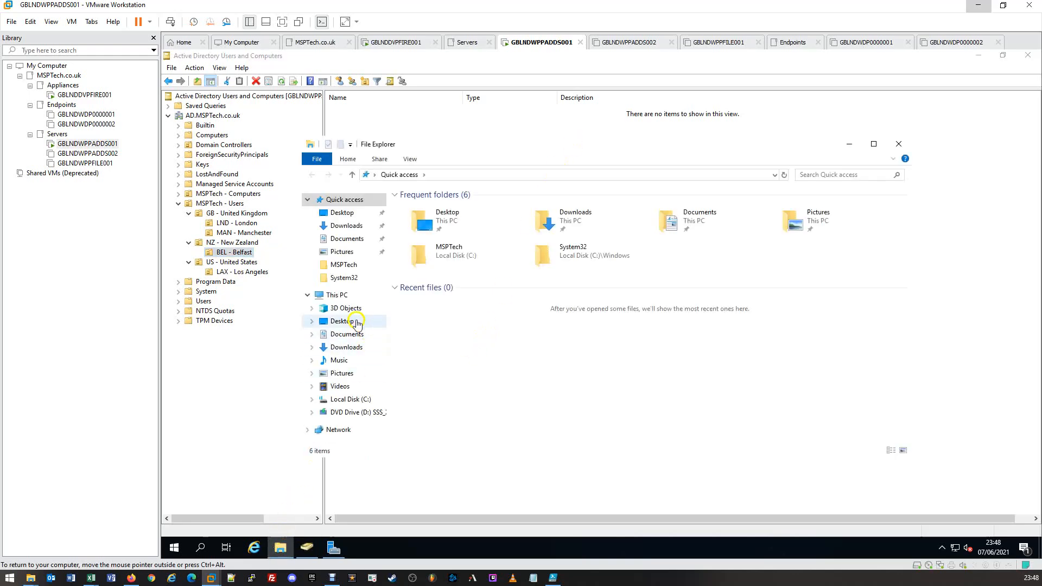
left_click(334, 295)
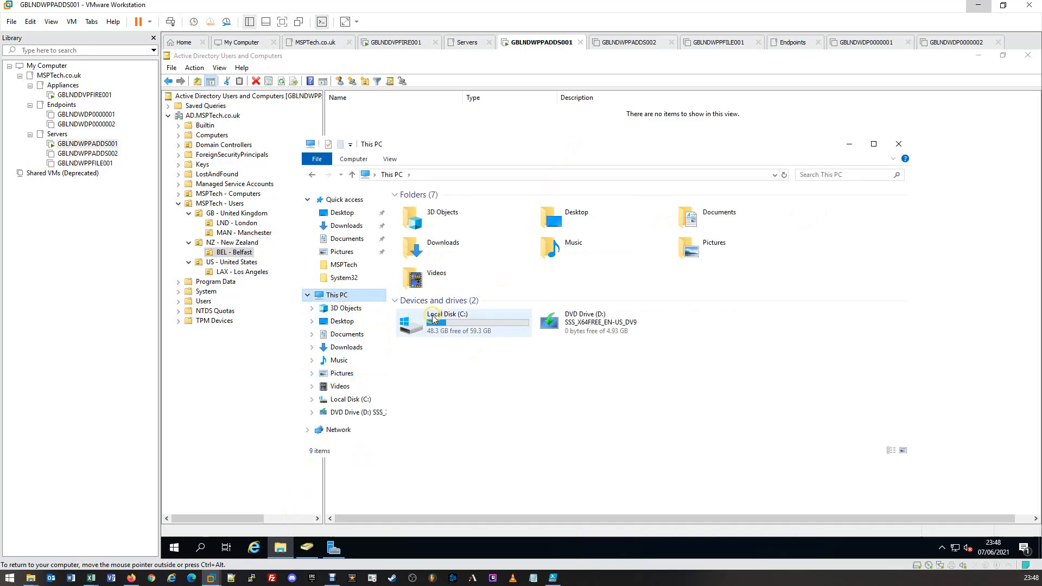
double_click(434, 319)
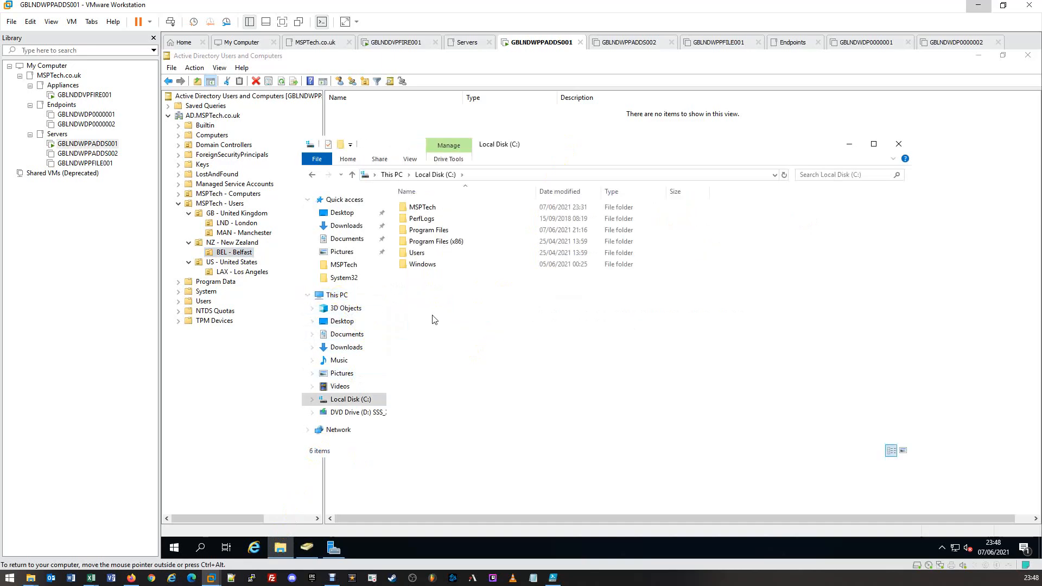
left_click(458, 211)
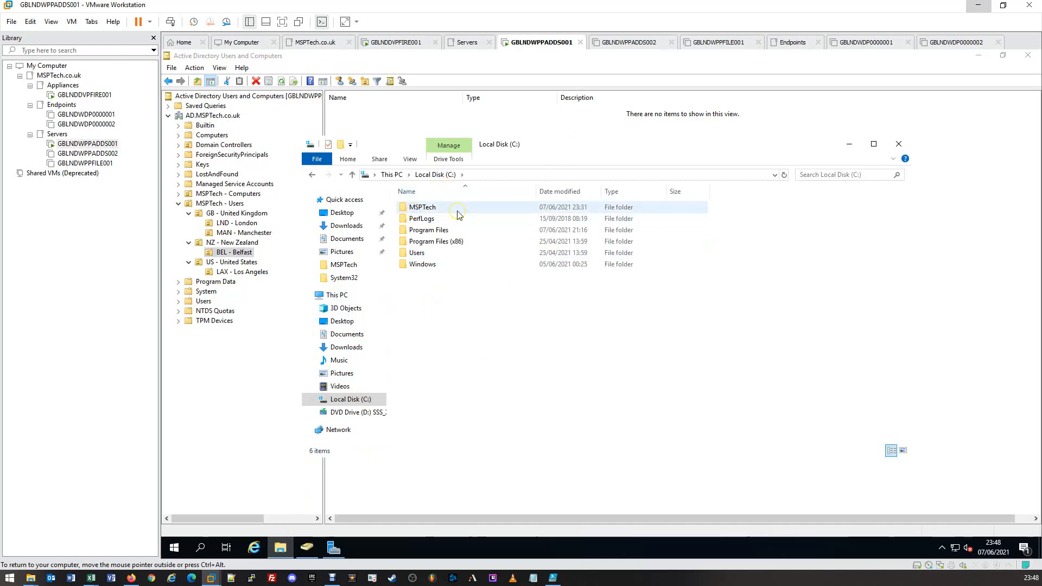
double_click(448, 216)
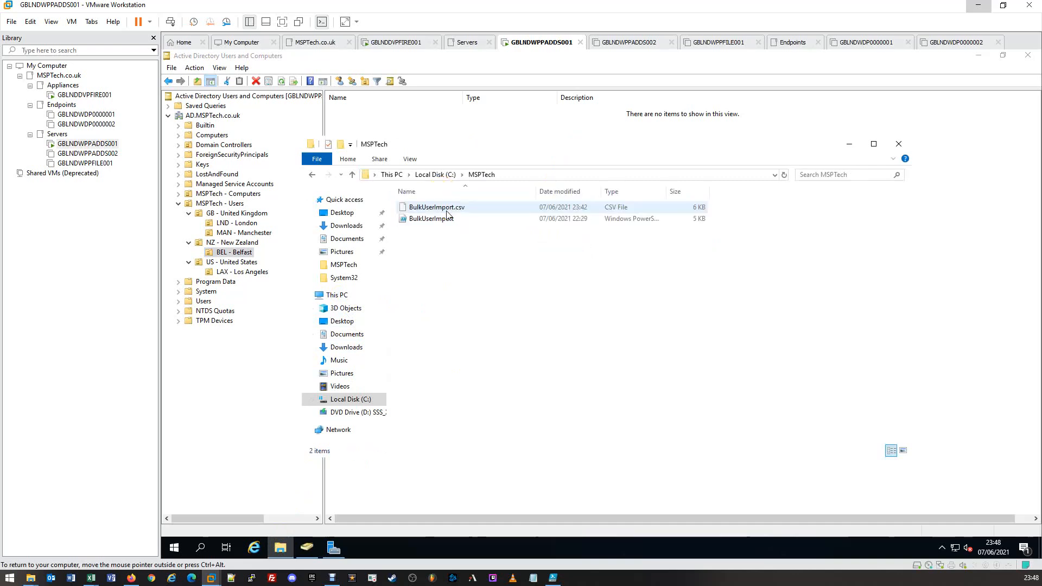
Step: Point out BulkUserImport.csv and open the BulkUserImport PowerShell script for editing in Windows PowerShell ISE
left_click(463, 209)
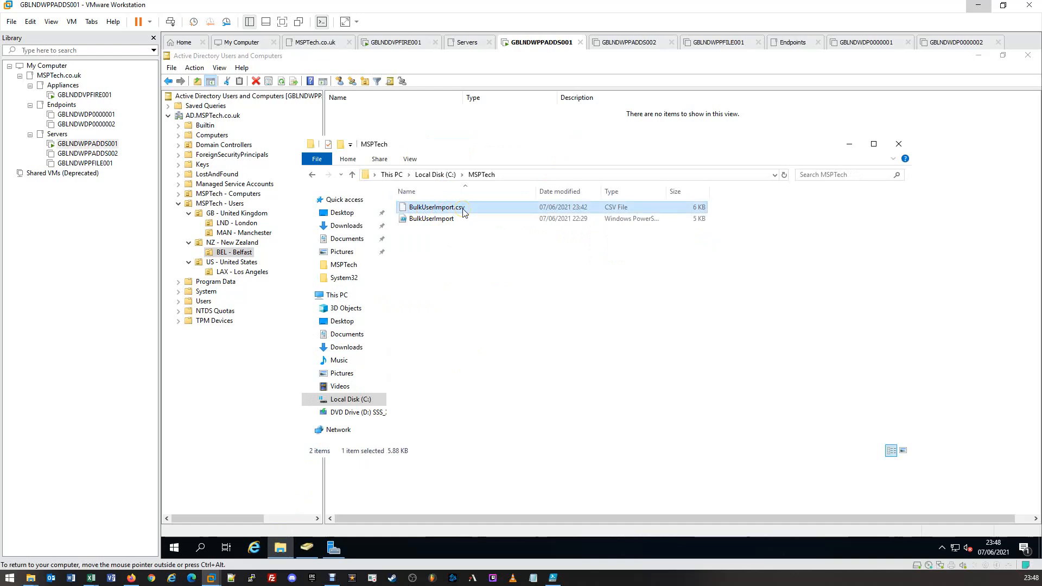
left_click(478, 221)
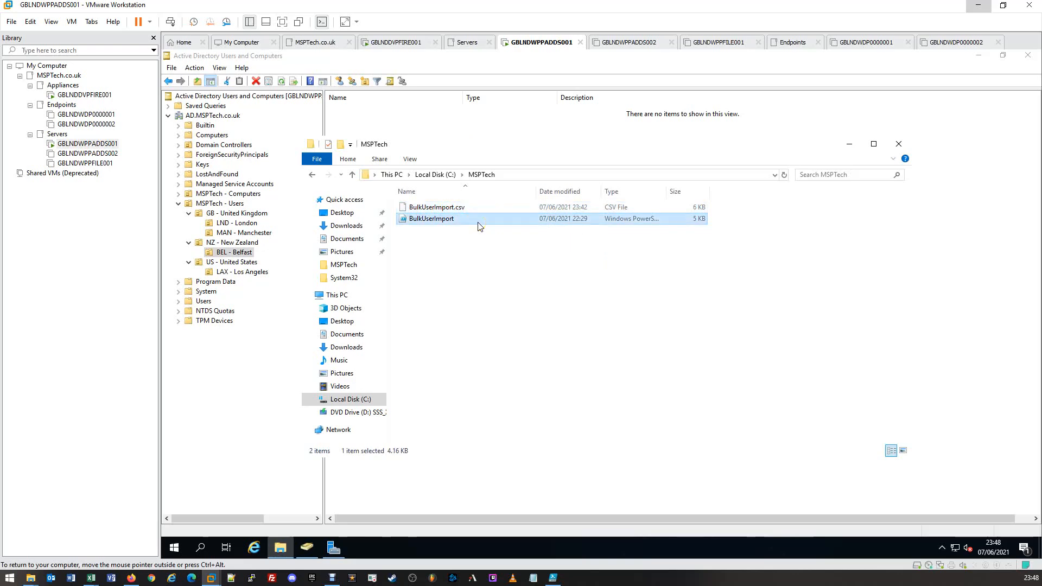
right_click(433, 225)
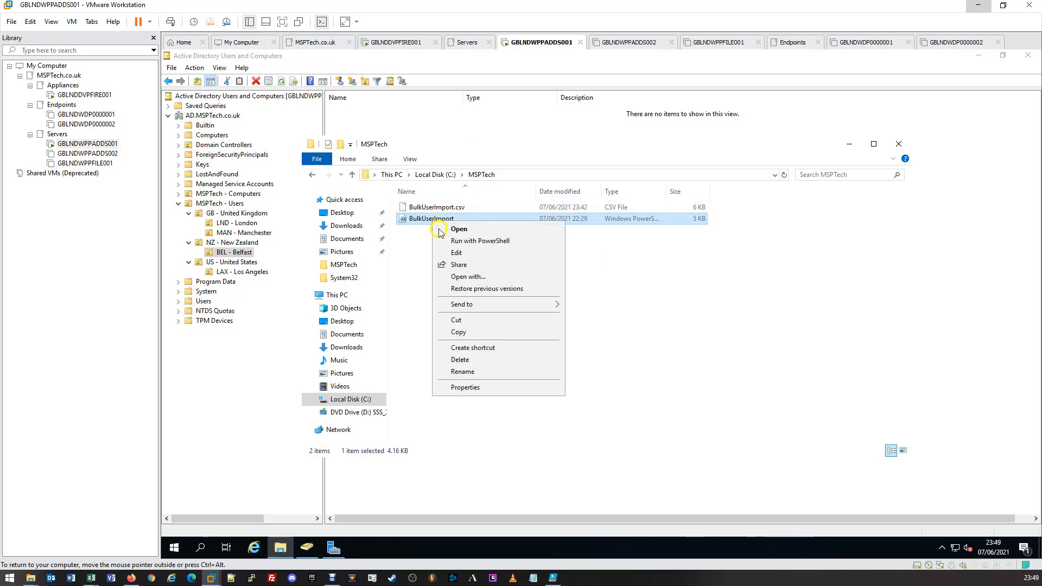
left_click(454, 253)
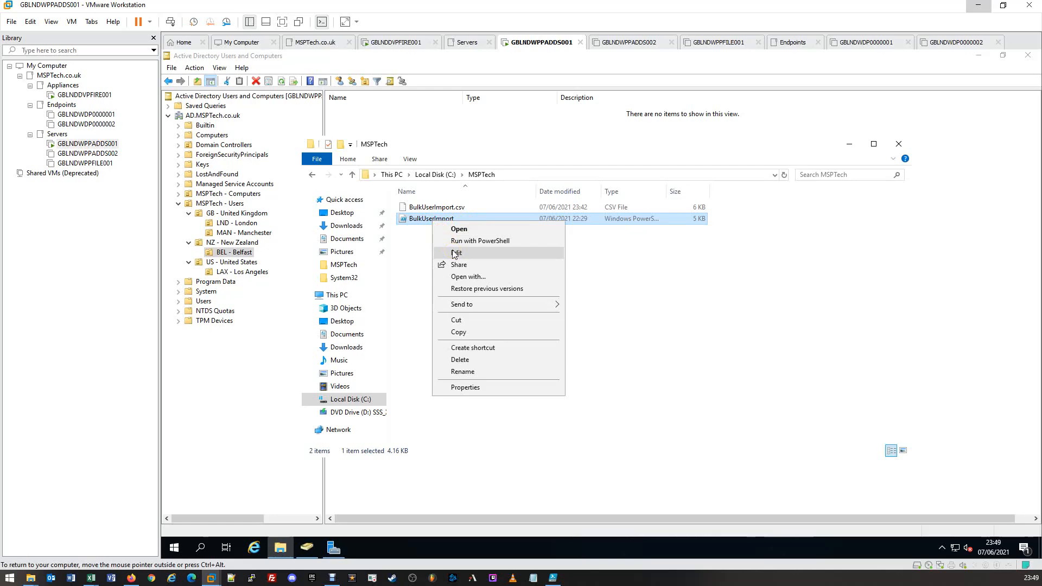
left_click(454, 253)
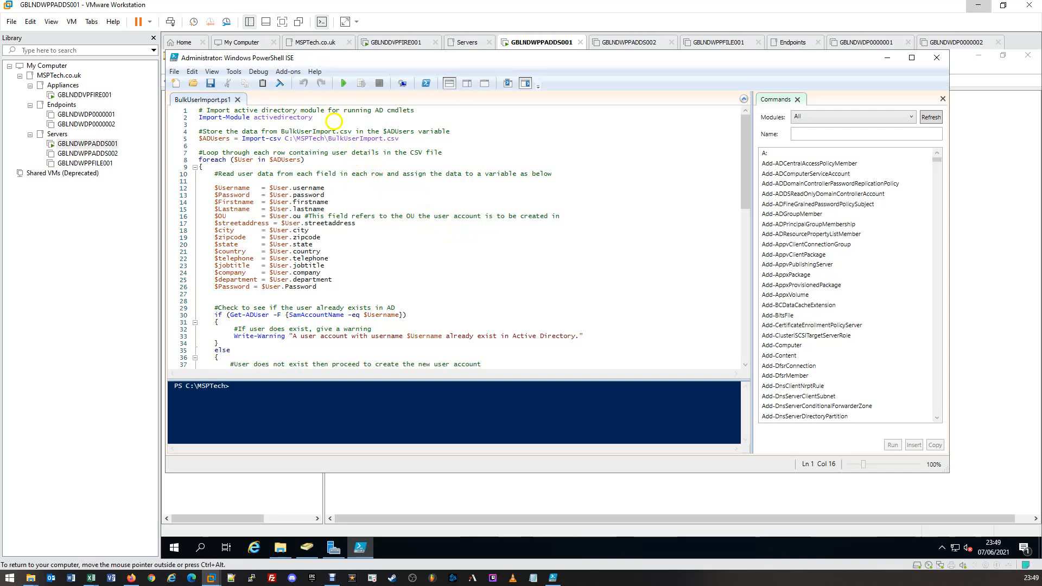
Step: Examine the script's module import, the CSV import line, the foreach loop and the user variable assignments
left_click_drag(314, 118, 199, 111)
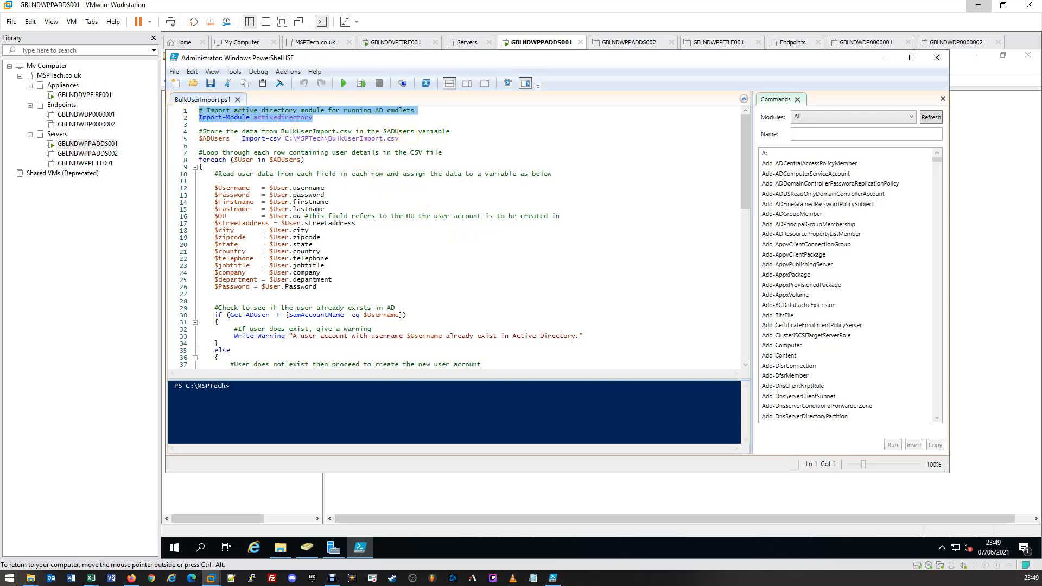
left_click_drag(400, 139, 199, 140)
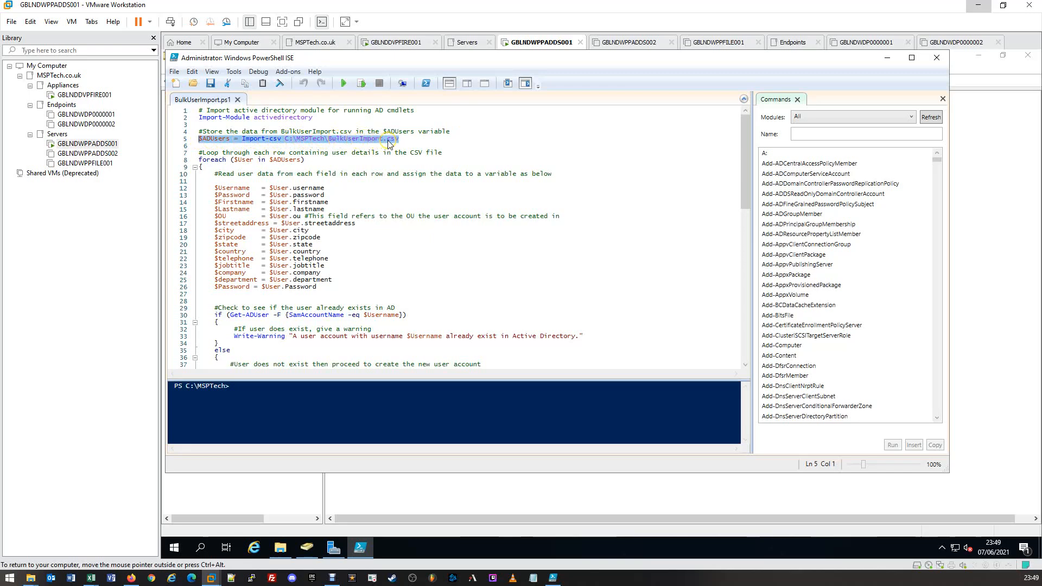
left_click(406, 141)
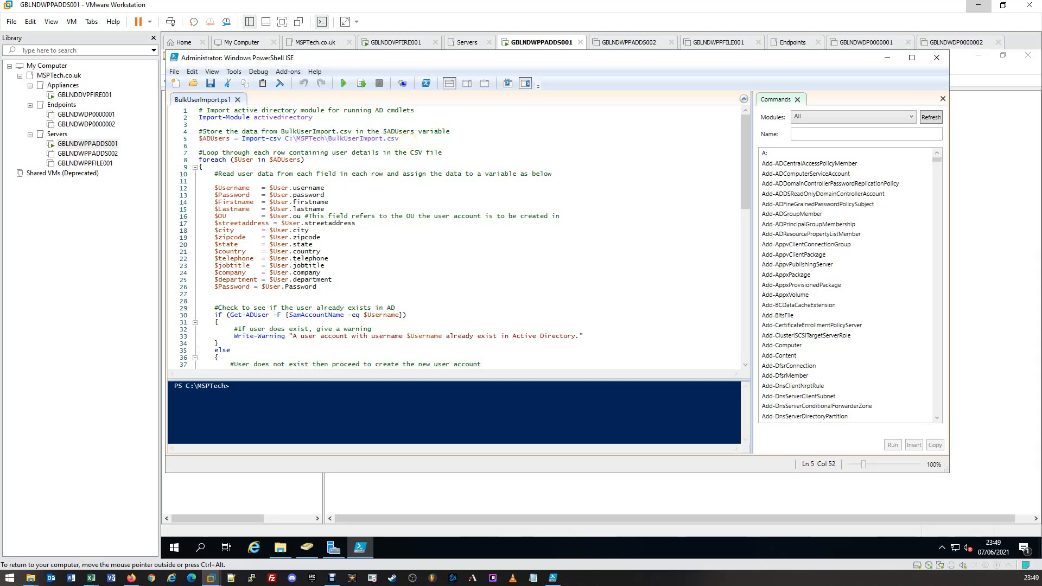
left_click_drag(305, 160, 181, 154)
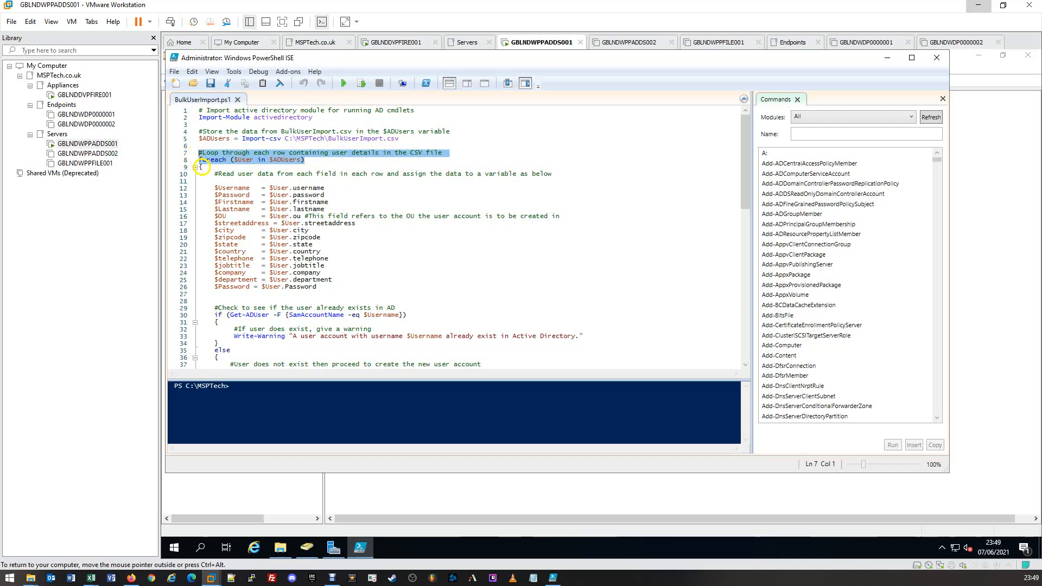
left_click(203, 167)
left_click_drag(203, 167, 202, 298)
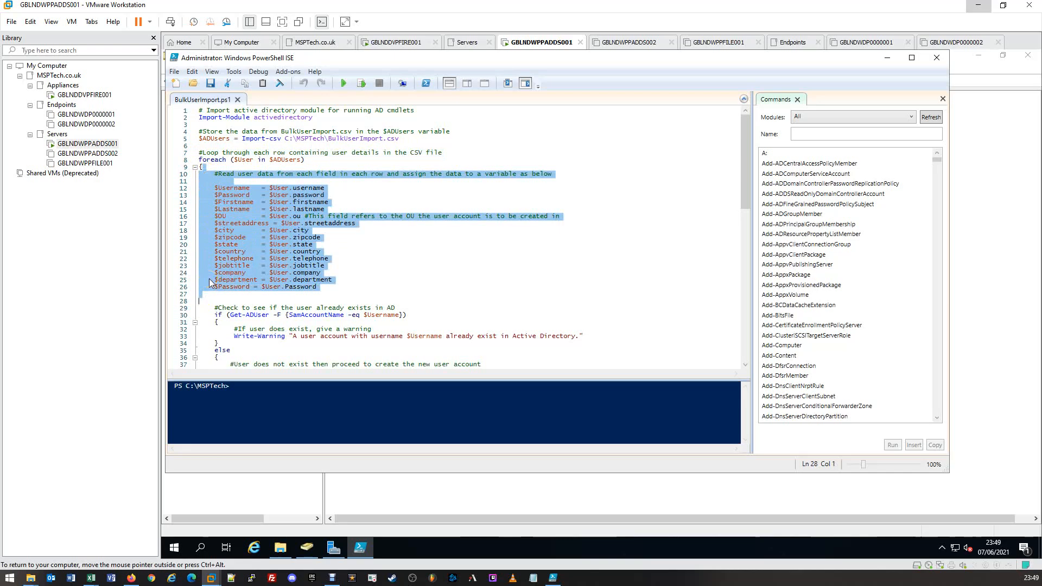
Step: Examine the script's existing-user check and the else block that creates accounts with New-ADUser
scroll(210, 282, "down", 5)
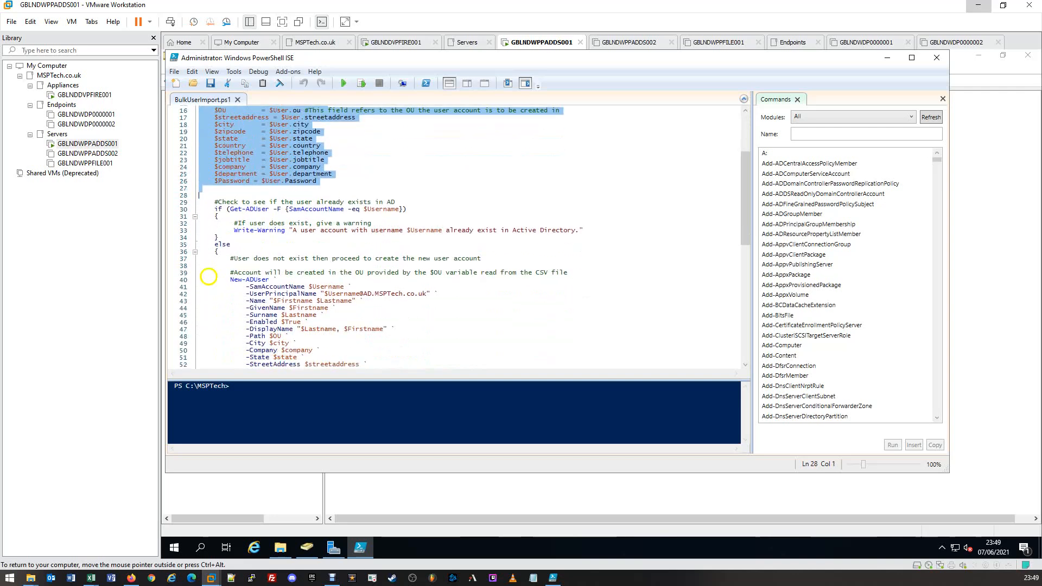
left_click_drag(200, 201, 601, 232)
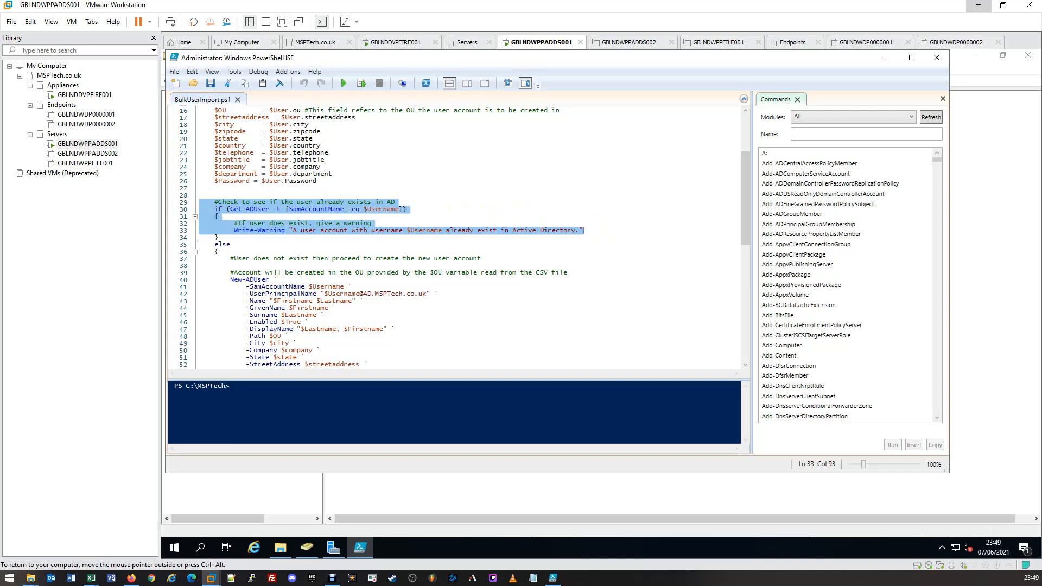
scroll(455, 239, "down", 3)
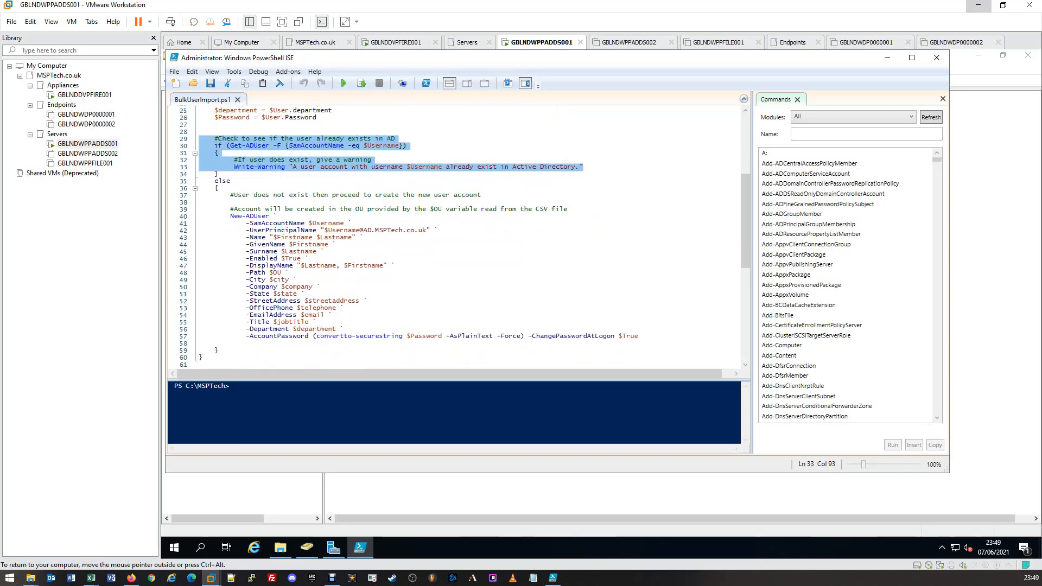
left_click_drag(343, 355, 195, 182)
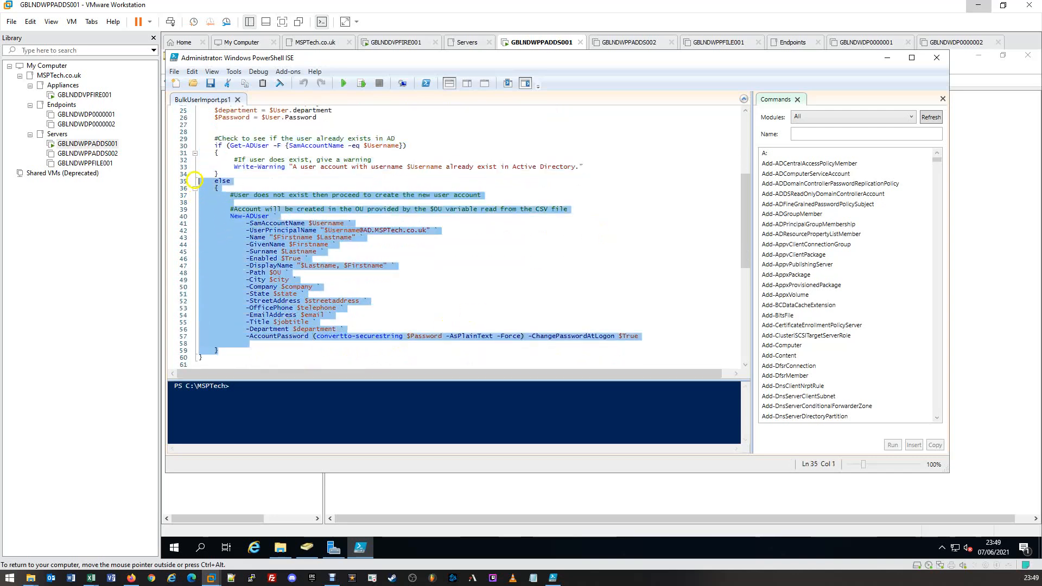
left_click(307, 185)
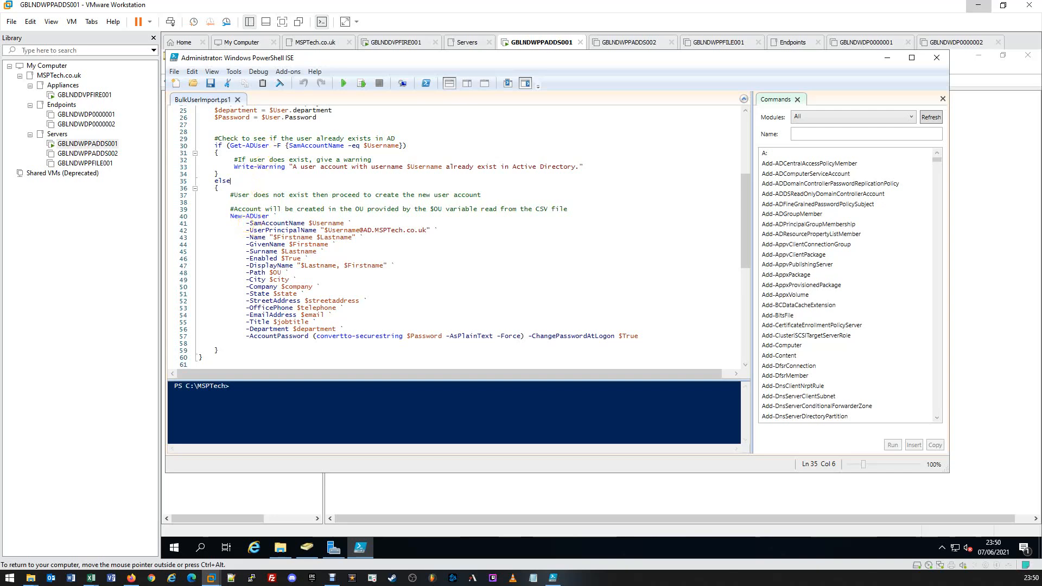
Step: Review the New-ADUser parameters in the BulkUserImport script and close PowerShell ISE
left_click_drag(245, 223, 430, 342)
left_click(430, 343)
left_click(937, 57)
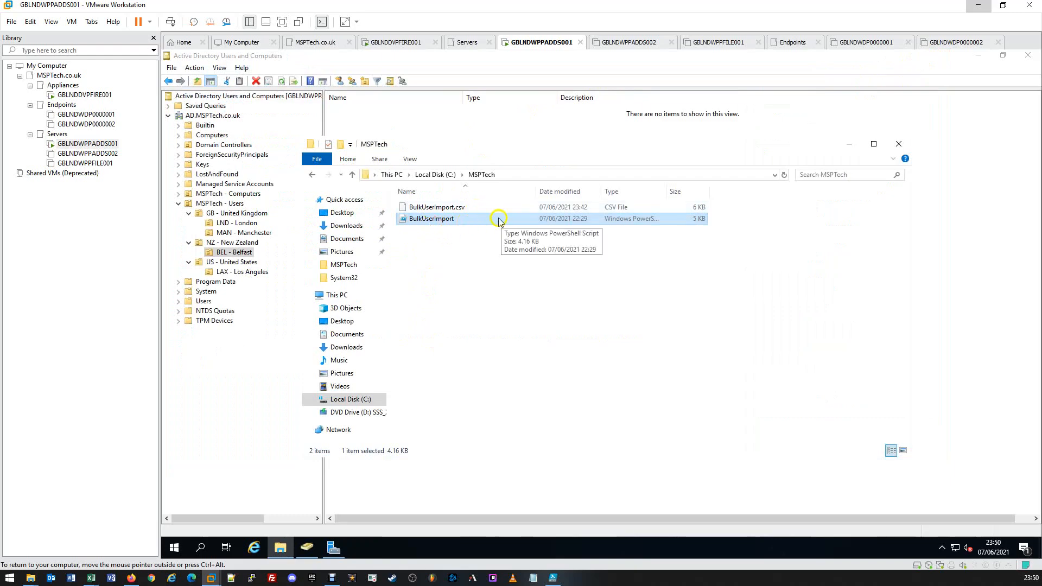
right_click(460, 219)
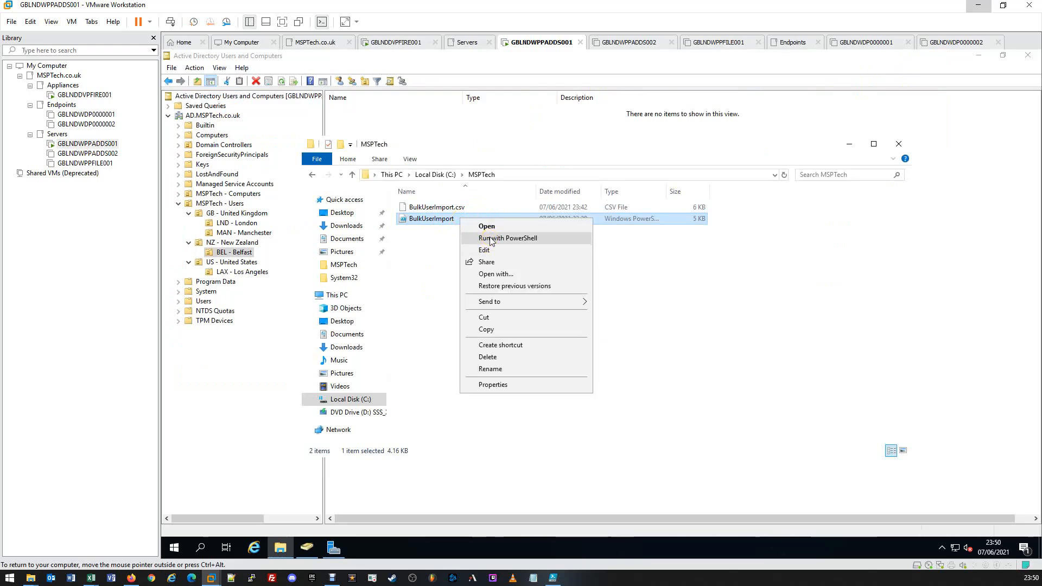
left_click(431, 241)
left_click(432, 237)
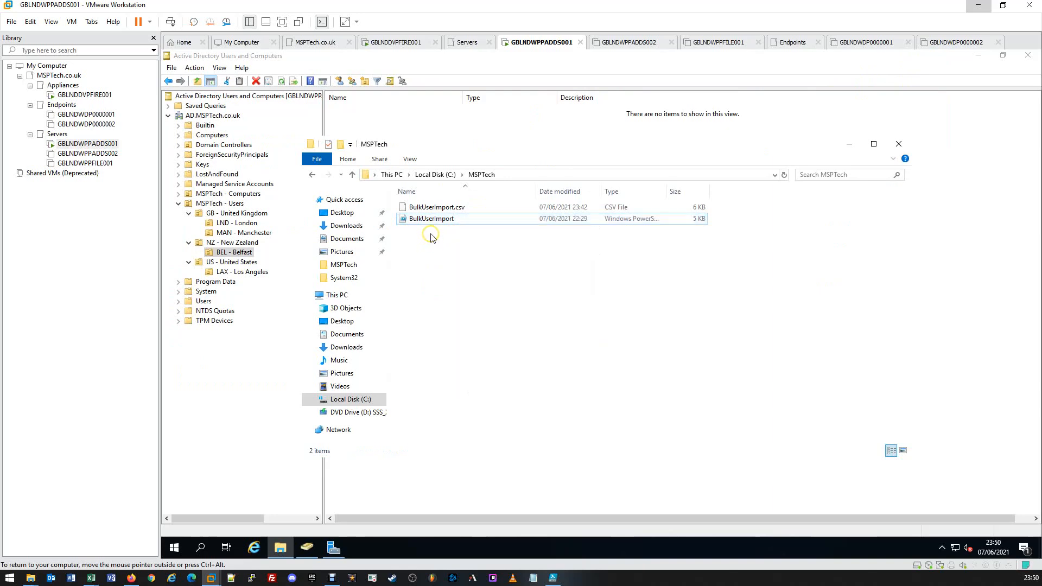
Step: Open a Windows PowerShell console on the server and fit its window below the files in the MSPTech folder
right_click(178, 553)
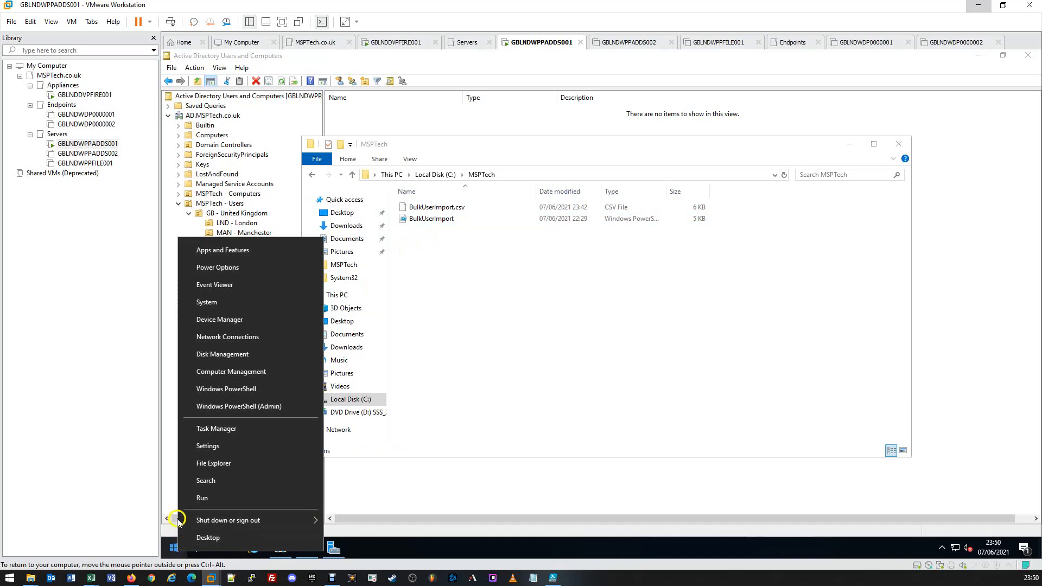
left_click(206, 390)
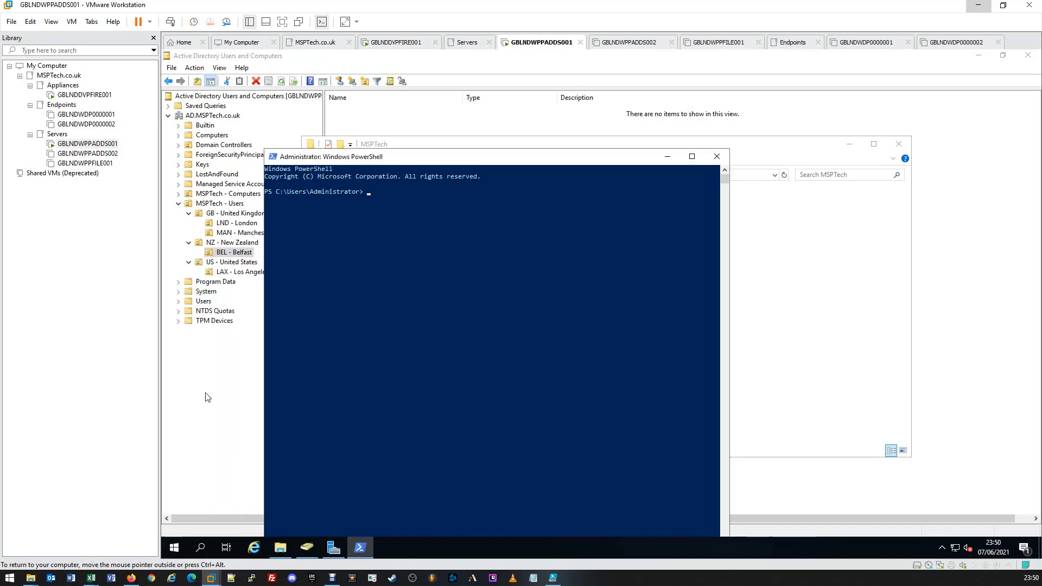
left_click_drag(358, 184, 361, 343)
left_click_drag(380, 274, 382, 243)
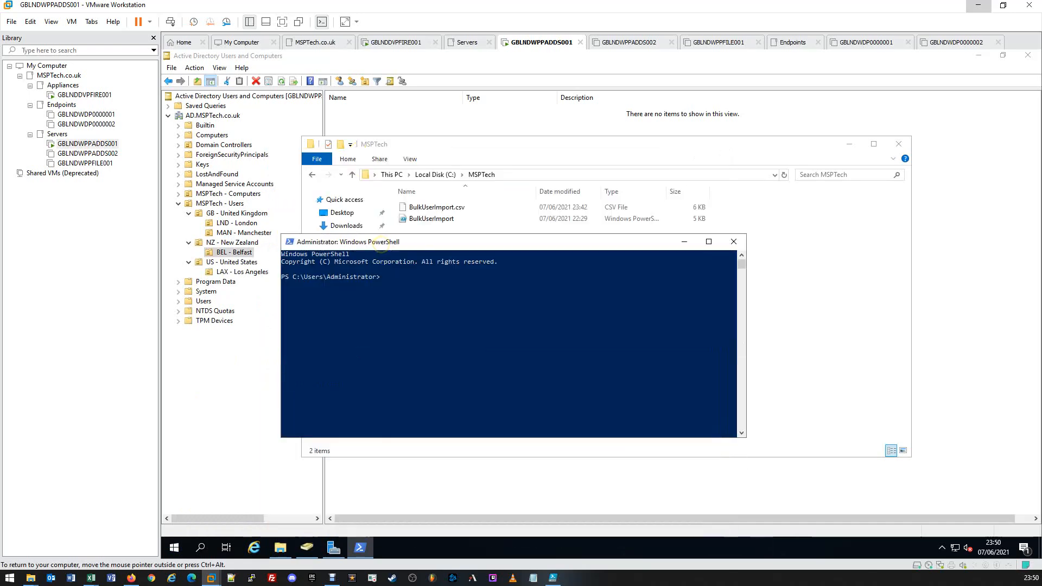
Step: Run the import script C:\MSPTech\BulkUserImport.ps1 in the PowerShell console
left_click(489, 286)
type("c:\\MS")
key("Tab")
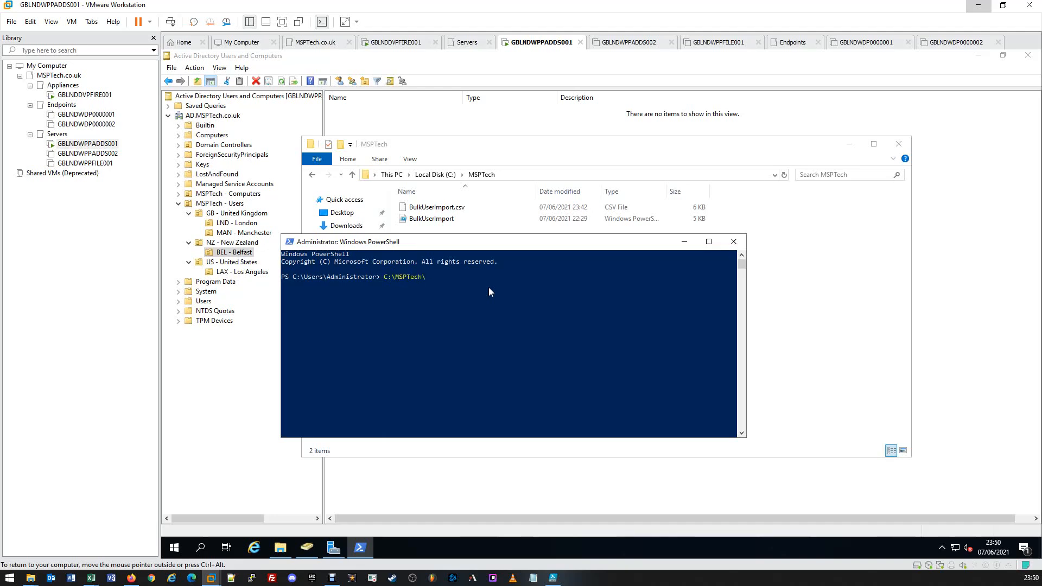
type("BUl")
key("Tab")
key("Return")
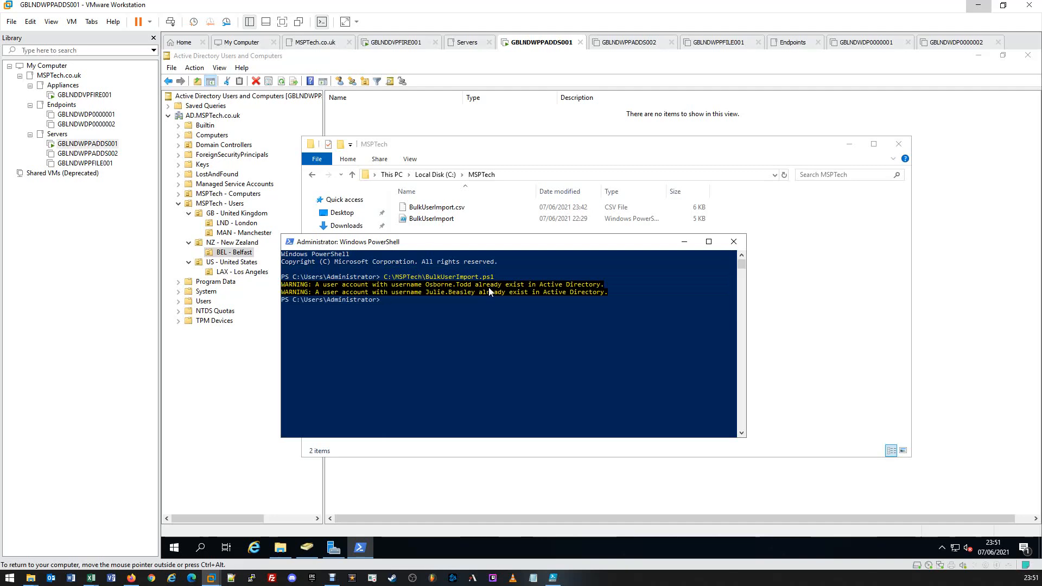
Step: Close the PowerShell console and the MSPTech folder window to return to Active Directory Users and Computers
left_click(460, 290)
left_click(733, 242)
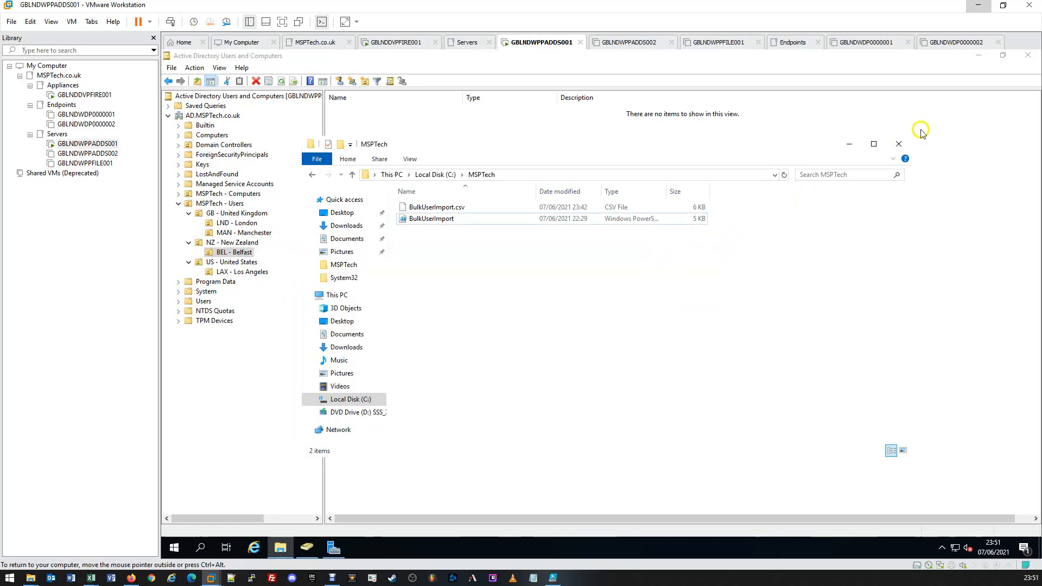
left_click(898, 143)
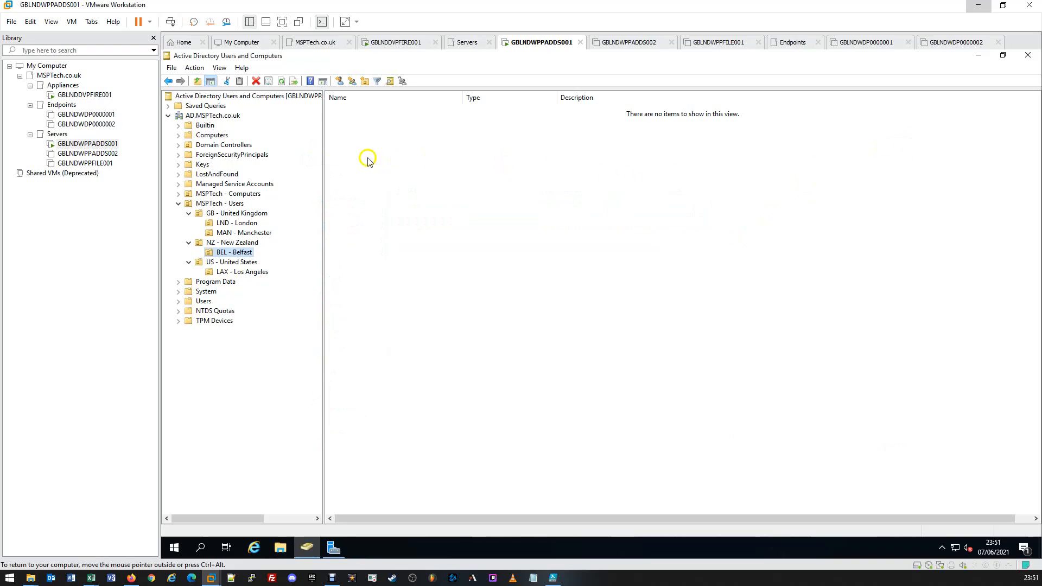
Step: Refresh the AD.MSPTech.co.uk domain and expand MSPTech - Users with its United Kingdom, New Zealand and United States OUs
left_click(223, 115)
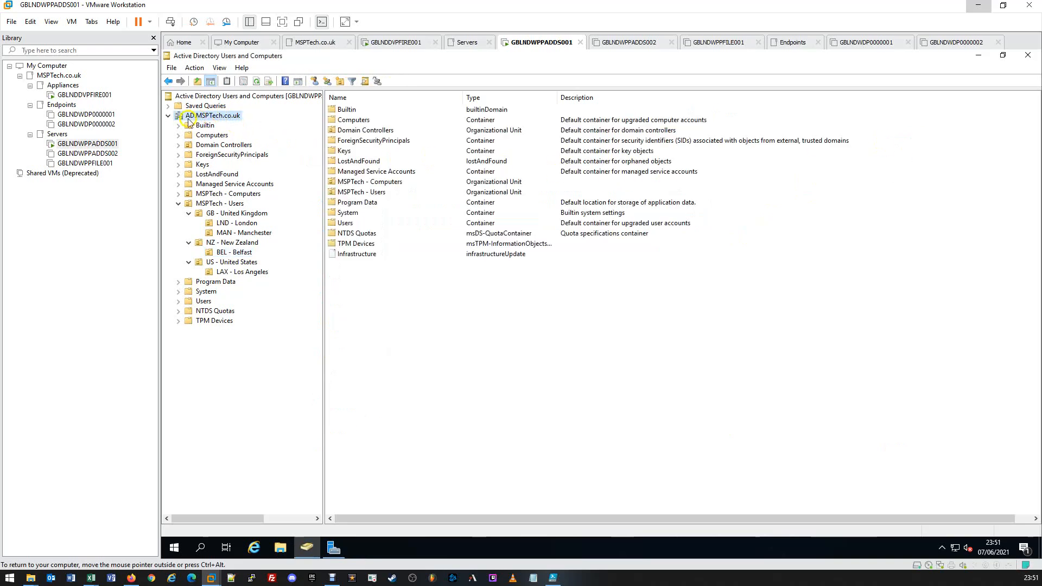
left_click(257, 82)
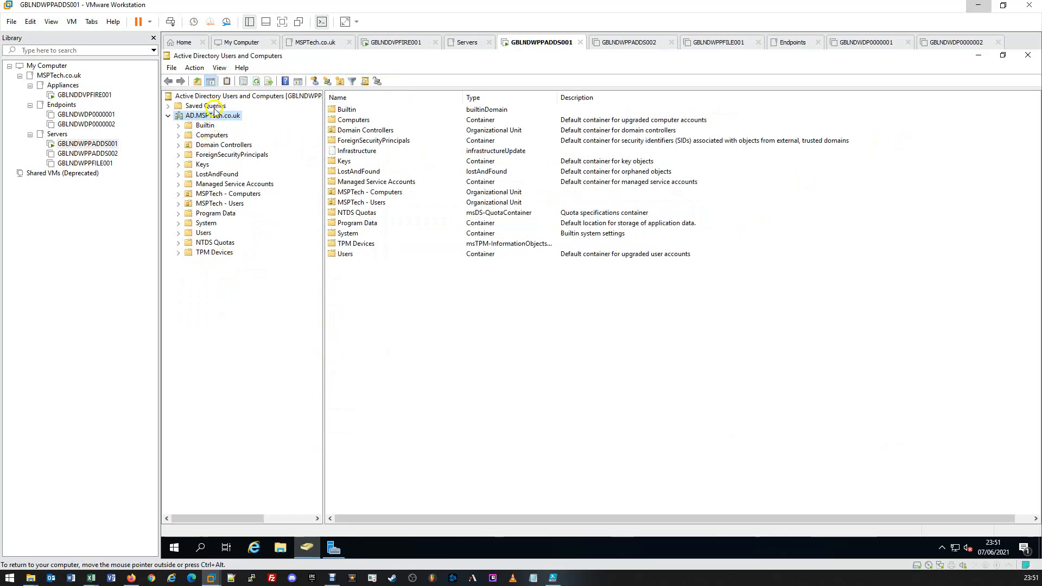
left_click(179, 204)
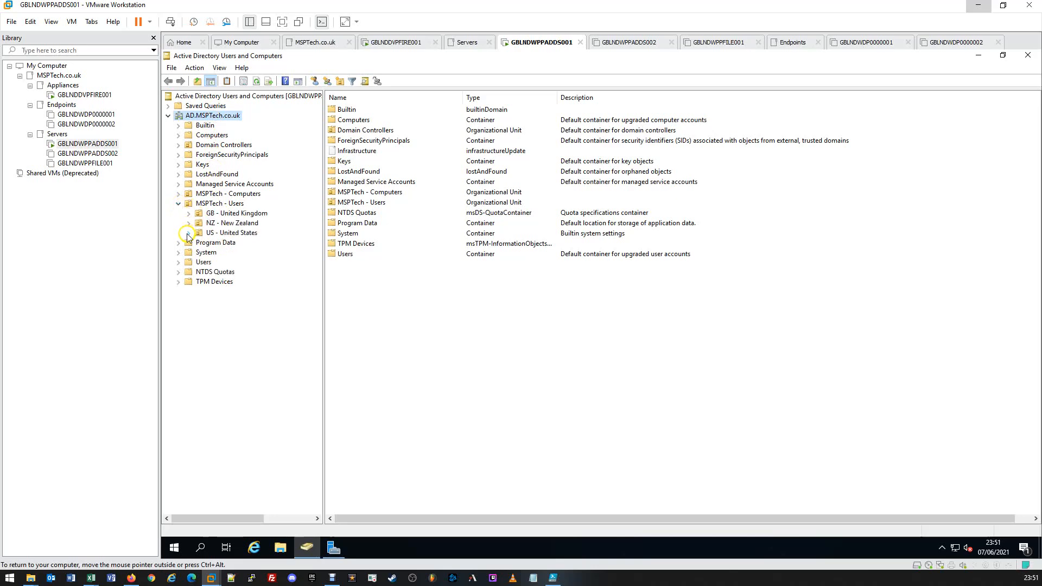
left_click(188, 232)
left_click(188, 223)
left_click(189, 214)
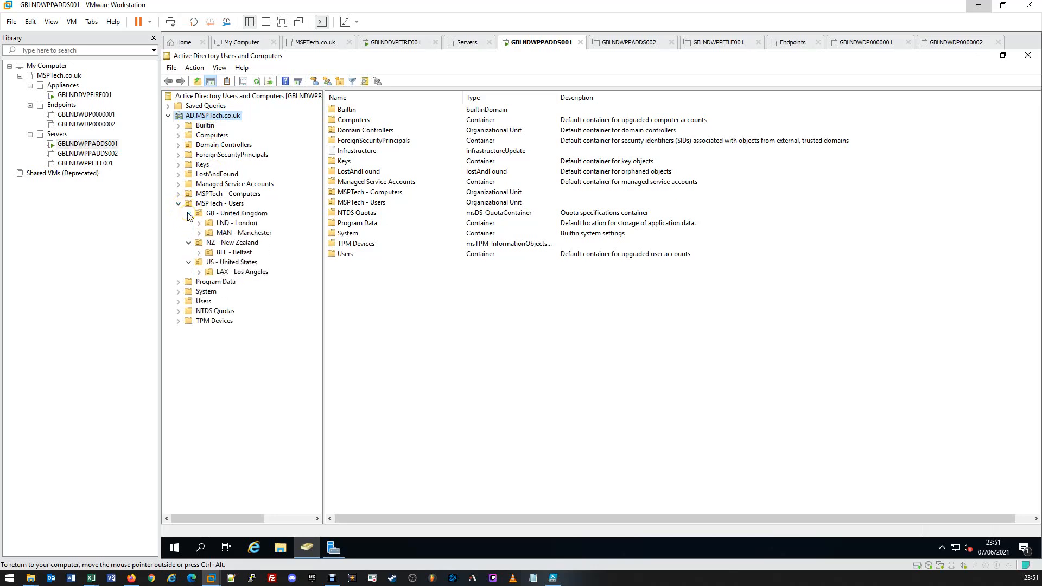
Step: Check the imported users in the LND - London, MAN - Manchester, BEL - Belfast and LAX - Los Angeles OUs
left_click(244, 223)
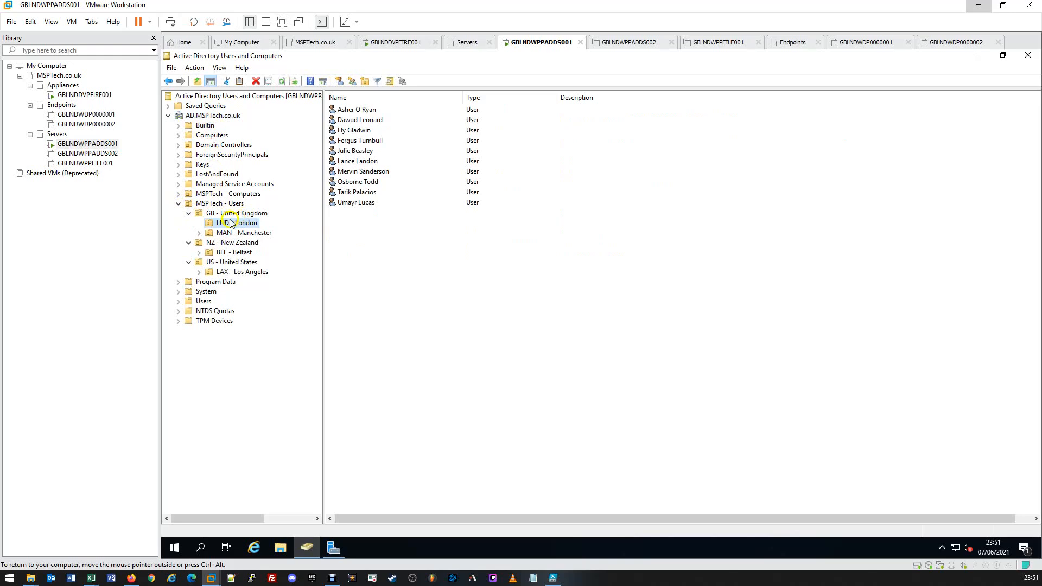
left_click_drag(414, 231, 378, 213)
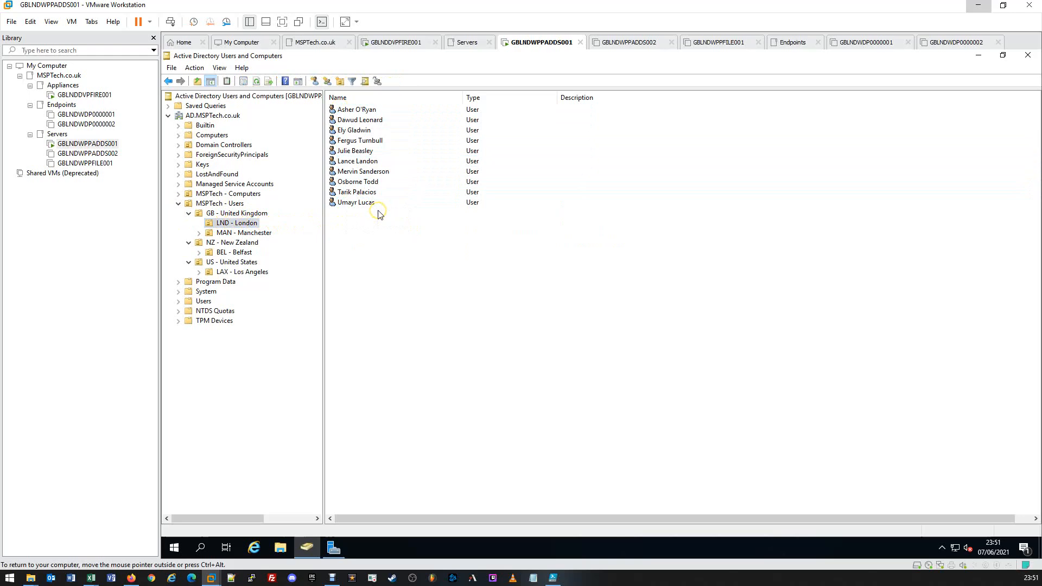
left_click(255, 233)
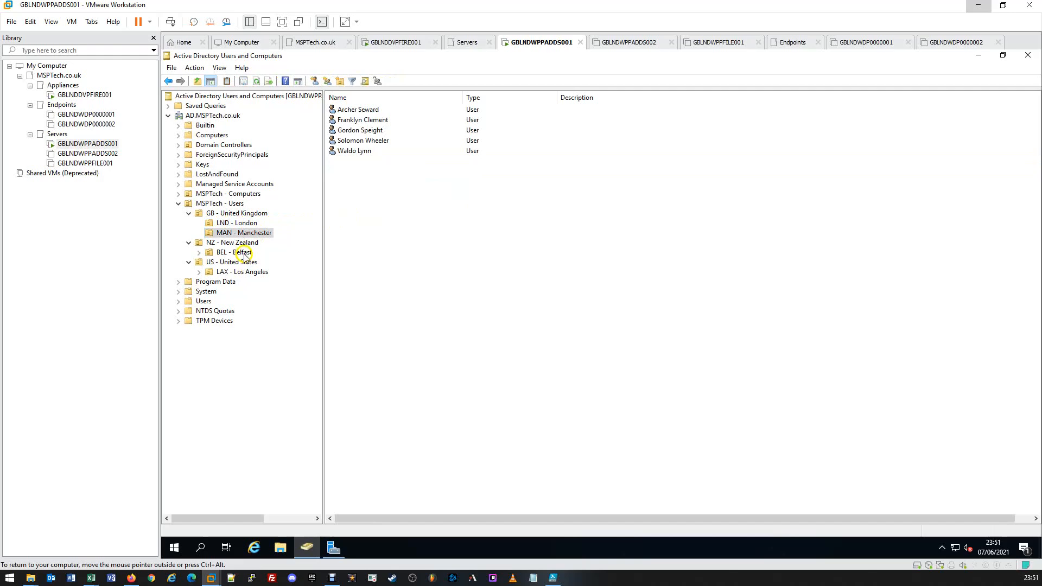
left_click(243, 254)
left_click(248, 273)
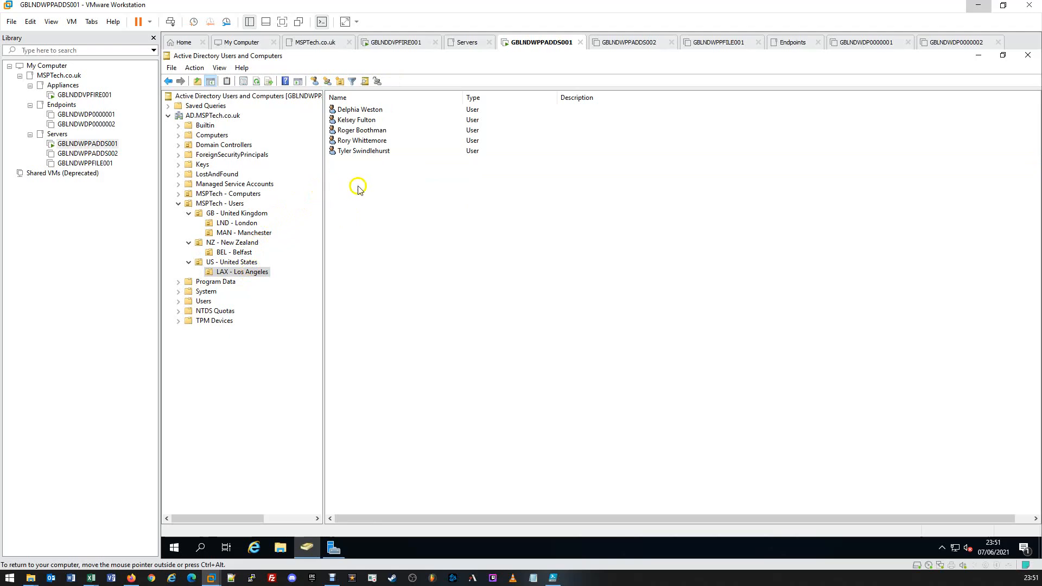
Step: Open the properties of the last user in LAX - Los Angeles and check the telephone number and address details
left_click(361, 154)
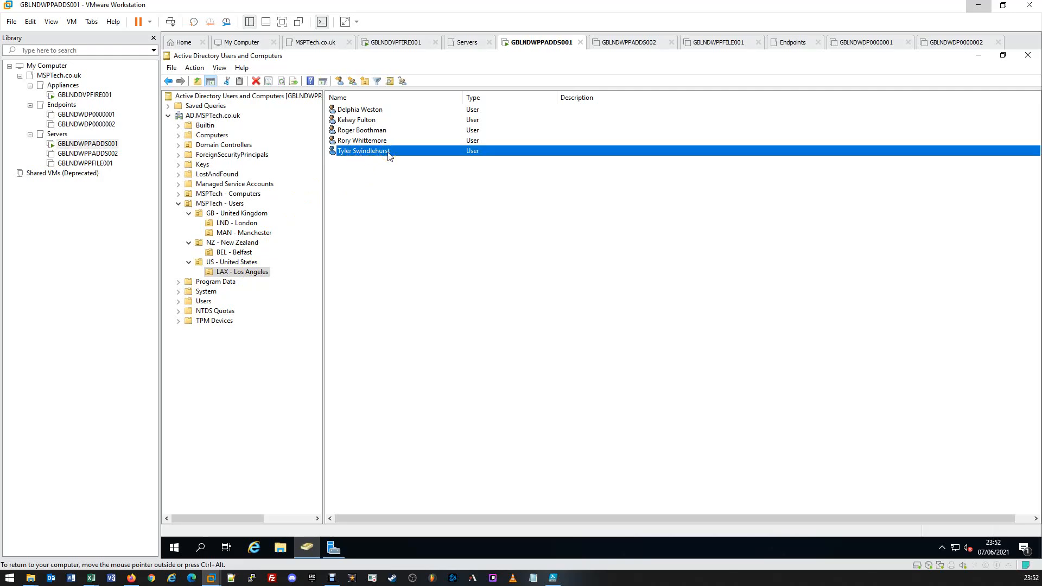
double_click(380, 151)
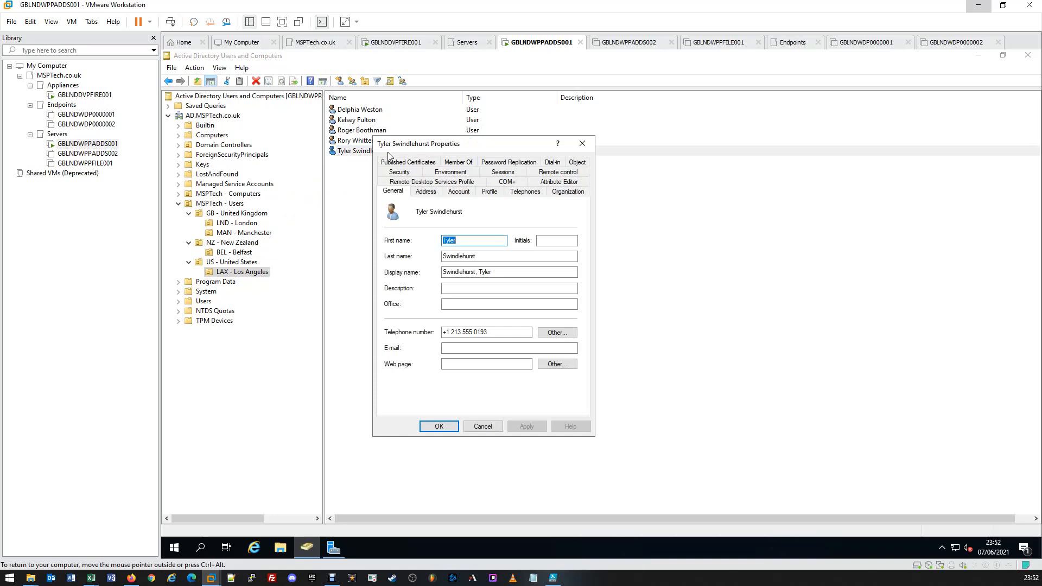
left_click(496, 334)
left_click_drag(496, 334, 425, 326)
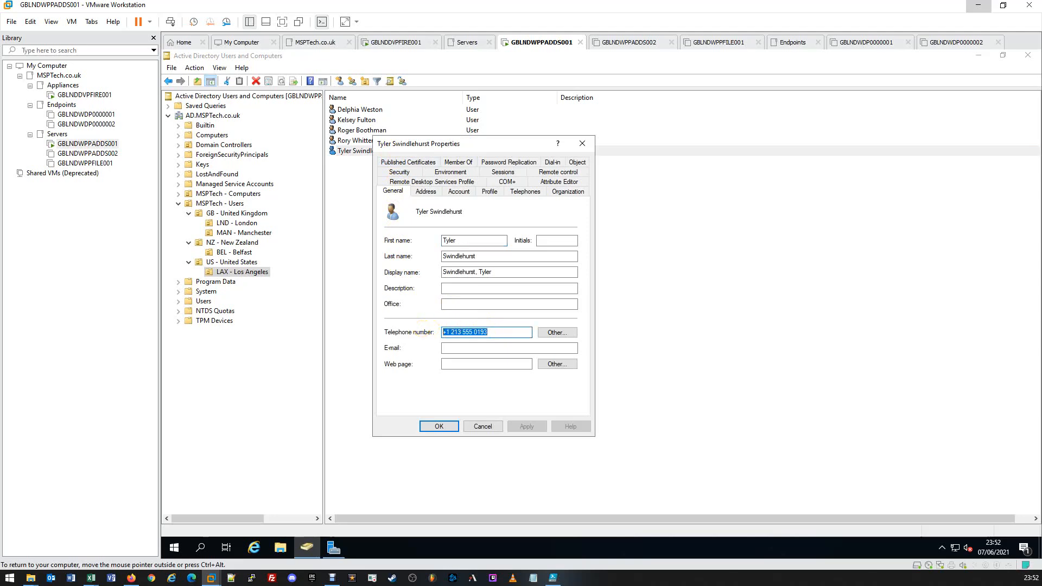
left_click(494, 332)
left_click(418, 192)
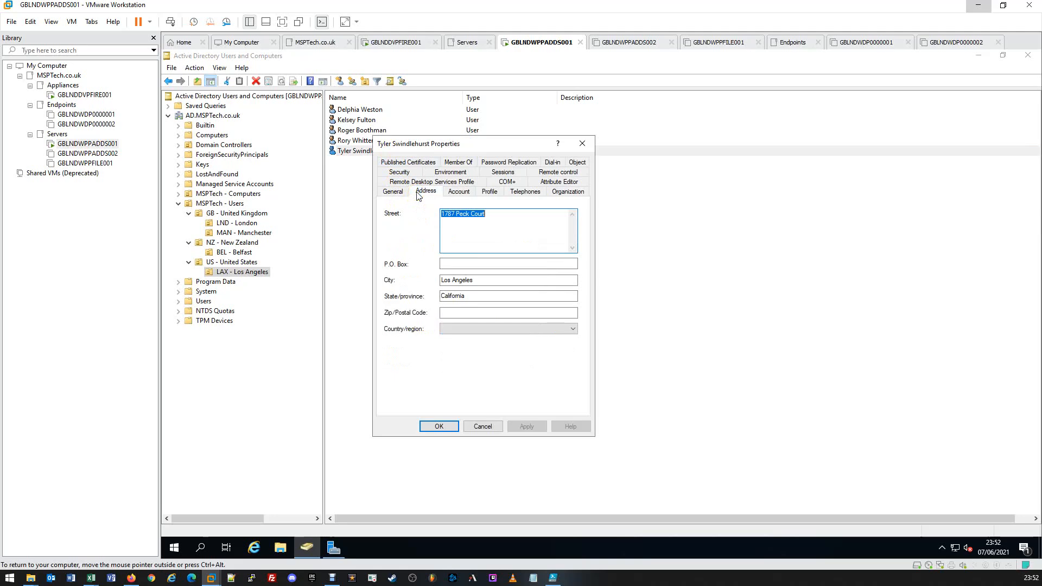
left_click(506, 214)
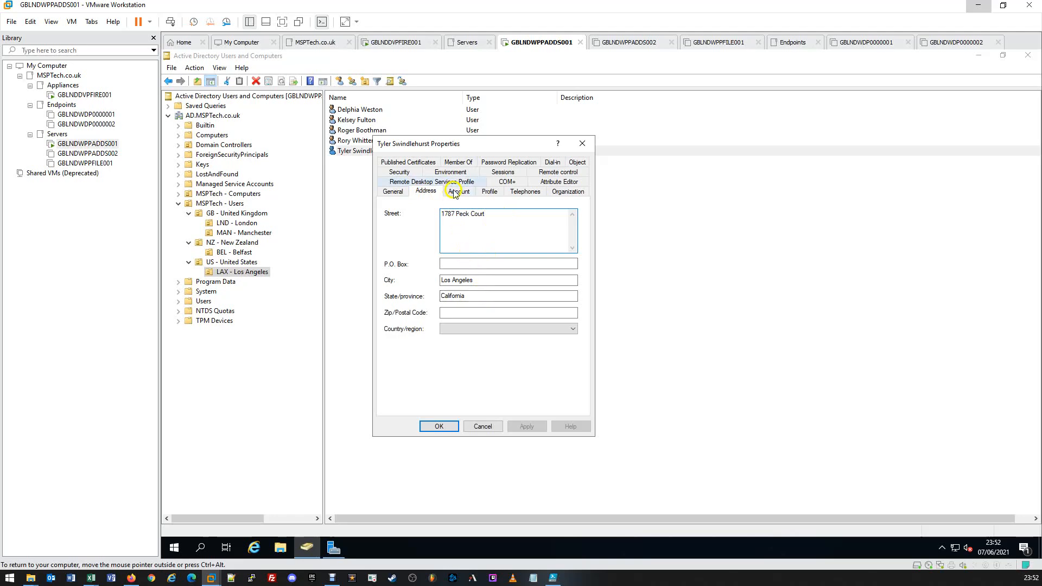
Step: Check the user's job title, department and company in the organization details
left_click(561, 193)
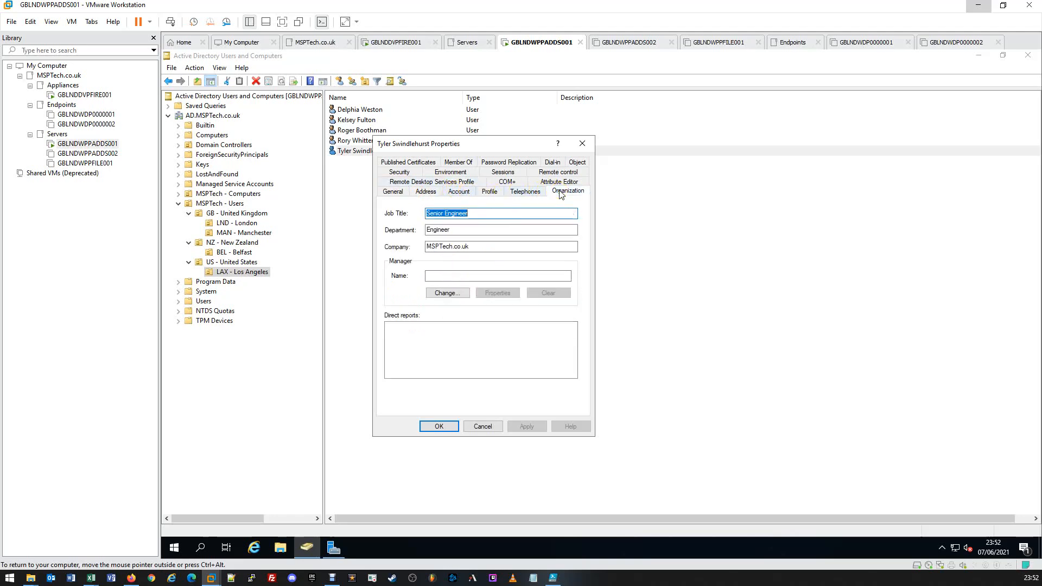
left_click(510, 213)
left_click_drag(480, 213, 404, 247)
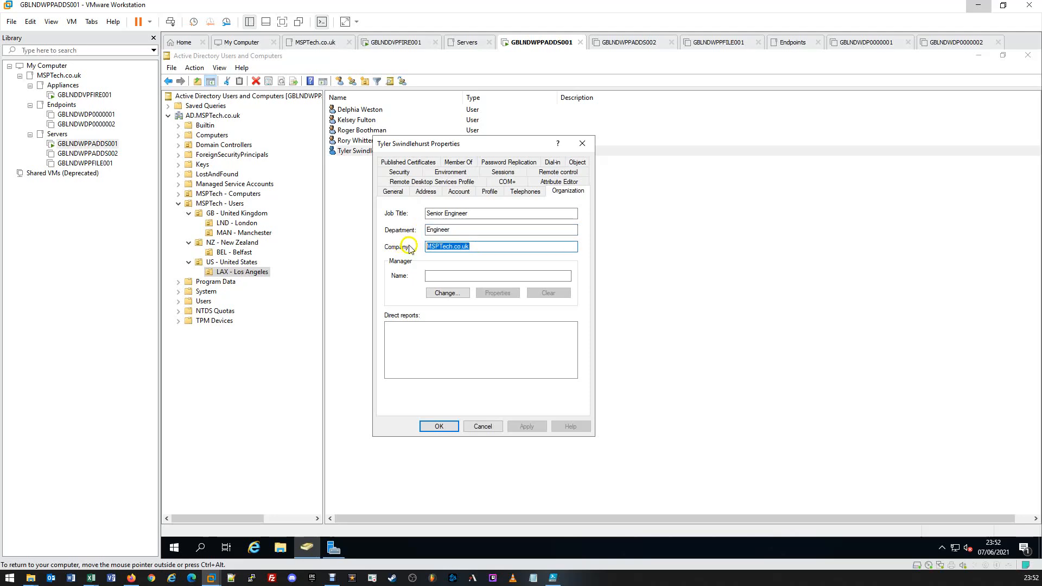
left_click(476, 247)
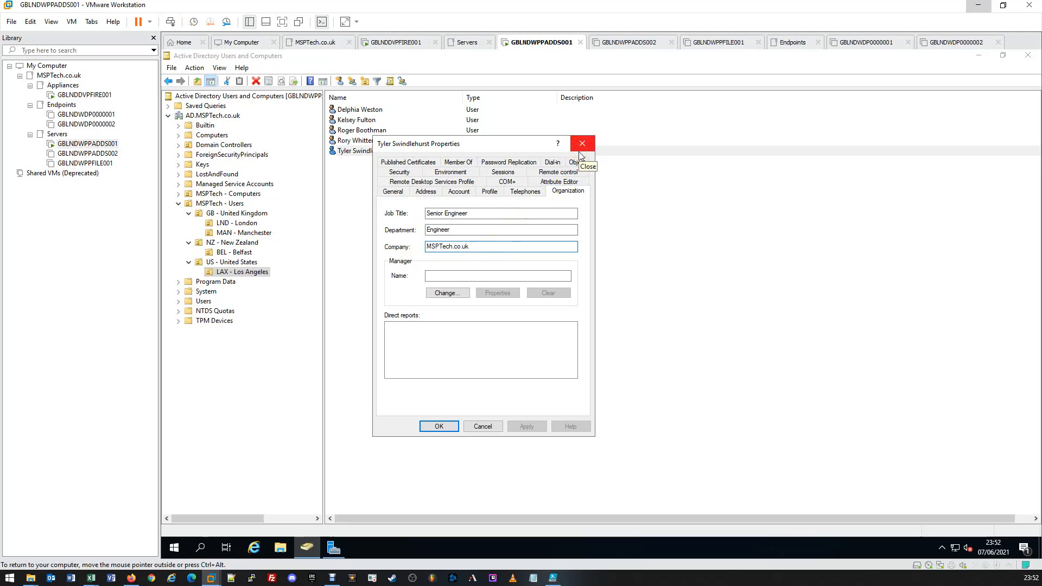
Step: Recheck the user's general, address and organization details, and close the properties dialog
left_click(386, 194)
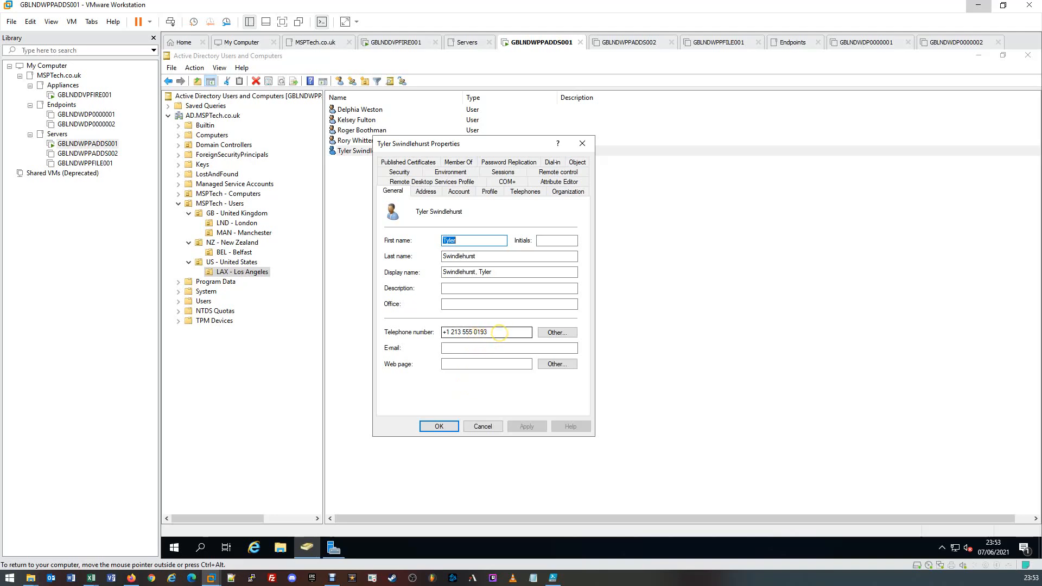
left_click_drag(499, 333, 429, 334)
left_click(498, 333)
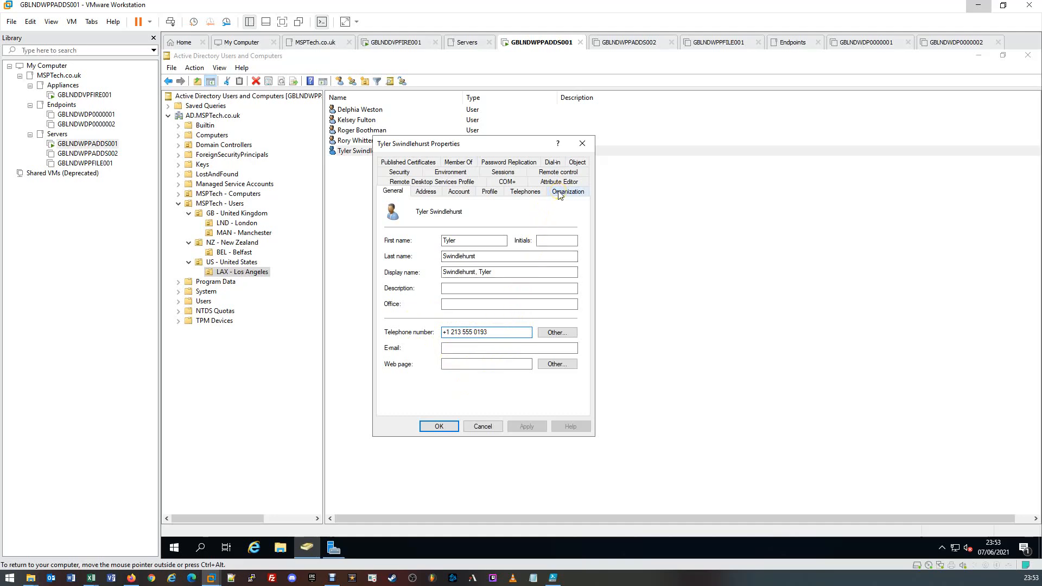
left_click(426, 192)
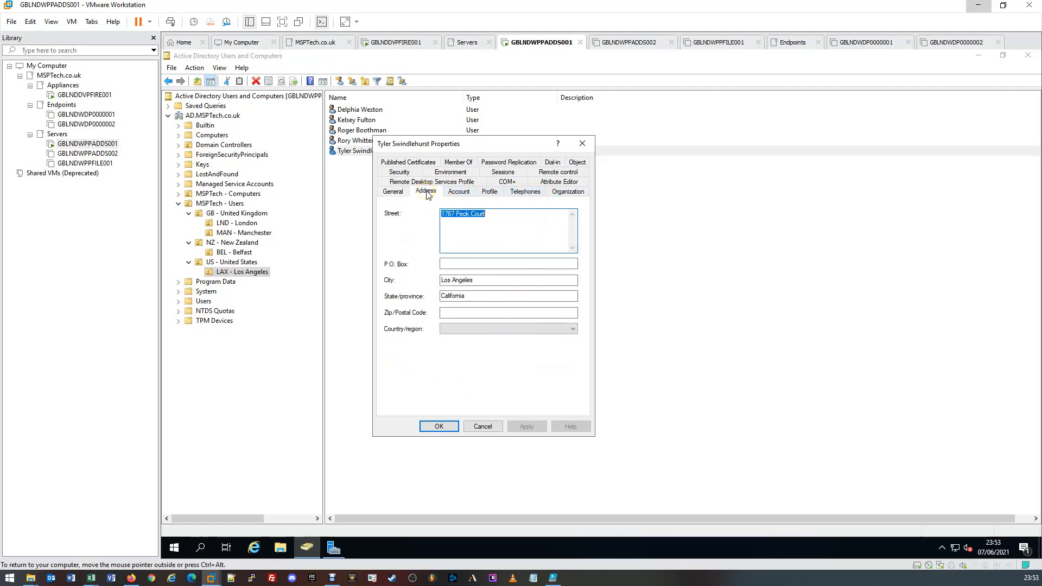
left_click(565, 192)
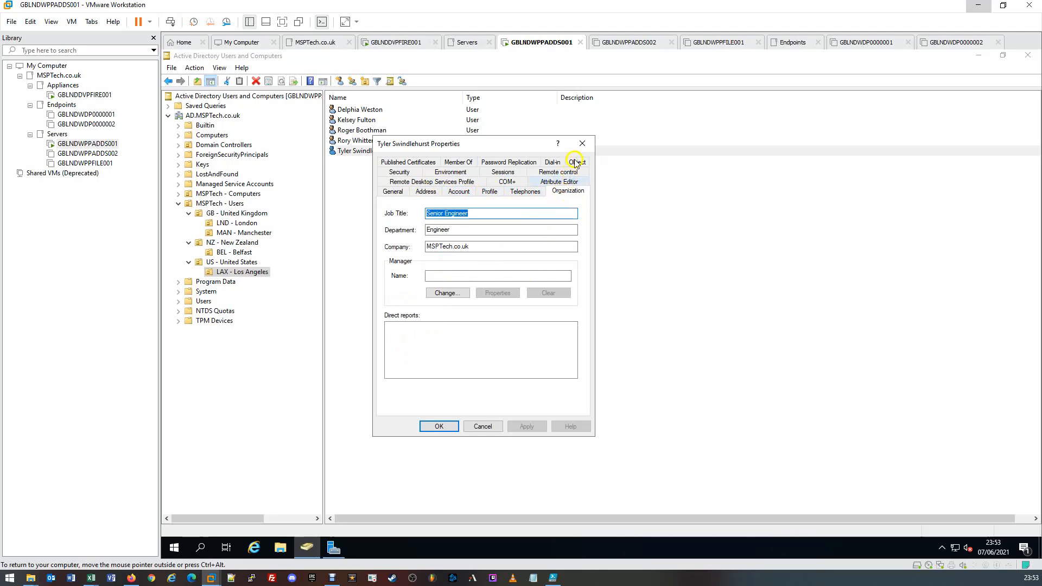
left_click(582, 143)
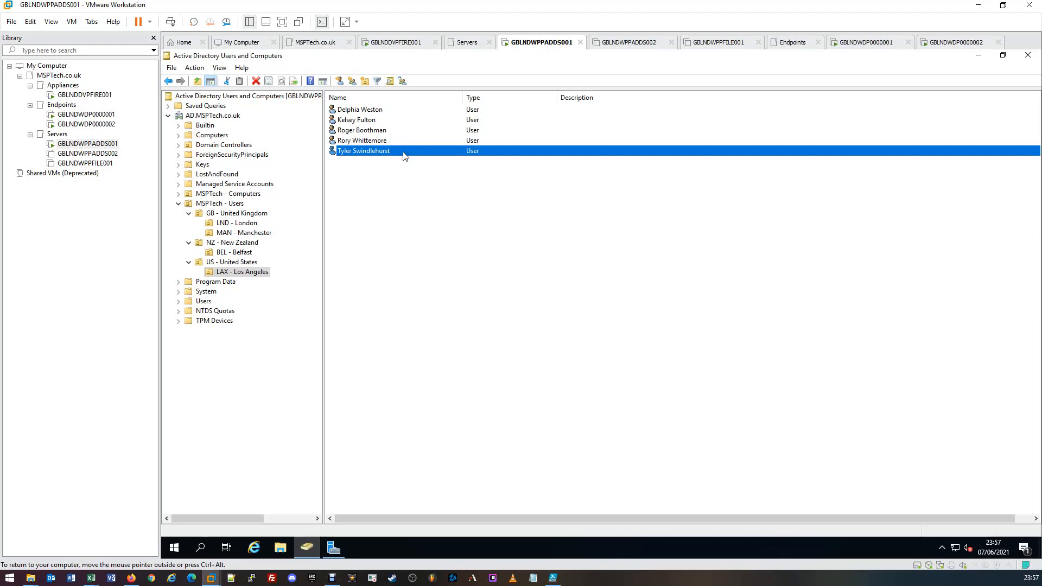
Step: Switch to the GBLNDWDP0000001 virtual machine and dismiss its lock screen to reach the Windows sign-in prompt
left_click(399, 146)
left_click(406, 145)
left_click(845, 48)
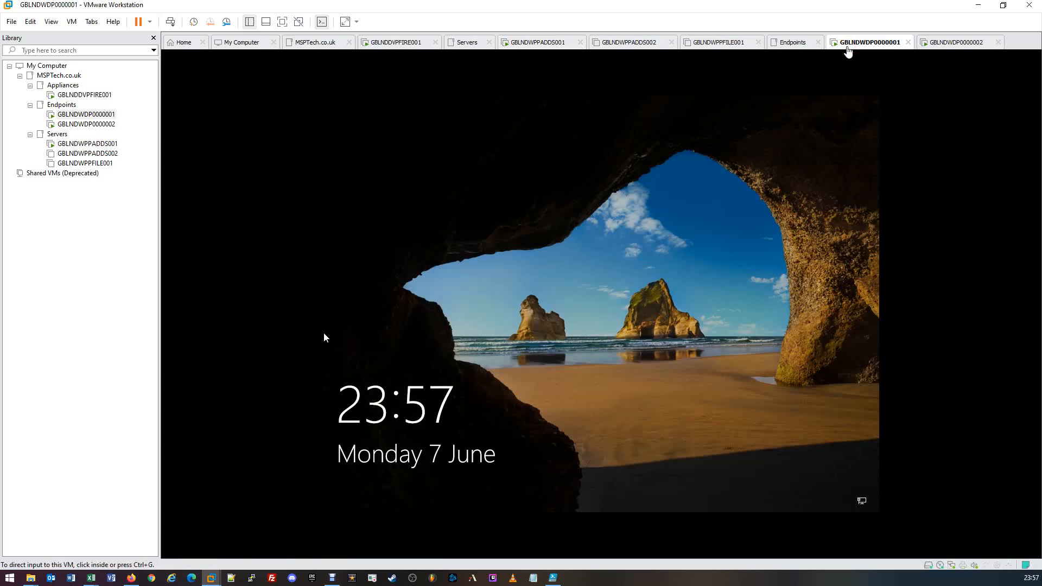
left_click(664, 240)
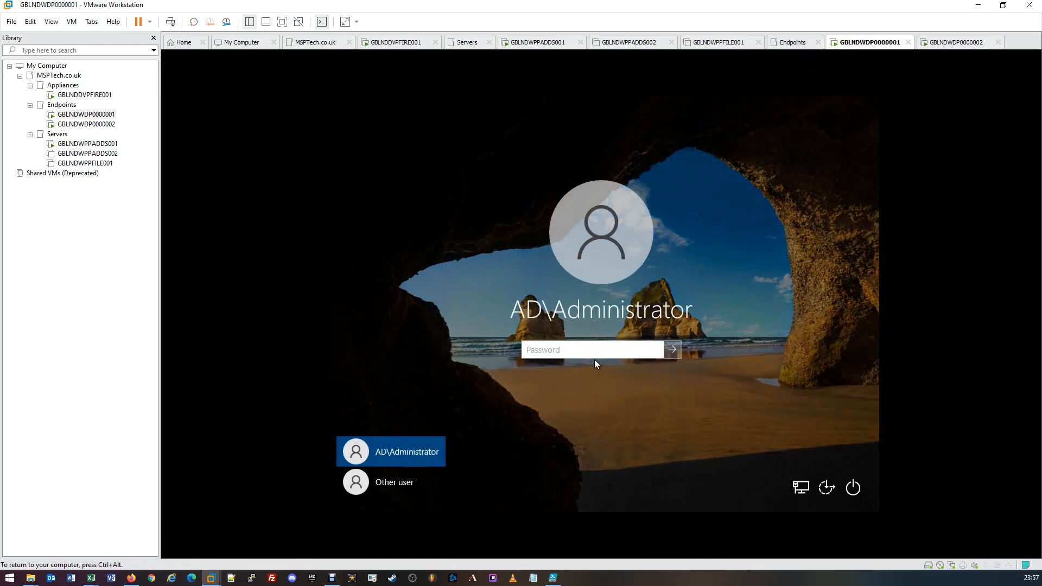
left_click(585, 349)
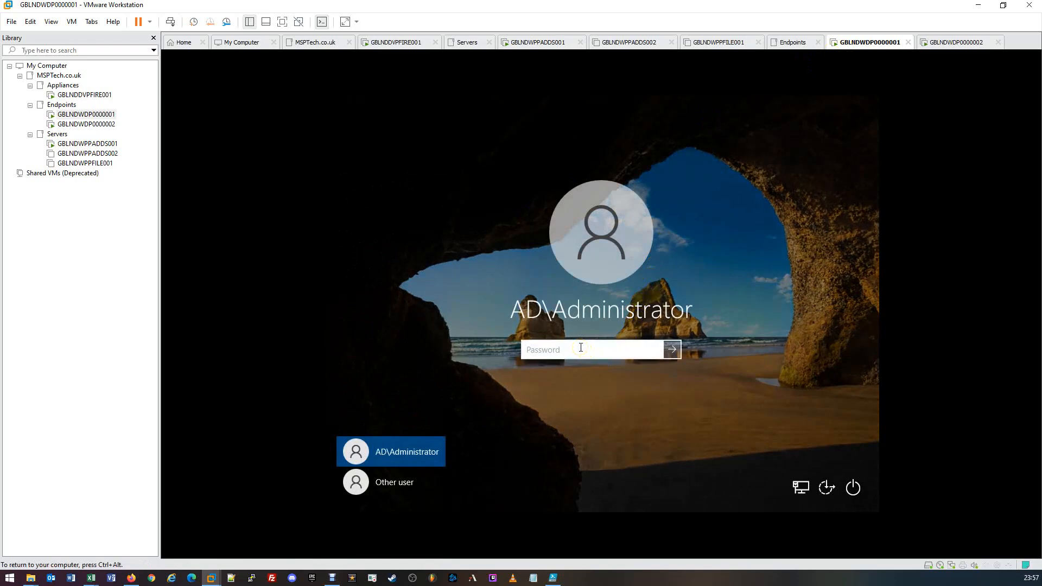
Step: Choose to sign in as another user on GBLNDWDP0000001 and enter the first test user's username
left_click(386, 490)
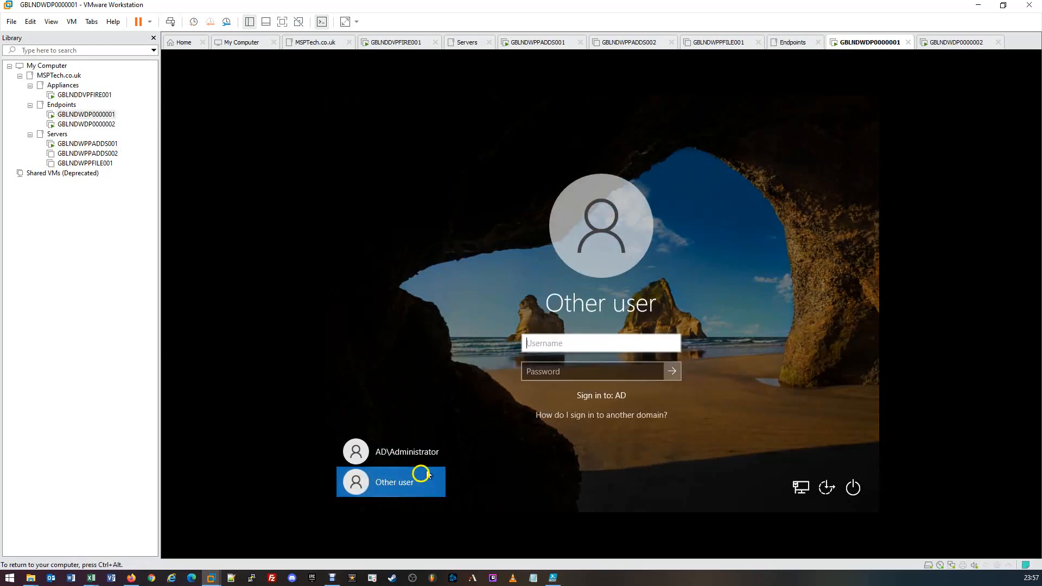
left_click(559, 337)
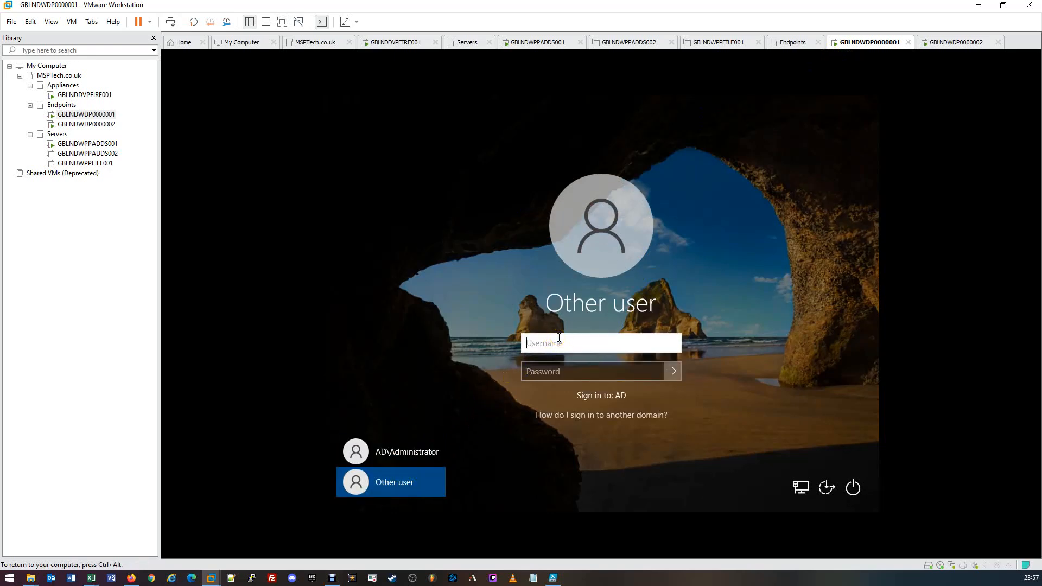
key("Tab")
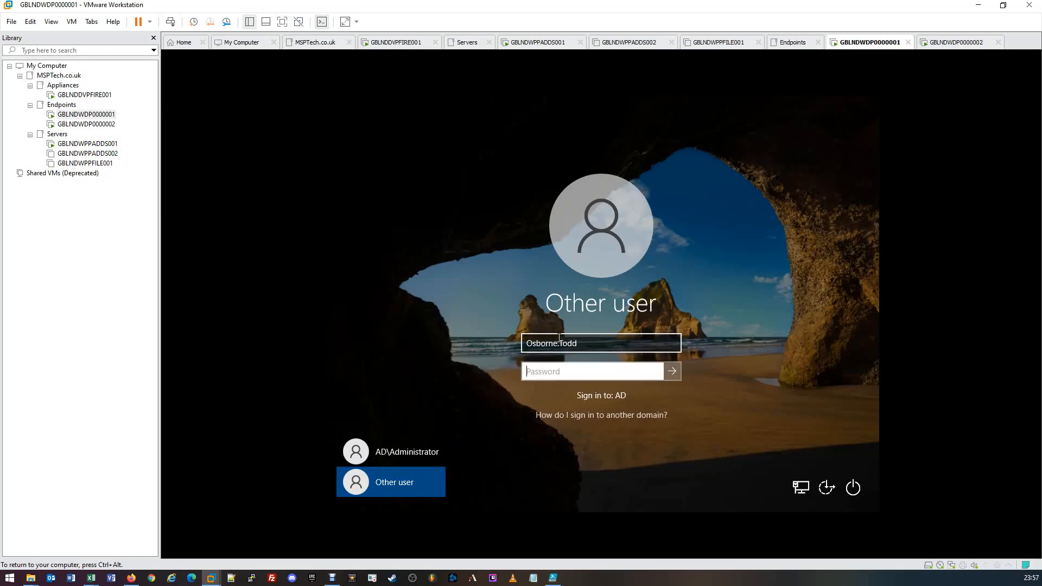
Step: Enter the first test user's initial account password and submit the sign-in to the AD domain
type("Pa55w0rd••••••")
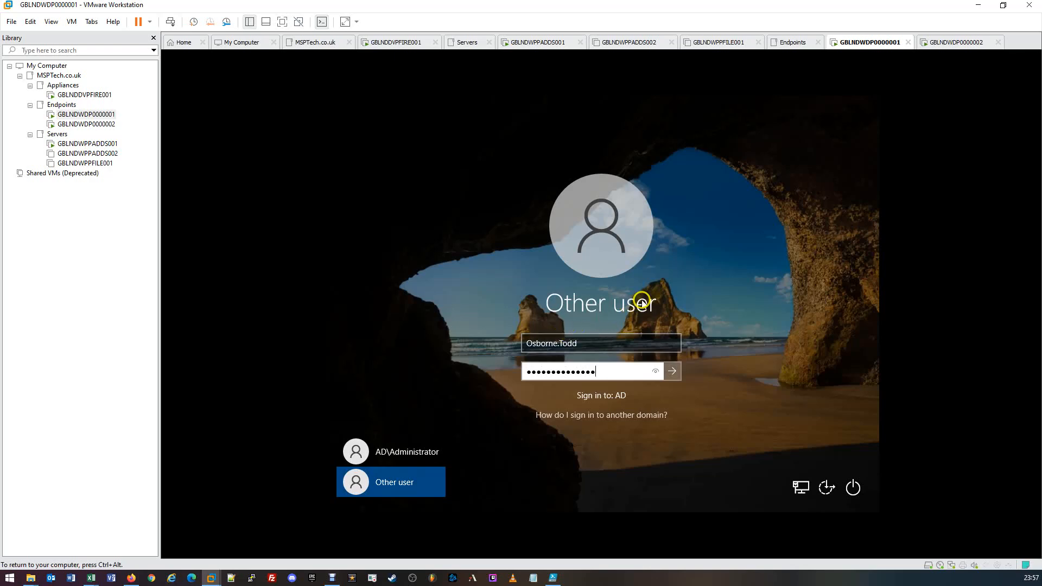
left_click(673, 372)
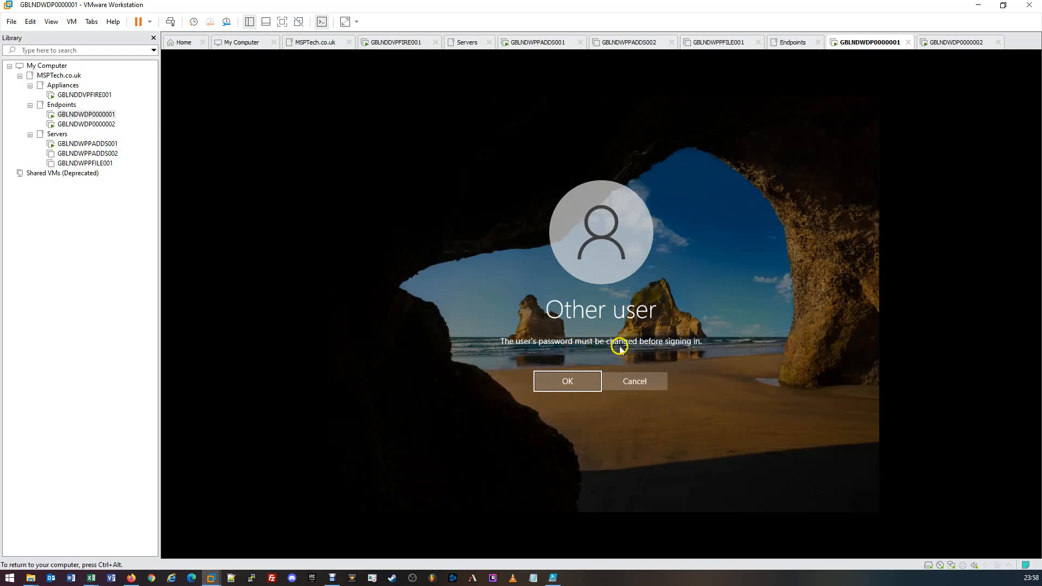
Step: Accept the required password change, enter and confirm the first test user's new password, and continue signing in
left_click(573, 383)
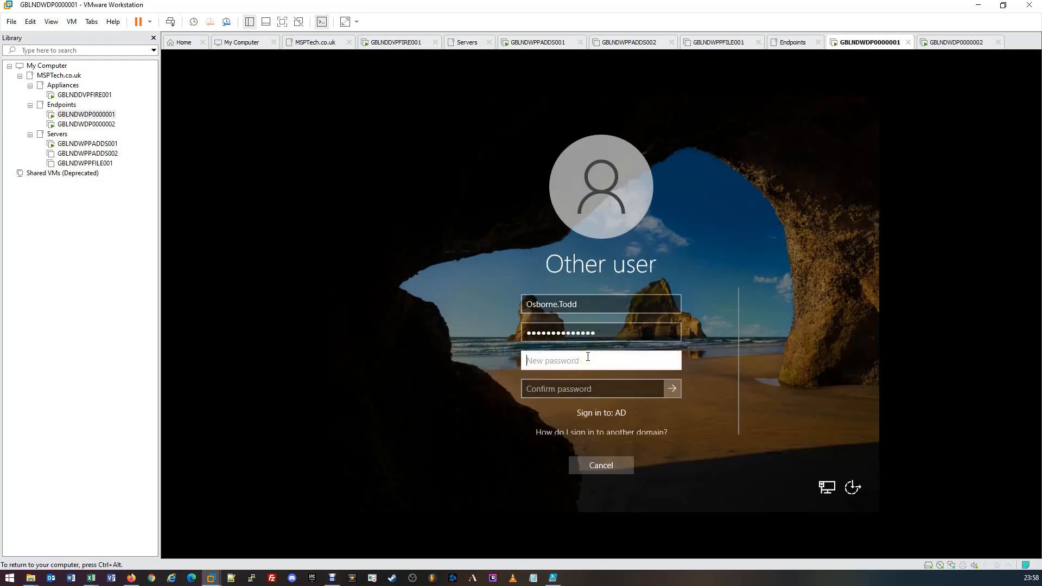
type("P")
type("••••••")
type("•••••••••")
key("Tab")
type("•••")
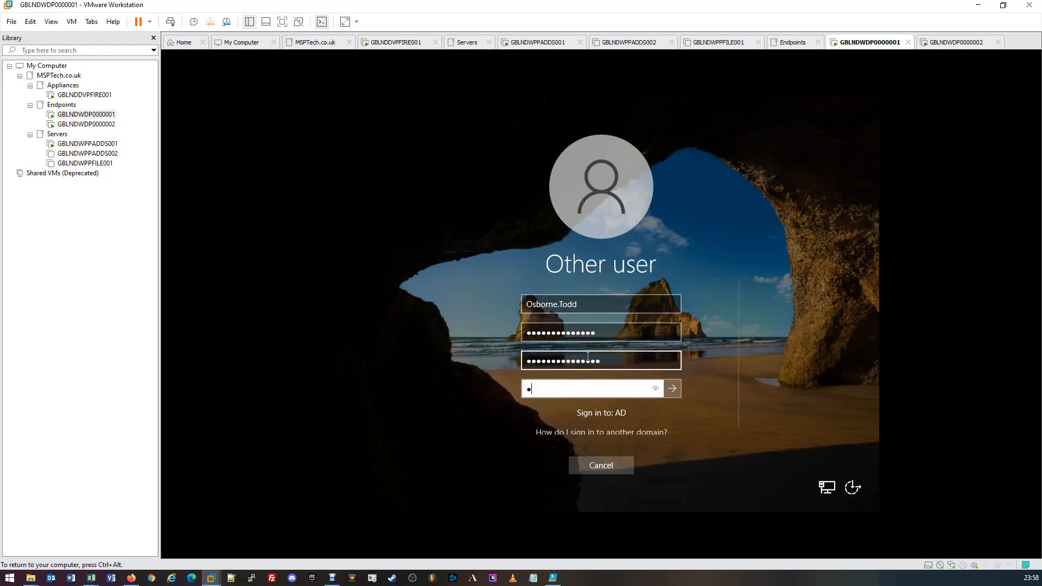
type("••••••••••••")
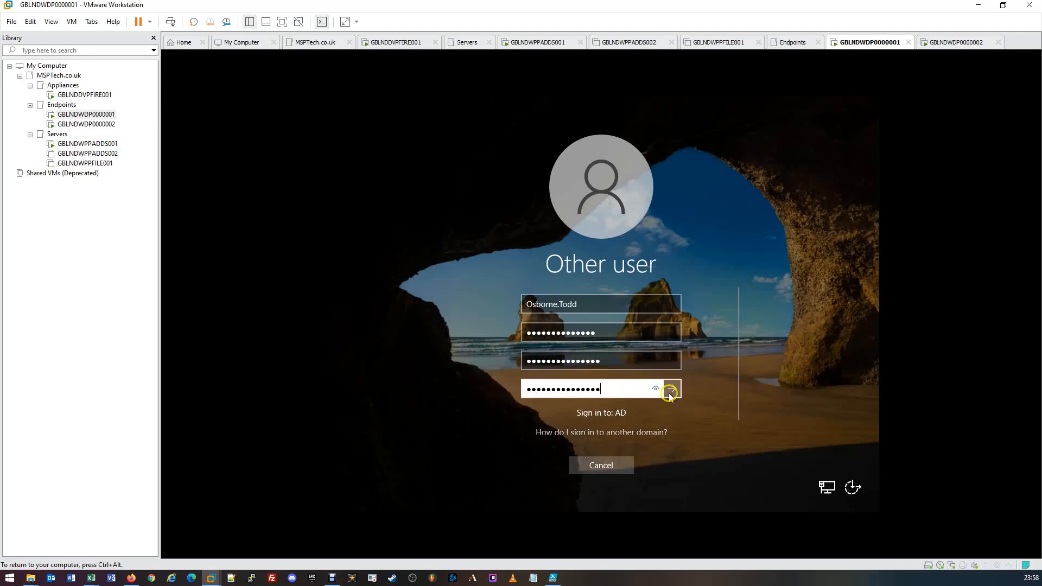
left_click(671, 388)
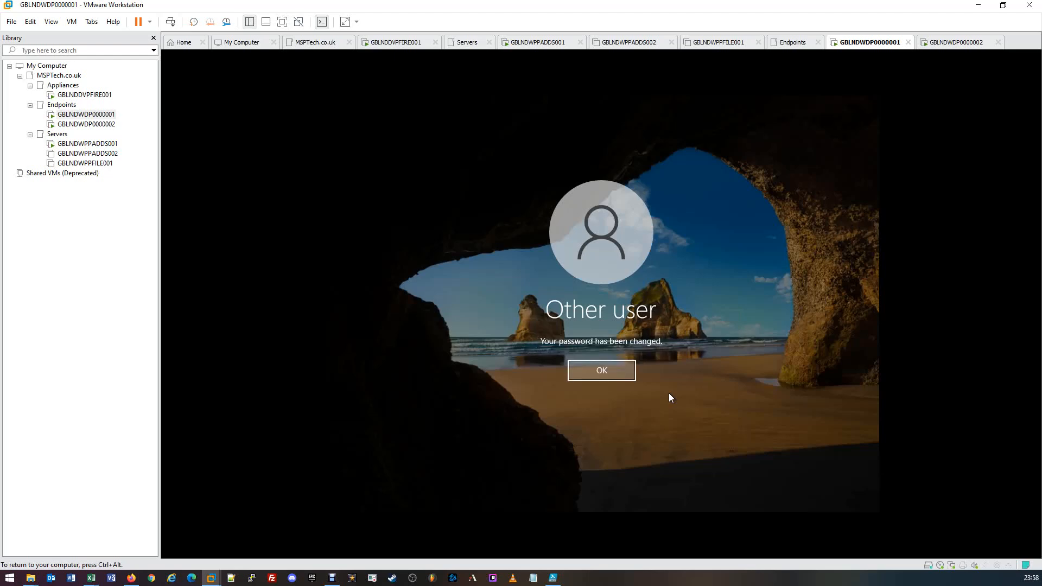
left_click(622, 372)
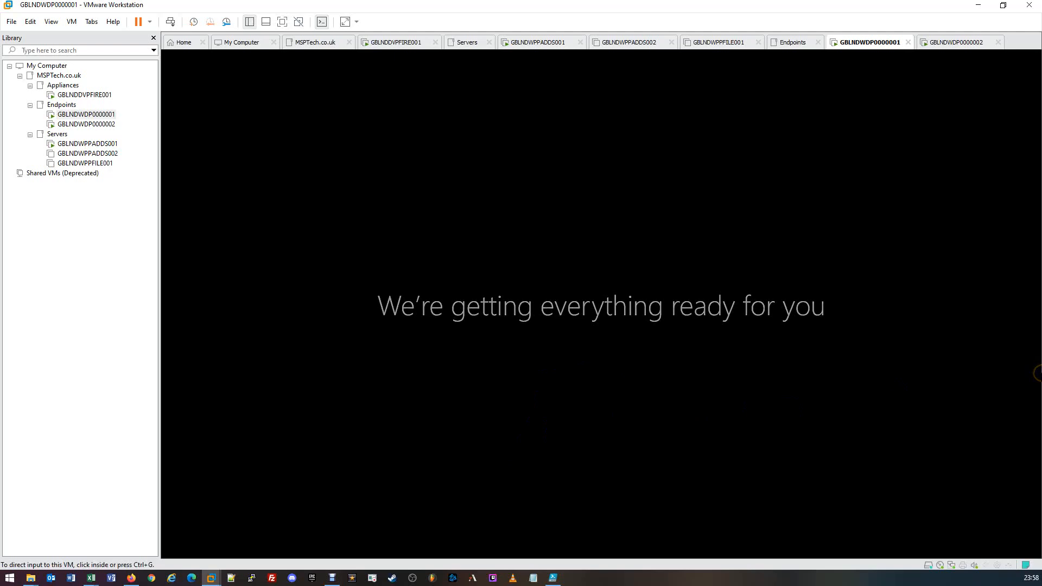
Step: Switch to the GBLNDWDP0000002 virtual machine, dismiss its lock screen, and enter a second test user's username as another user
left_click(959, 42)
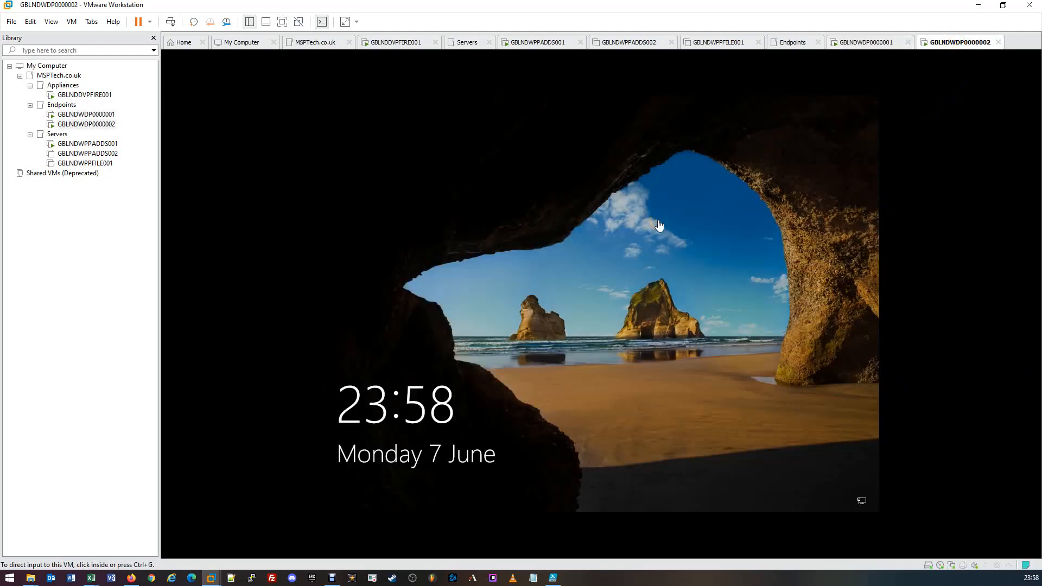
left_click(659, 225)
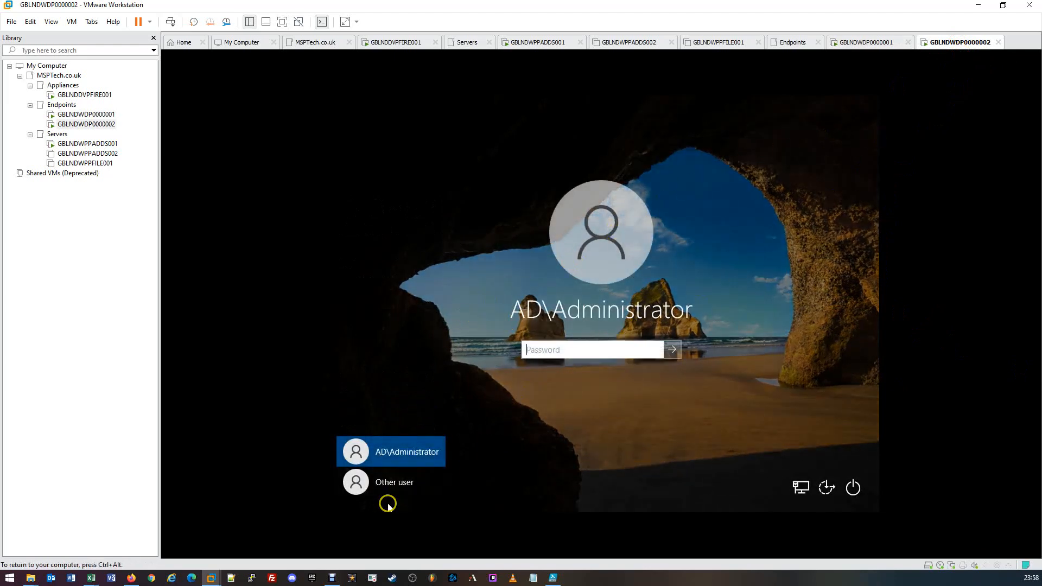
left_click(392, 482)
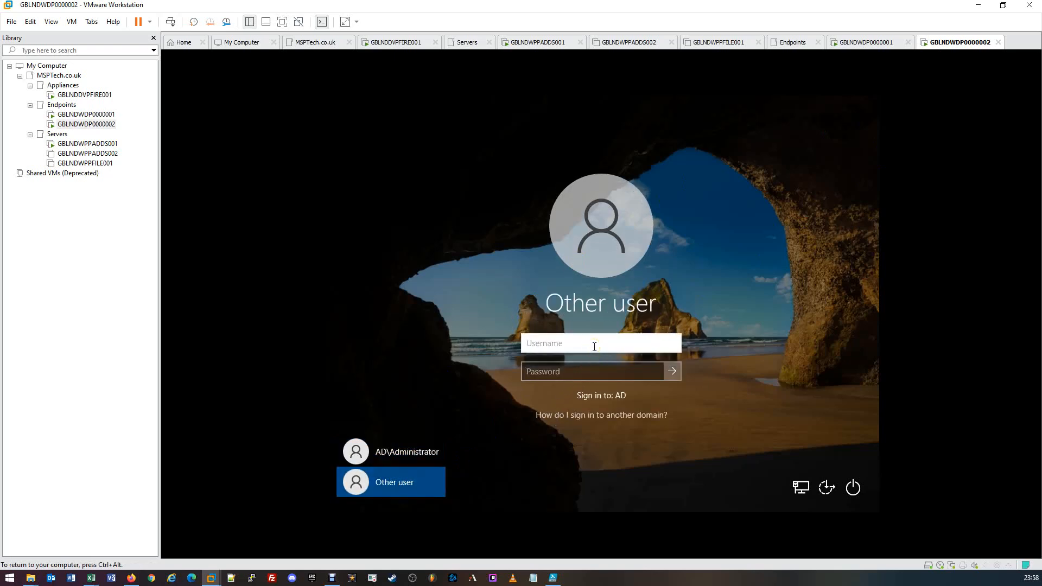
key("Tab")
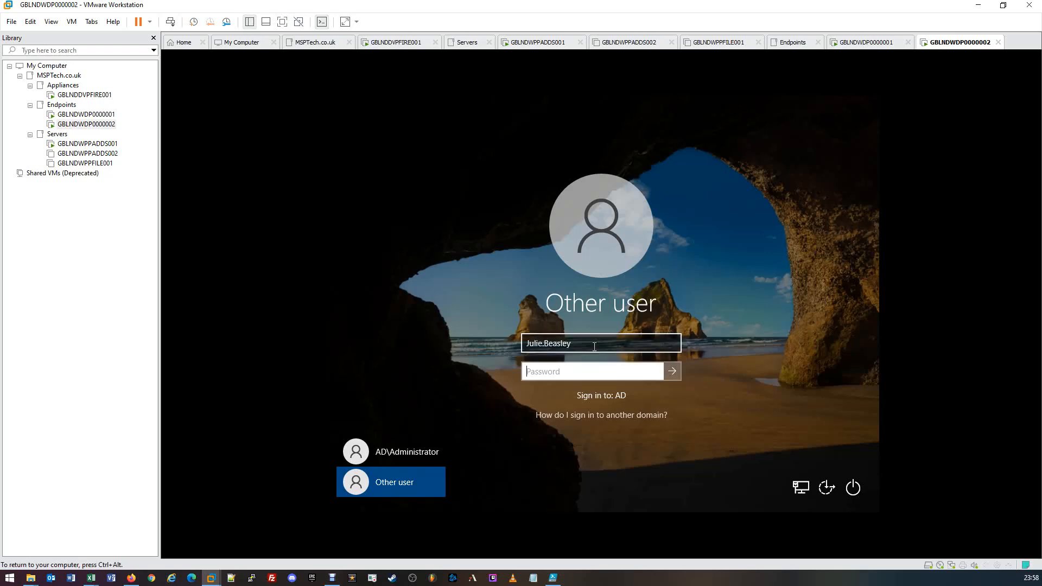
Step: Enter the second test user's initial account password and submit the sign-in on GBLNDWDP0000002
type("****")
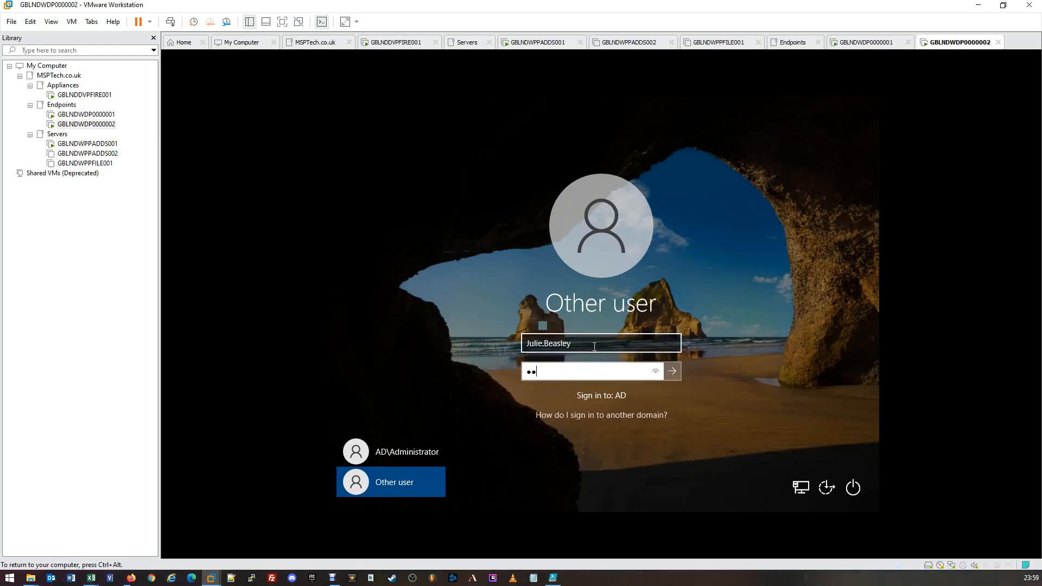
type("**********")
left_click(671, 371)
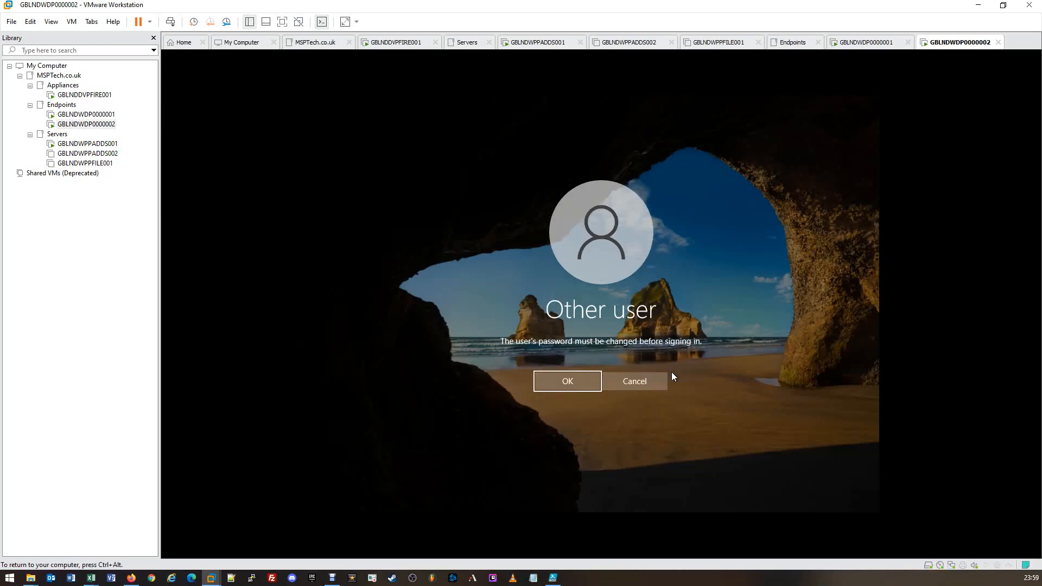
Step: Accept the required password change, enter and confirm the second test user's new password, and continue signing in
left_click(566, 383)
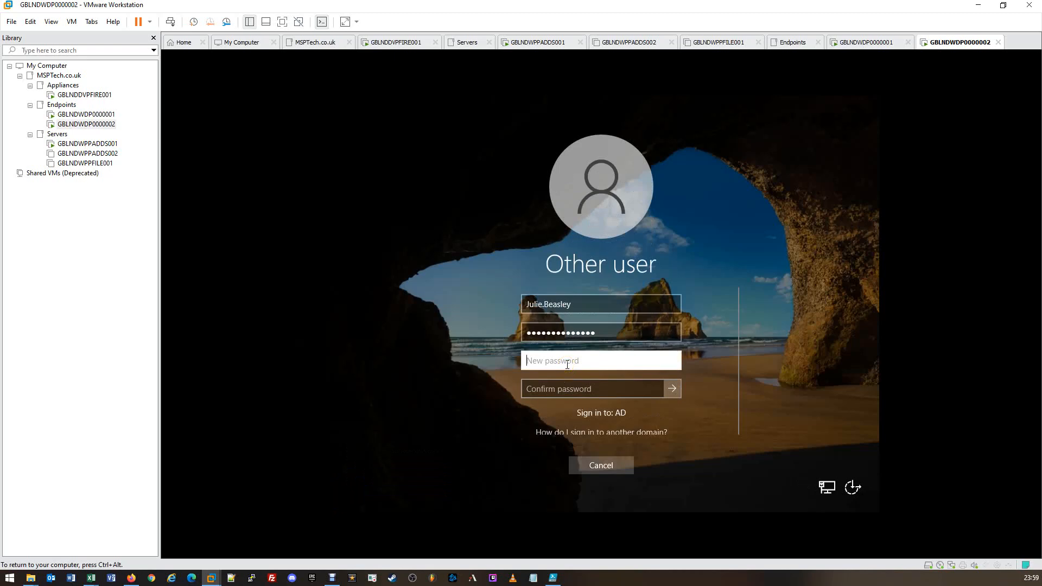
type("***********")
key("Tab")
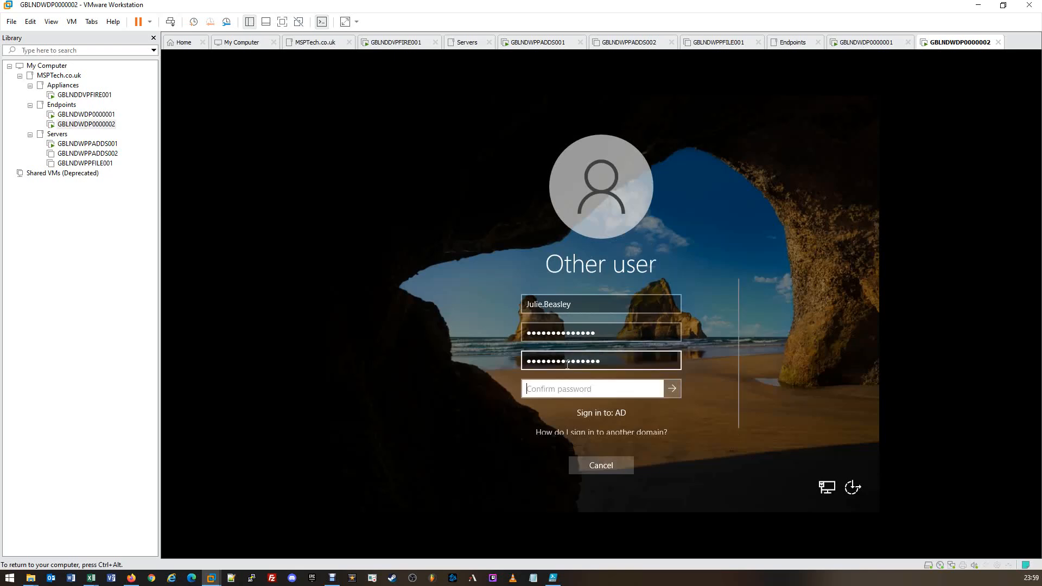
type("***************")
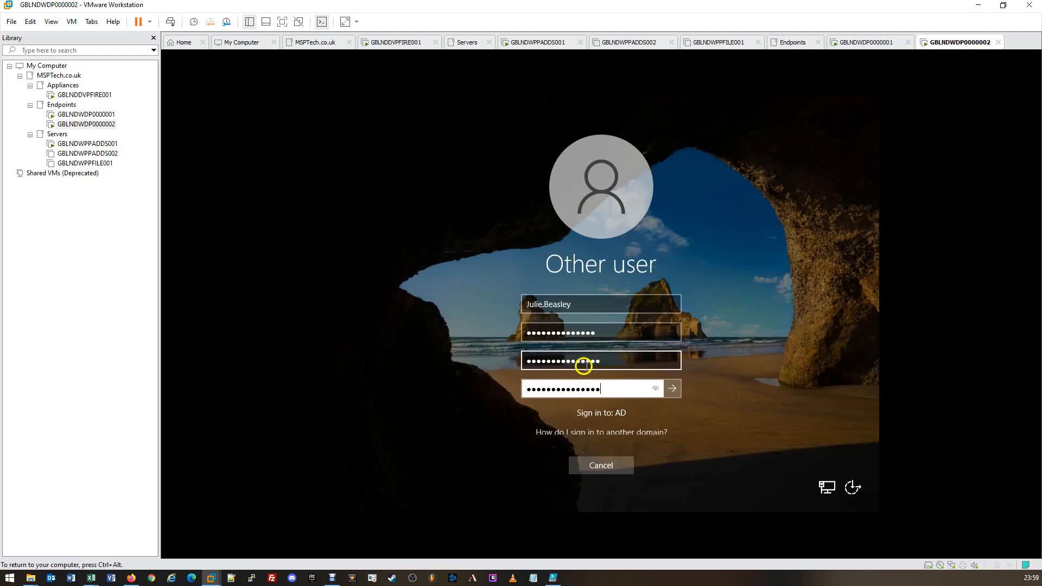
left_click(673, 388)
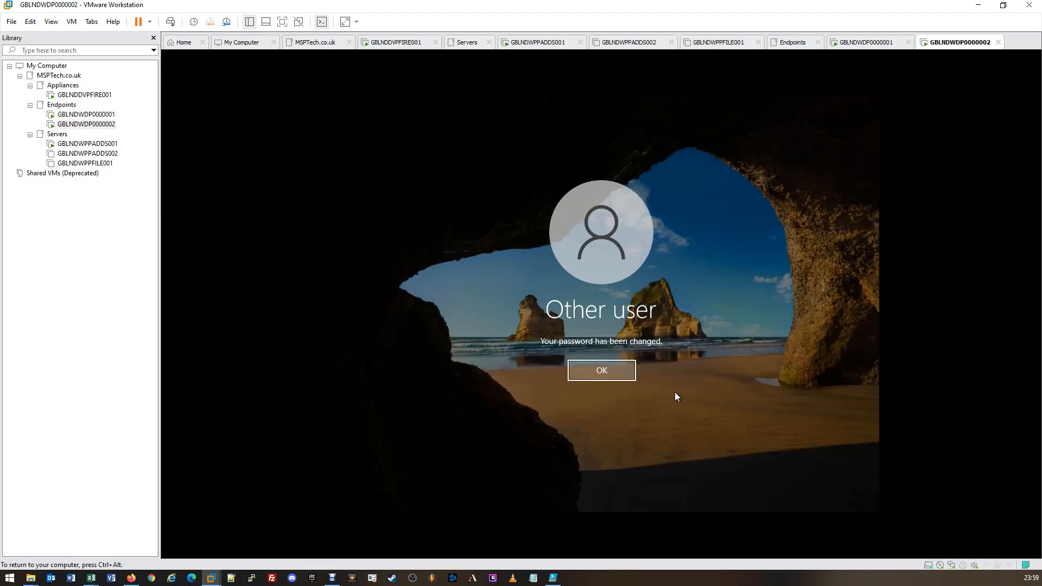
left_click(624, 370)
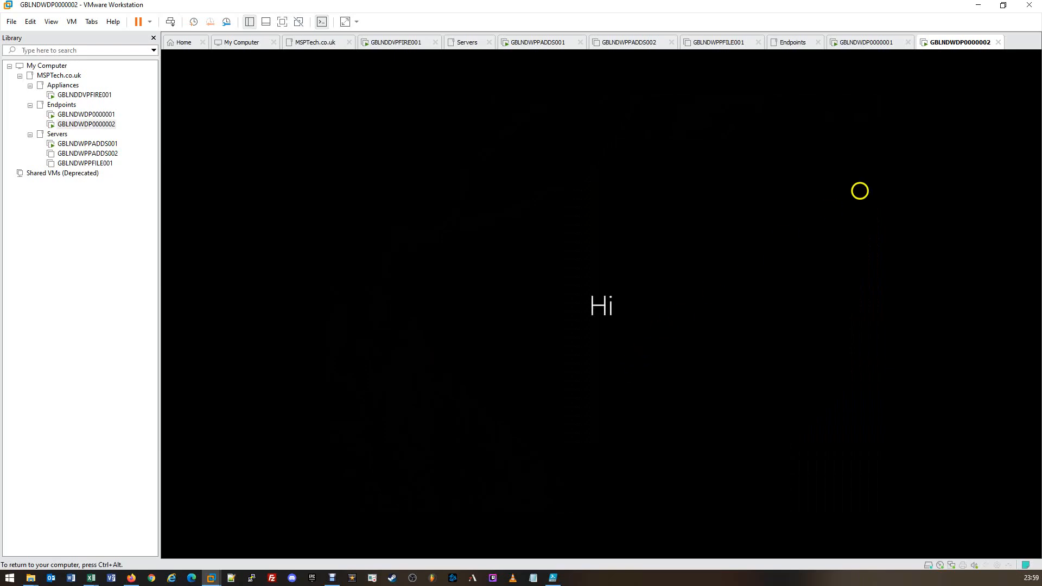
Step: Return to the GBLNDWDP0000001 virtual machine and open a standard Windows PowerShell window in the signed-in user's session
left_click(875, 45)
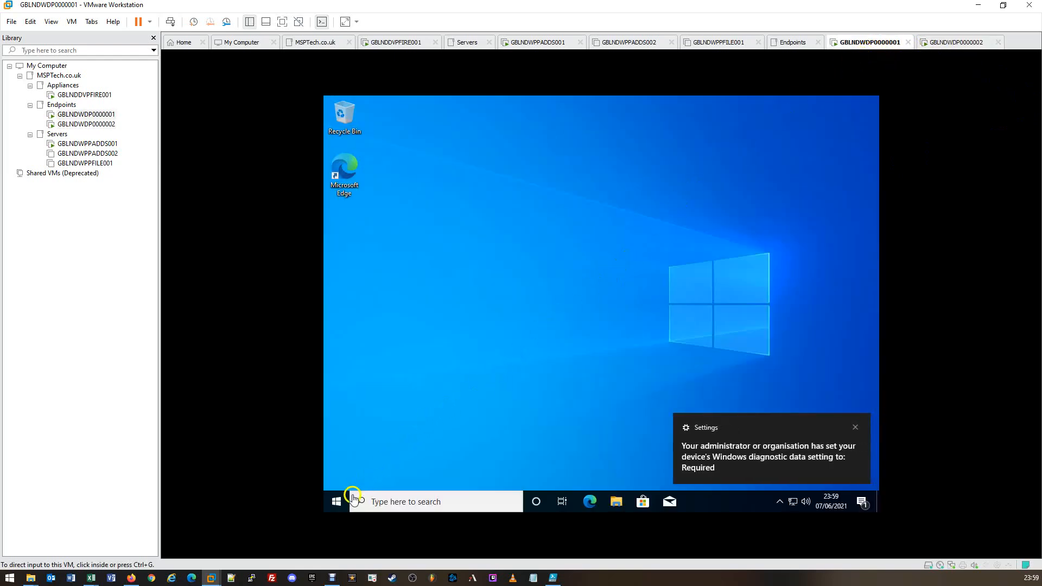
left_click(331, 500)
left_click(333, 503)
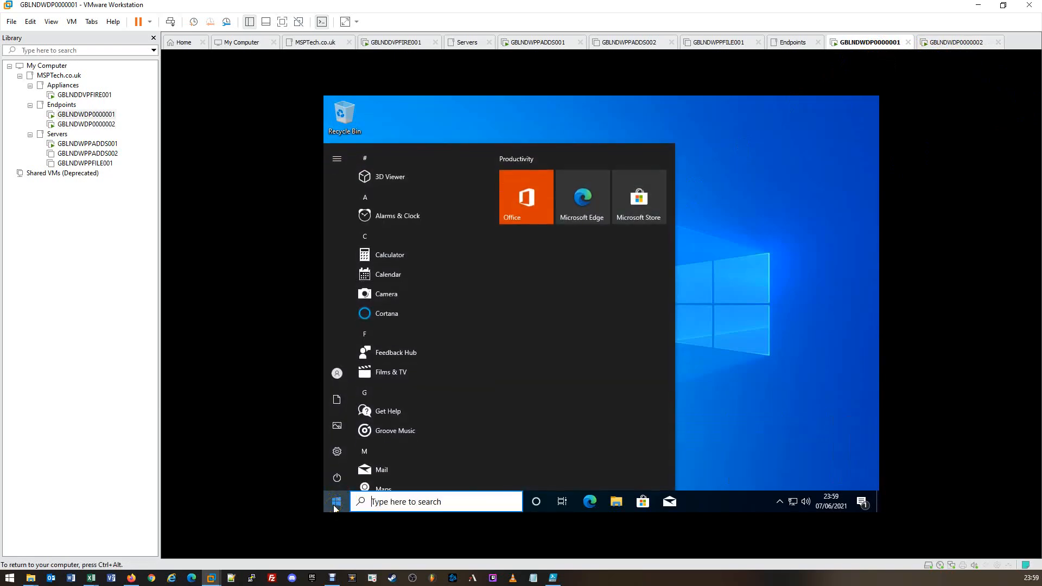
right_click(335, 504)
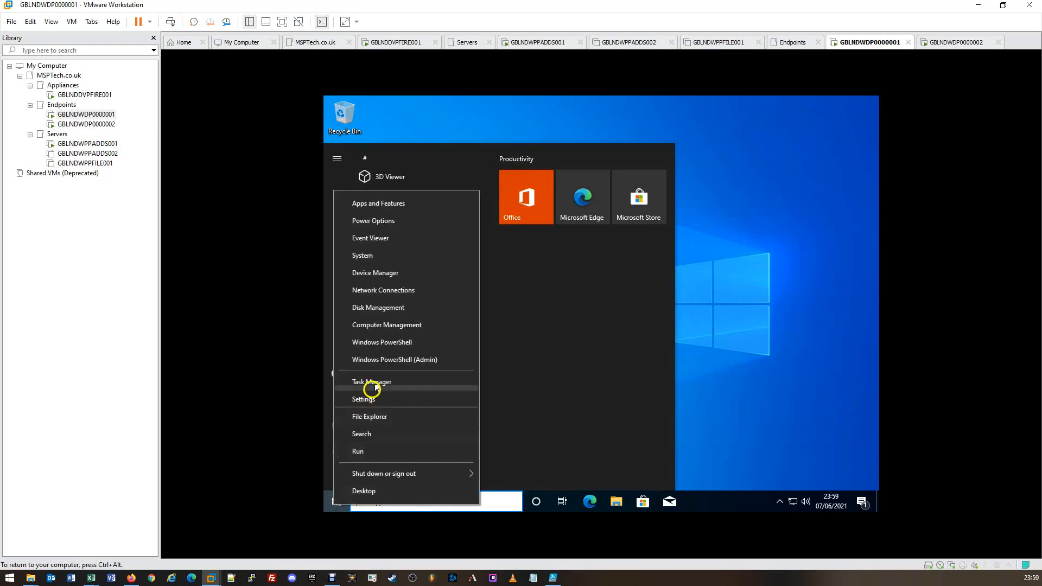
left_click(392, 343)
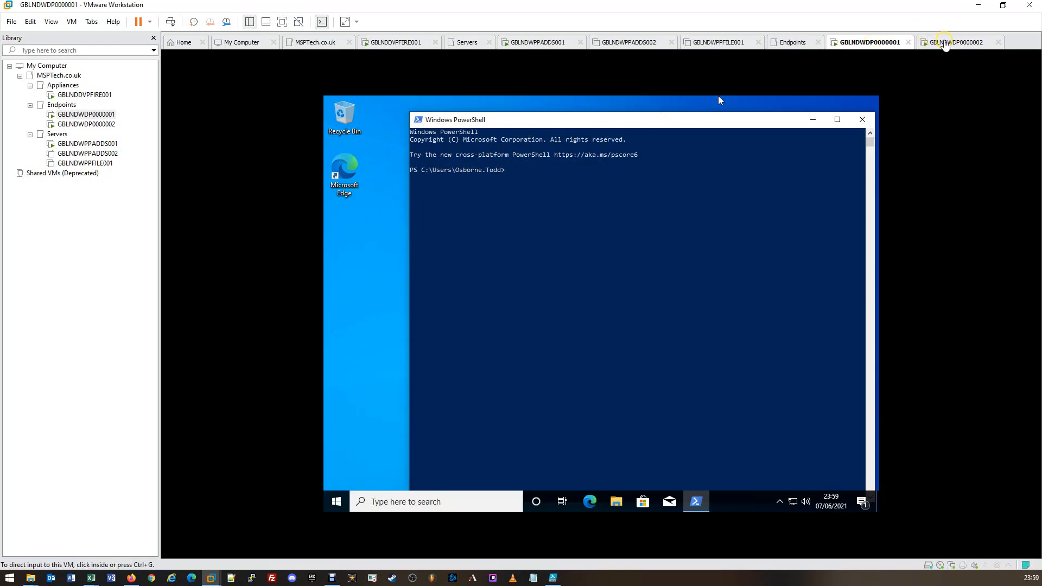
Step: Switch to the GBLNDWDP0000002 virtual machine and open a standard Windows PowerShell window there
left_click(944, 44)
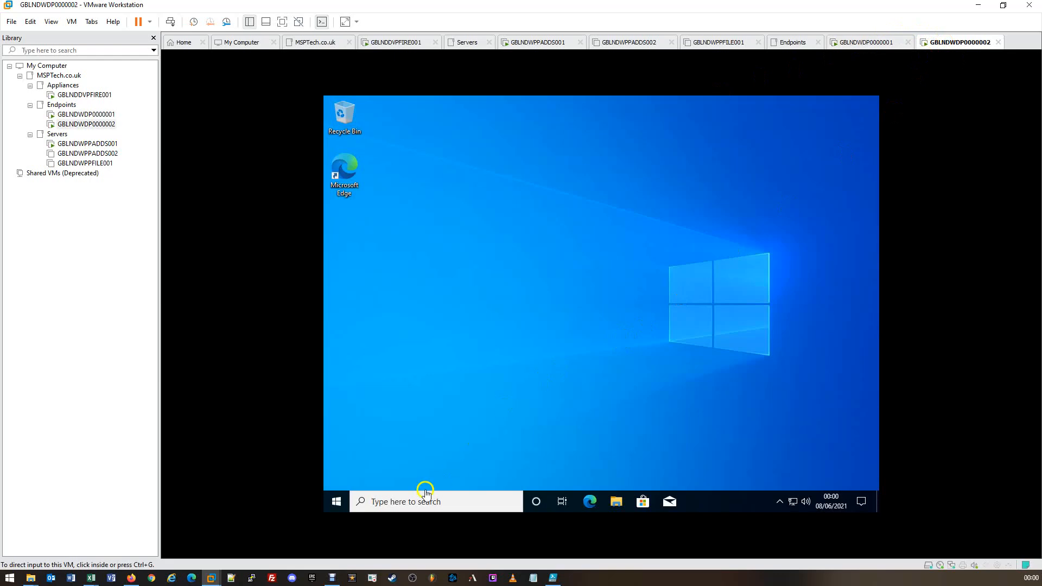
left_click(340, 504)
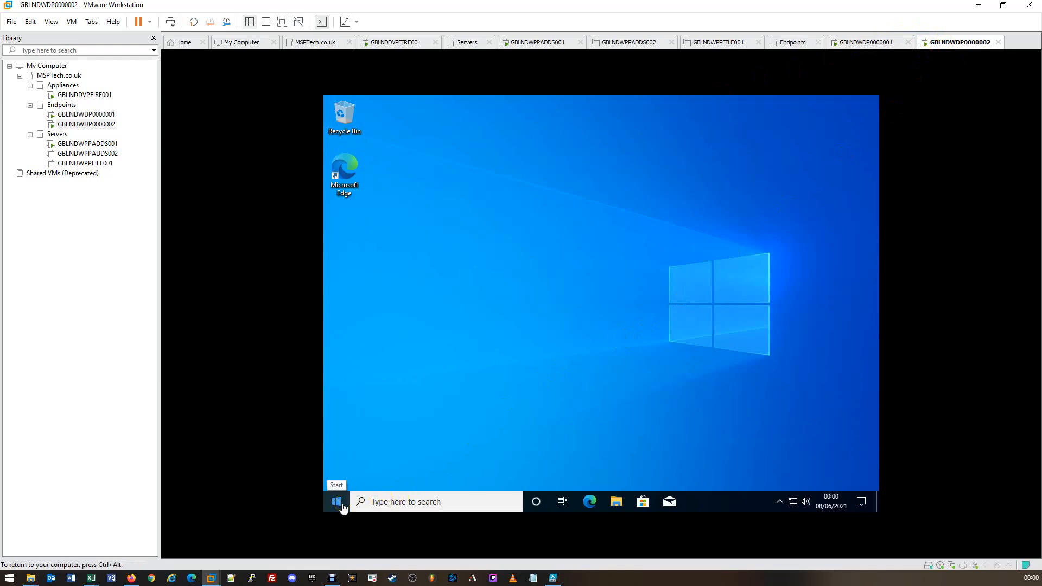
right_click(343, 503)
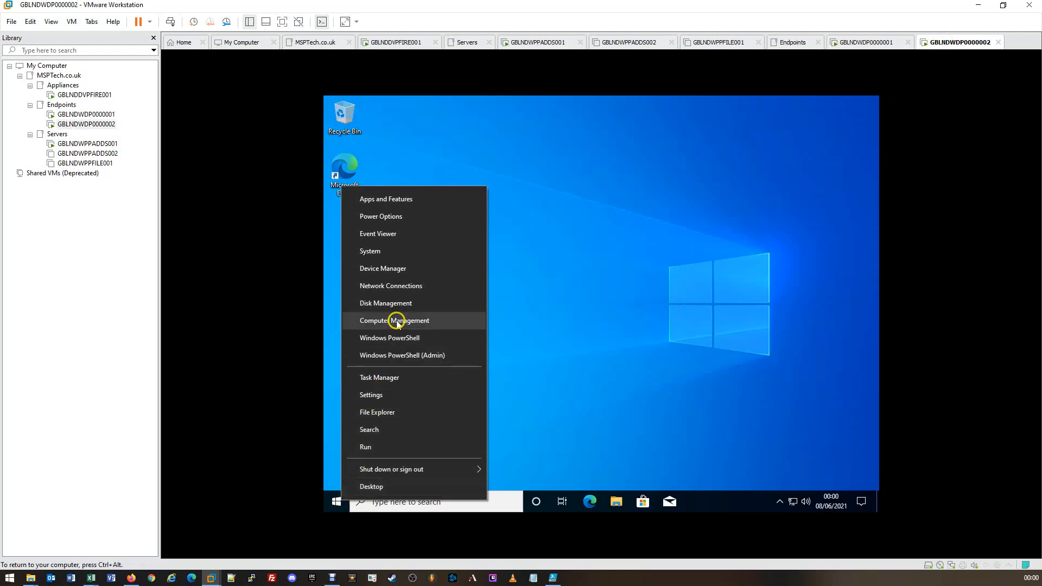
left_click(395, 339)
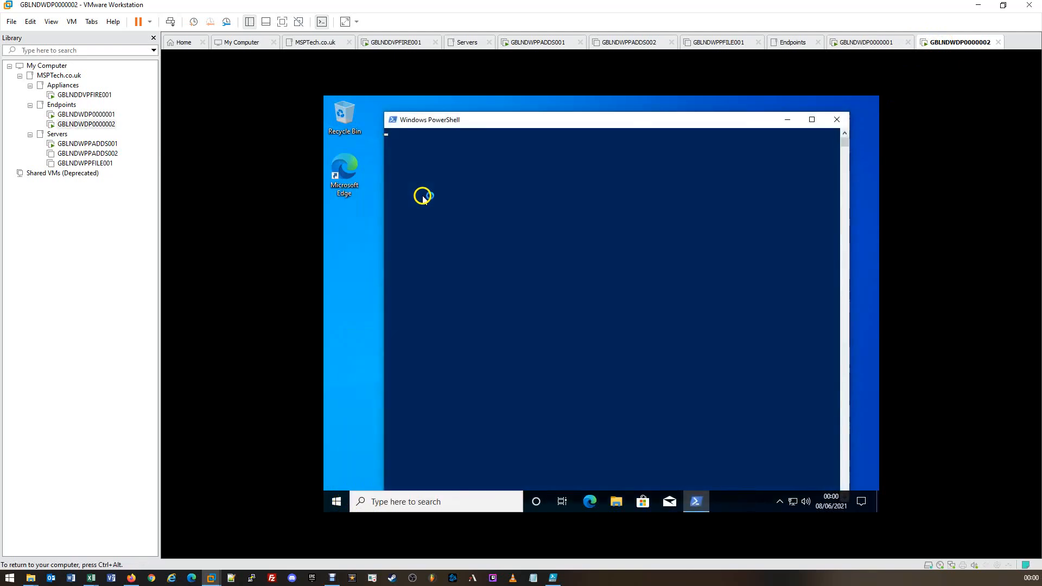